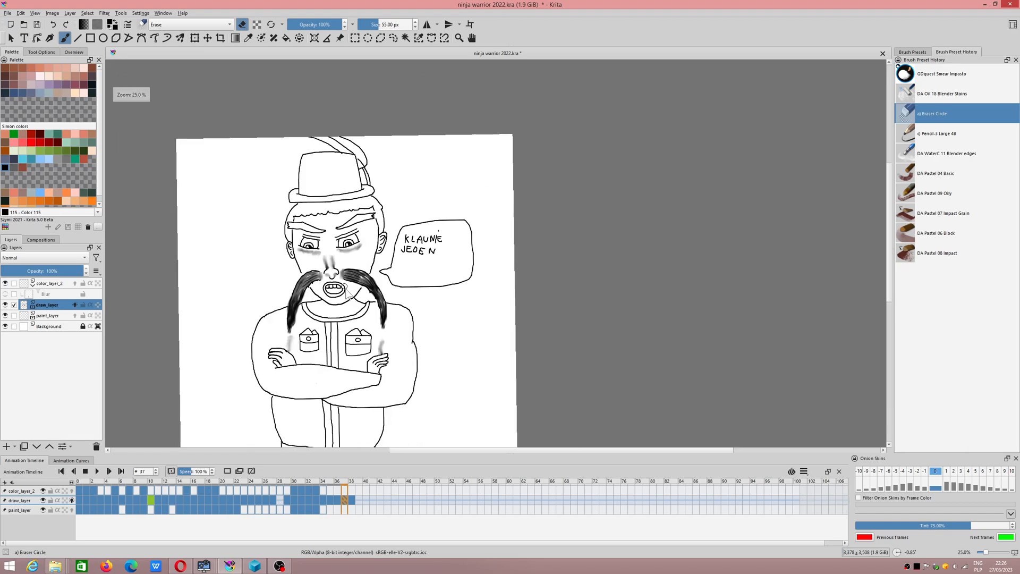
- Go to frame 36 of draw_layer and examine the moustached character's face and speech bubble
{"action": "scroll", "coordinate": [407, 282], "scroll_direction": "down", "scroll_amount": 1}
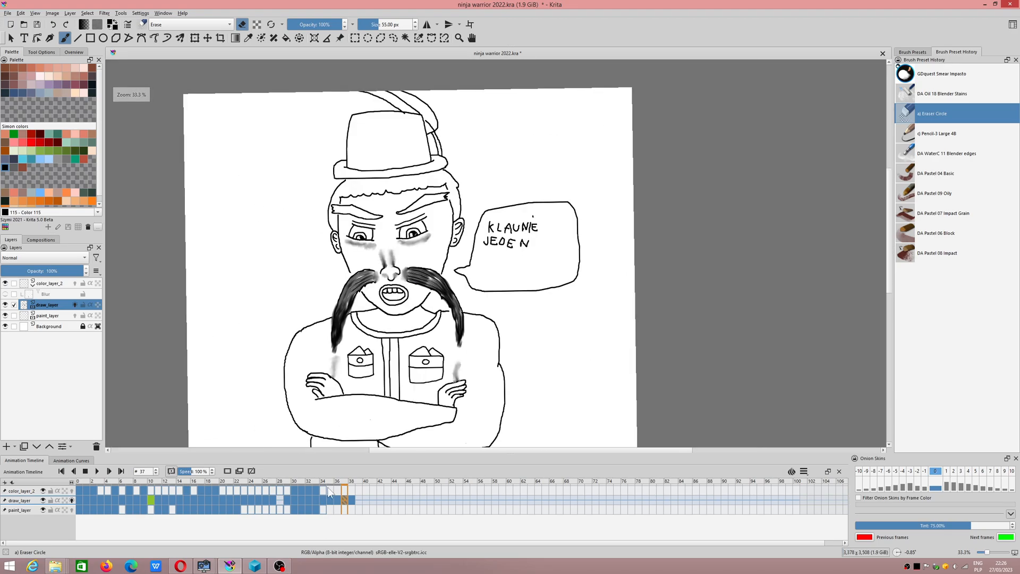
{"action": "left_click", "coordinate": [338, 499]}
{"action": "scroll", "coordinate": [432, 291], "scroll_direction": "up", "scroll_amount": 2}
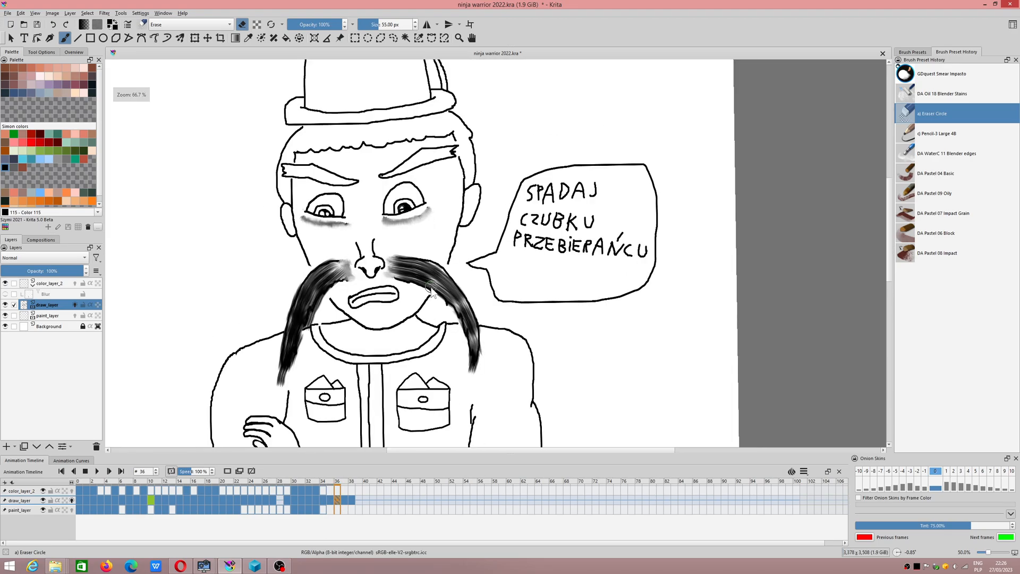
{"action": "scroll", "coordinate": [431, 291], "scroll_direction": "up", "scroll_amount": 1}
{"action": "scroll", "coordinate": [374, 327], "scroll_direction": "down", "scroll_amount": 2}
{"action": "scroll", "coordinate": [374, 325], "scroll_direction": "up", "scroll_amount": 1}
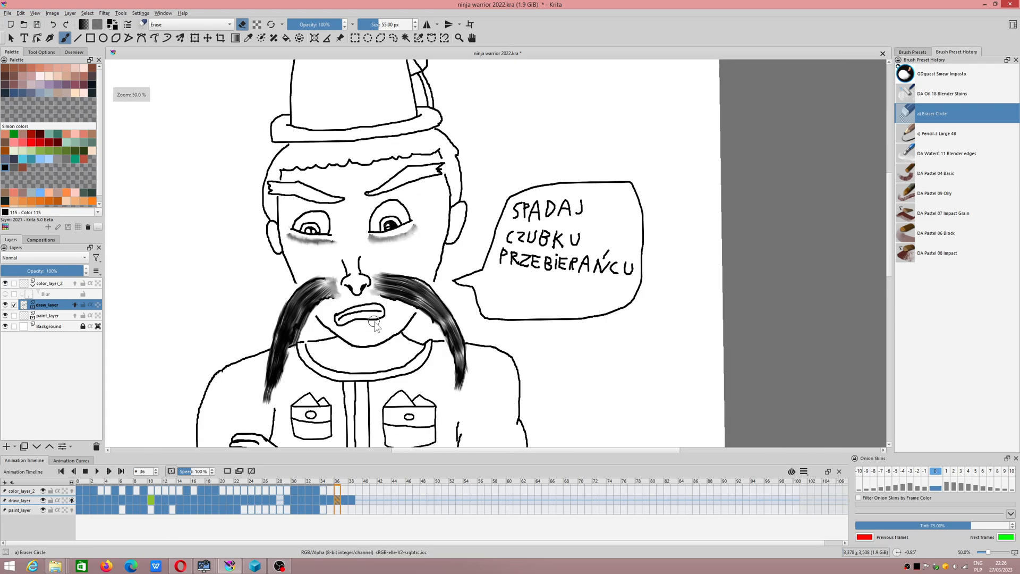
{"action": "scroll", "coordinate": [374, 325], "scroll_direction": "up", "scroll_amount": 1}
{"action": "left_click_drag", "start_coordinate": [353, 285], "coordinate": [352, 236]}
{"action": "scroll", "coordinate": [334, 268], "scroll_direction": "down", "scroll_amount": 2}
{"action": "scroll", "coordinate": [334, 268], "scroll_direction": "up", "scroll_amount": 1}
{"action": "scroll", "coordinate": [334, 268], "scroll_direction": "up", "scroll_amount": 1}
{"action": "scroll", "coordinate": [336, 269], "scroll_direction": "down", "scroll_amount": 1}
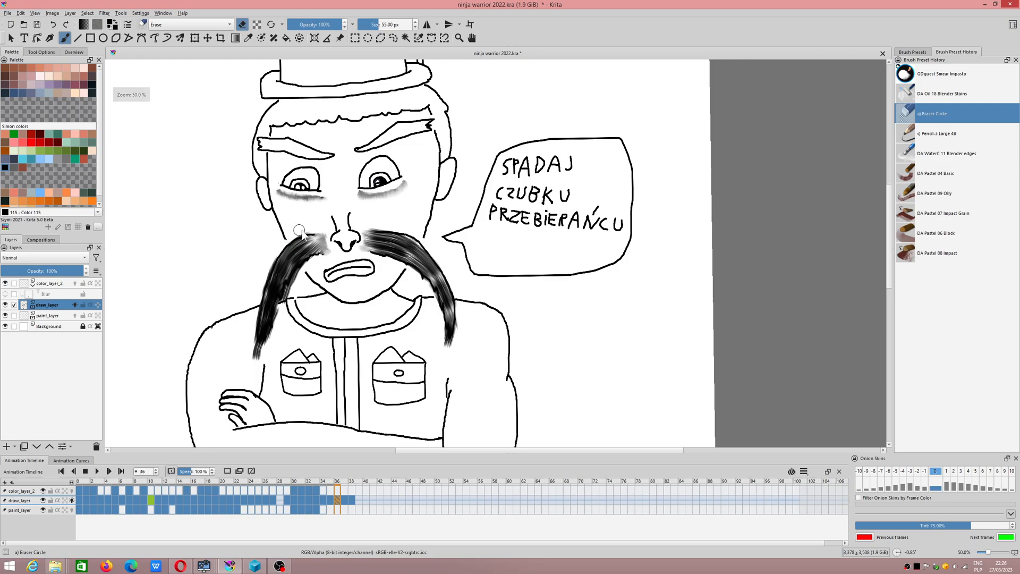
{"action": "scroll", "coordinate": [301, 231], "scroll_direction": "down", "scroll_amount": 2}
- Create a blank frame at frame 39 of draw_layer
{"action": "left_click", "coordinate": [359, 500]}
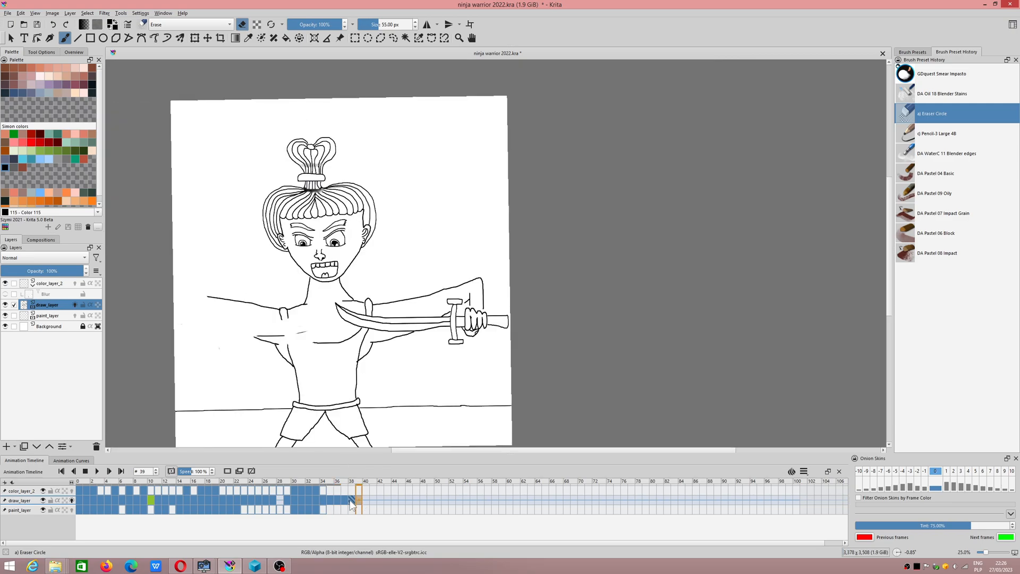
{"action": "right_click", "coordinate": [357, 500]}
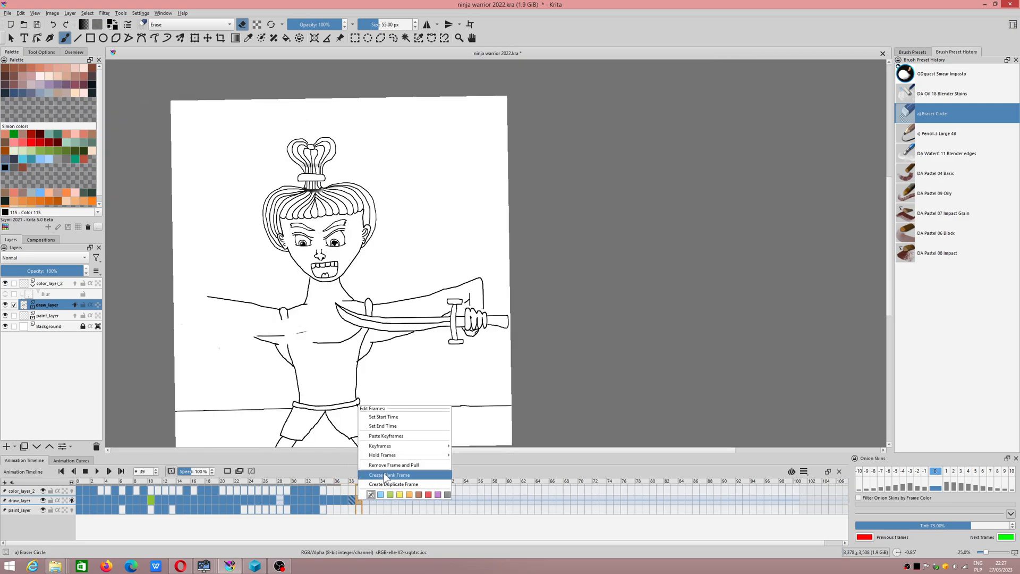
{"action": "left_click", "coordinate": [385, 474]}
- Copy the keyframe at frame 36 of draw_layer and paste it onto frame 39
{"action": "left_click", "coordinate": [338, 502]}
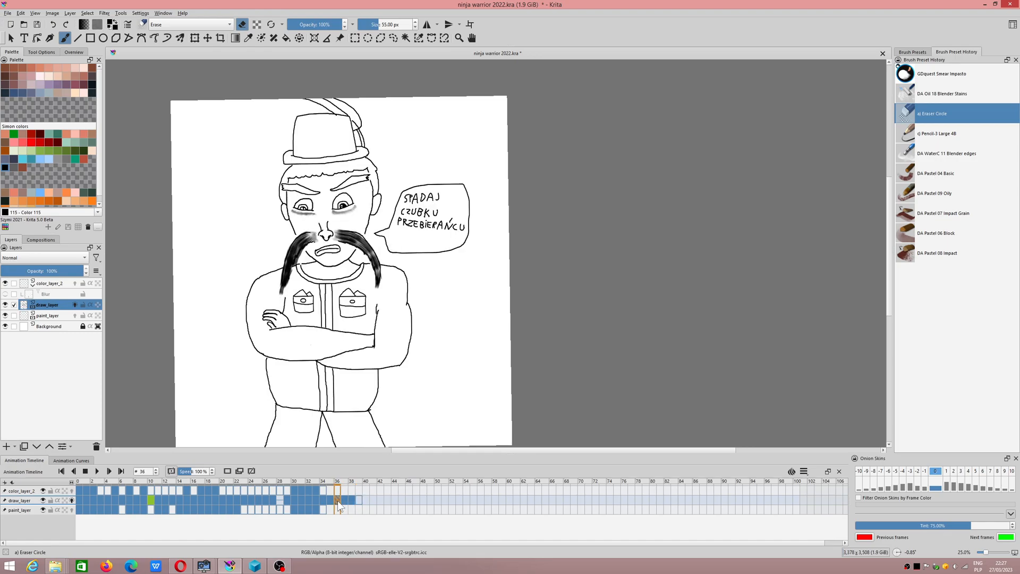
{"action": "right_click", "coordinate": [338, 503]}
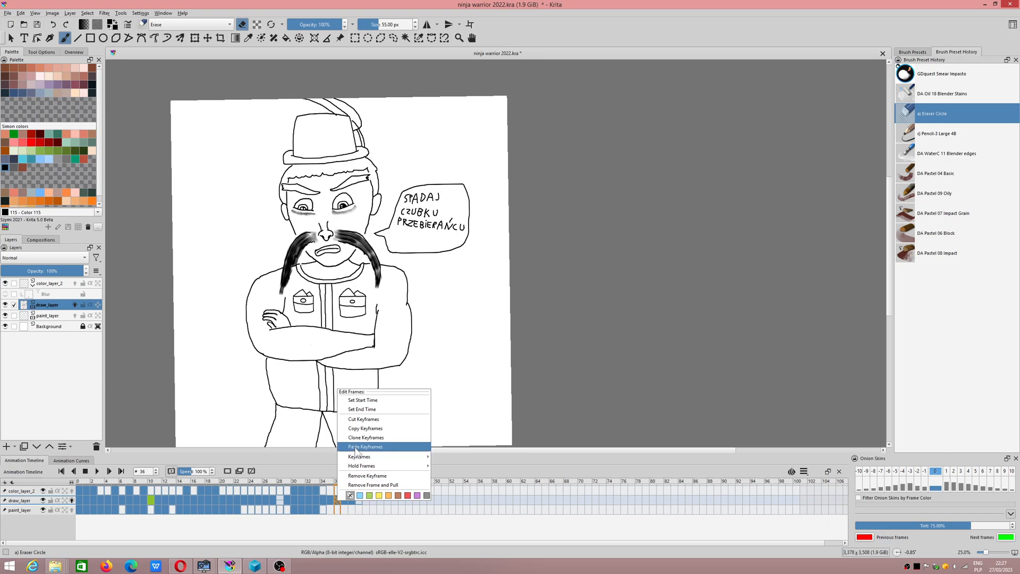
{"action": "left_click", "coordinate": [364, 428]}
{"action": "left_click", "coordinate": [358, 500]}
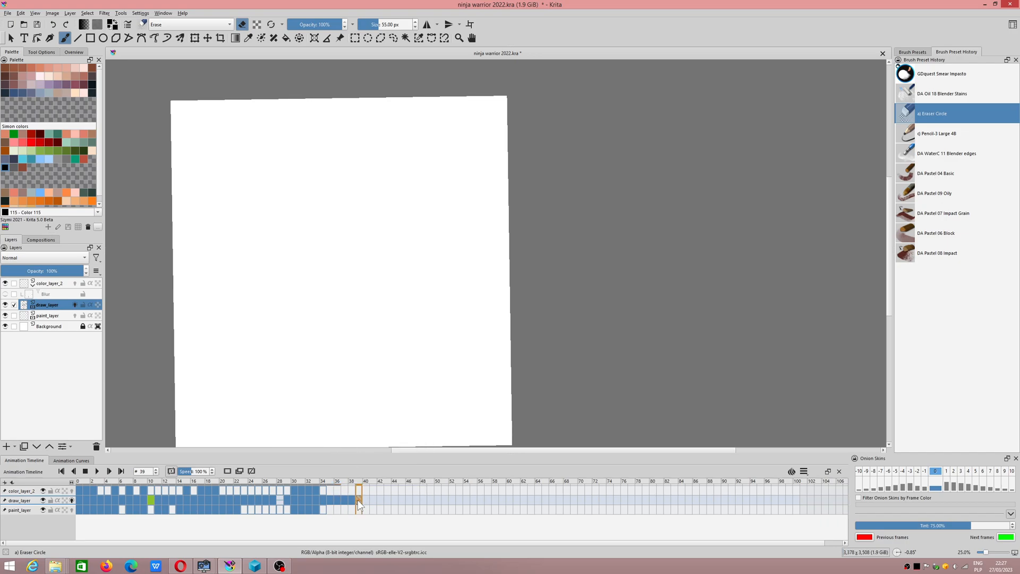
{"action": "right_click", "coordinate": [358, 500]}
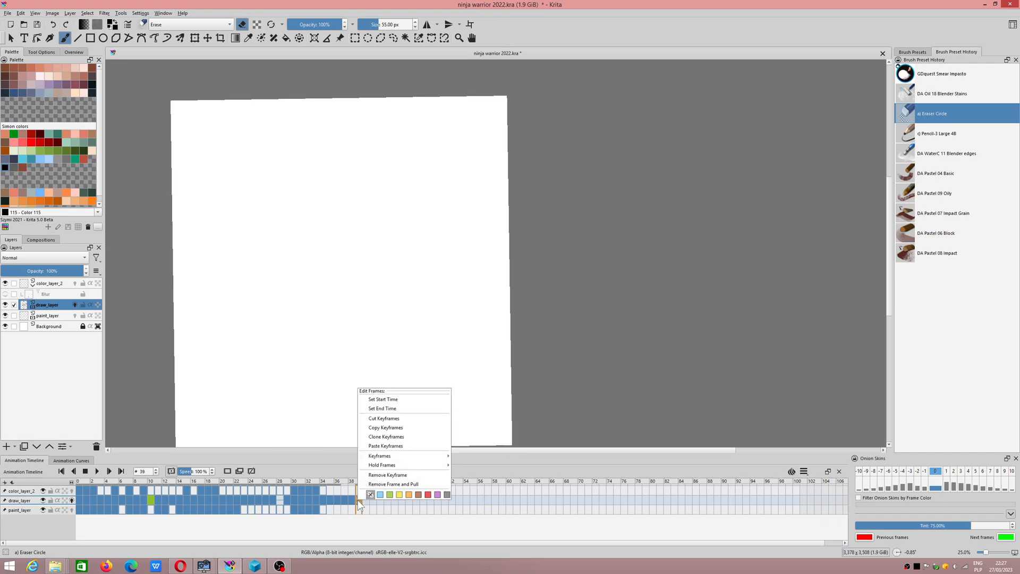
{"action": "left_click", "coordinate": [388, 447]}
- Erase the lower tip of the moustache's left half and turn on the onion skin for the -2 frame
{"action": "scroll", "coordinate": [274, 239], "scroll_direction": "up", "scroll_amount": 2}
{"action": "left_click_drag", "start_coordinate": [338, 167], "coordinate": [320, 227]}
{"action": "scroll", "coordinate": [318, 227], "scroll_direction": "up", "scroll_amount": 1}
{"action": "left_click_drag", "start_coordinate": [523, 253], "coordinate": [502, 183]}
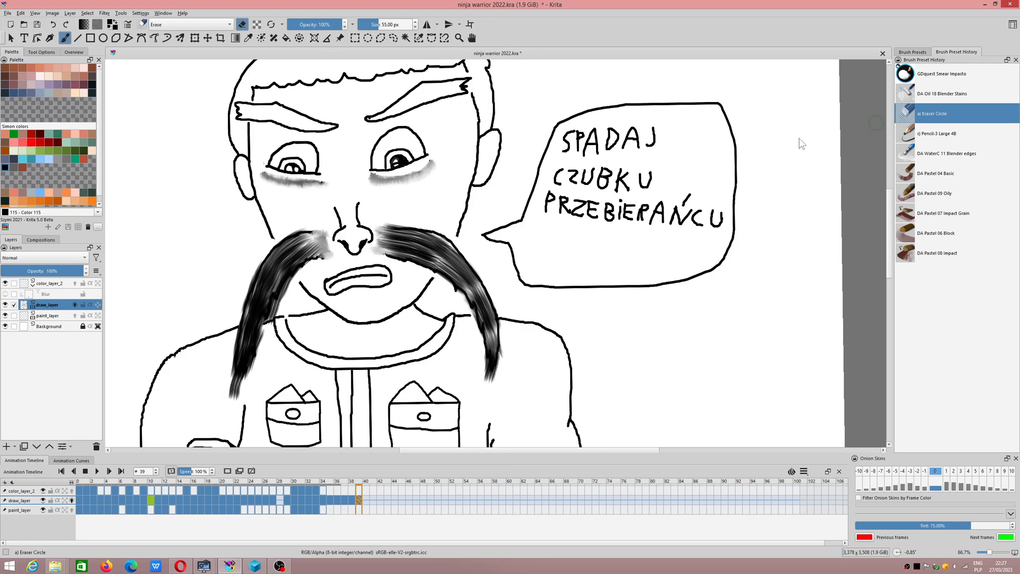
{"action": "mouse_move", "coordinate": [262, 348]}
{"action": "left_mouse_down"}
{"action": "mouse_move", "coordinate": [236, 392]}
{"action": "mouse_move", "coordinate": [237, 335]}
{"action": "left_mouse_up"}
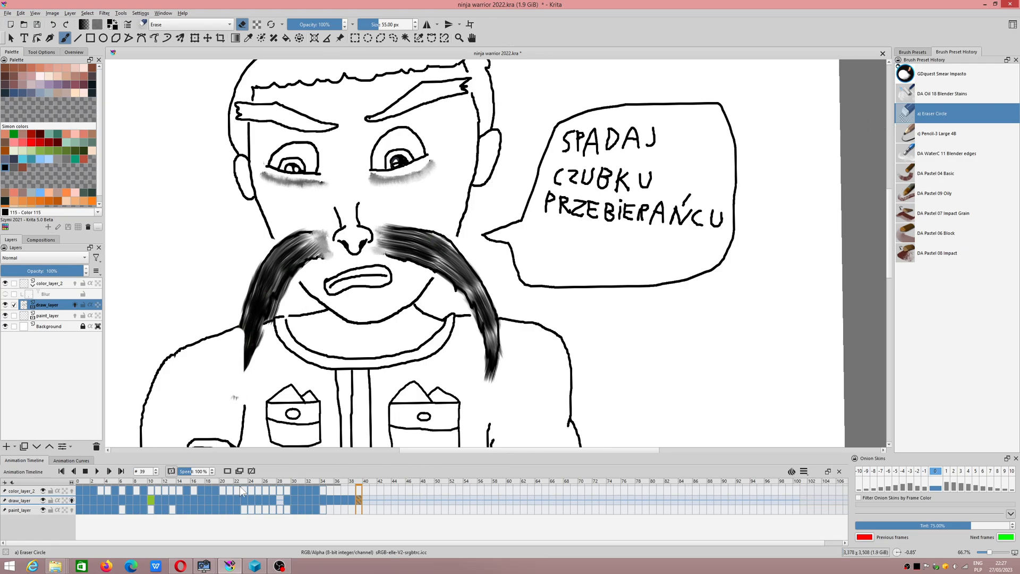
{"action": "left_click", "coordinate": [917, 470]}
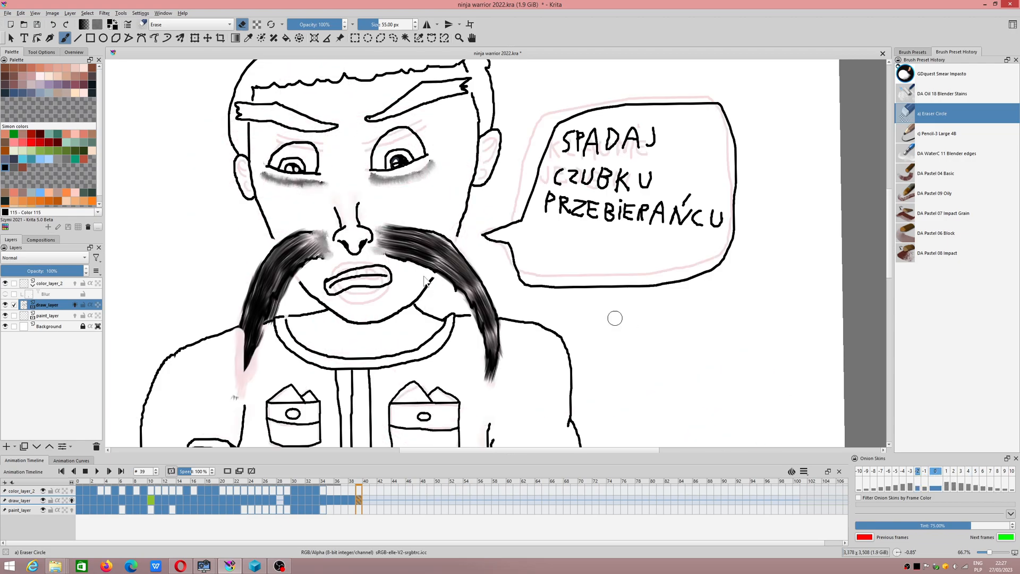
- Erase the rest of the moustache and the mouth from the face on frame 39
{"action": "mouse_move", "coordinate": [276, 283]}
{"action": "left_mouse_down"}
{"action": "mouse_move", "coordinate": [247, 359]}
{"action": "mouse_move", "coordinate": [272, 288]}
{"action": "mouse_move", "coordinate": [271, 331]}
{"action": "mouse_move", "coordinate": [293, 273]}
{"action": "mouse_move", "coordinate": [260, 316]}
{"action": "mouse_move", "coordinate": [250, 291]}
{"action": "mouse_move", "coordinate": [244, 313]}
{"action": "mouse_move", "coordinate": [263, 285]}
{"action": "mouse_move", "coordinate": [242, 372]}
{"action": "mouse_move", "coordinate": [281, 253]}
{"action": "mouse_move", "coordinate": [262, 287]}
{"action": "mouse_move", "coordinate": [284, 253]}
{"action": "mouse_move", "coordinate": [251, 282]}
{"action": "mouse_move", "coordinate": [302, 230]}
{"action": "mouse_move", "coordinate": [291, 251]}
{"action": "mouse_move", "coordinate": [319, 244]}
{"action": "mouse_move", "coordinate": [327, 256]}
{"action": "mouse_move", "coordinate": [319, 232]}
{"action": "mouse_move", "coordinate": [293, 246]}
{"action": "mouse_move", "coordinate": [281, 270]}
{"action": "mouse_move", "coordinate": [382, 249]}
{"action": "mouse_move", "coordinate": [420, 263]}
{"action": "mouse_move", "coordinate": [381, 224]}
{"action": "mouse_move", "coordinate": [380, 249]}
{"action": "mouse_move", "coordinate": [445, 269]}
{"action": "mouse_move", "coordinate": [392, 226]}
{"action": "mouse_move", "coordinate": [438, 236]}
{"action": "mouse_move", "coordinate": [469, 286]}
{"action": "mouse_move", "coordinate": [444, 258]}
{"action": "mouse_move", "coordinate": [479, 325]}
{"action": "mouse_move", "coordinate": [486, 377]}
{"action": "mouse_move", "coordinate": [490, 300]}
{"action": "mouse_move", "coordinate": [497, 372]}
{"action": "mouse_move", "coordinate": [474, 272]}
{"action": "left_mouse_up"}
{"action": "mouse_move", "coordinate": [348, 289]}
{"action": "left_mouse_down"}
{"action": "mouse_move", "coordinate": [330, 281]}
{"action": "mouse_move", "coordinate": [385, 269]}
{"action": "mouse_move", "coordinate": [326, 292]}
{"action": "mouse_move", "coordinate": [387, 273]}
{"action": "mouse_move", "coordinate": [382, 290]}
{"action": "mouse_move", "coordinate": [369, 287]}
{"action": "left_mouse_up"}
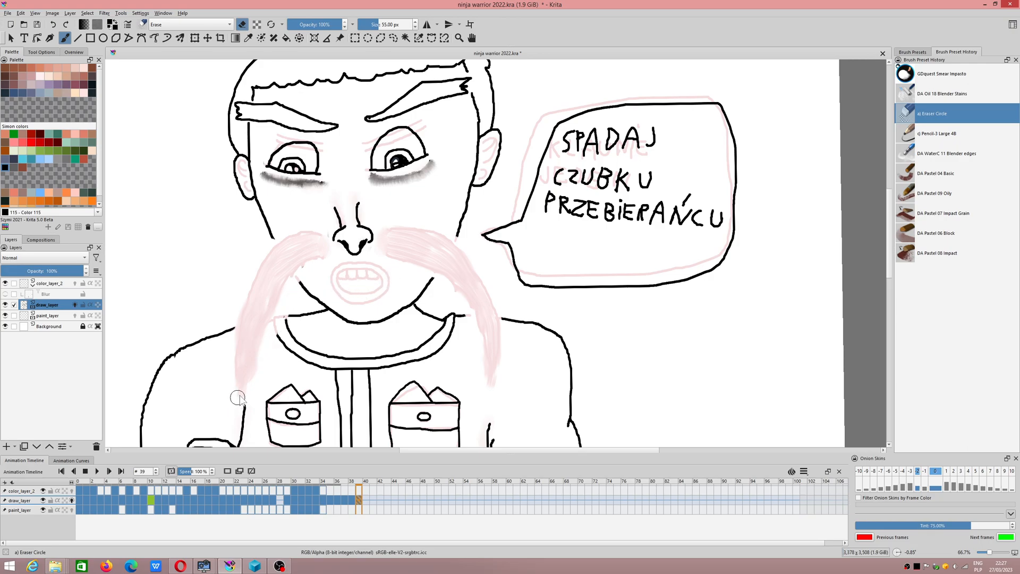
{"action": "scroll", "coordinate": [260, 326], "scroll_direction": "up", "scroll_amount": 1}
{"action": "left_click_drag", "start_coordinate": [279, 196], "coordinate": [268, 178]}
{"action": "left_click_drag", "start_coordinate": [552, 175], "coordinate": [556, 192]}
{"action": "scroll", "coordinate": [523, 248], "scroll_direction": "down", "scroll_amount": 2}
{"action": "left_click_drag", "start_coordinate": [537, 237], "coordinate": [454, 231]}
{"action": "scroll", "coordinate": [450, 233], "scroll_direction": "up", "scroll_amount": 1}
{"action": "scroll", "coordinate": [417, 219], "scroll_direction": "up", "scroll_amount": 1}
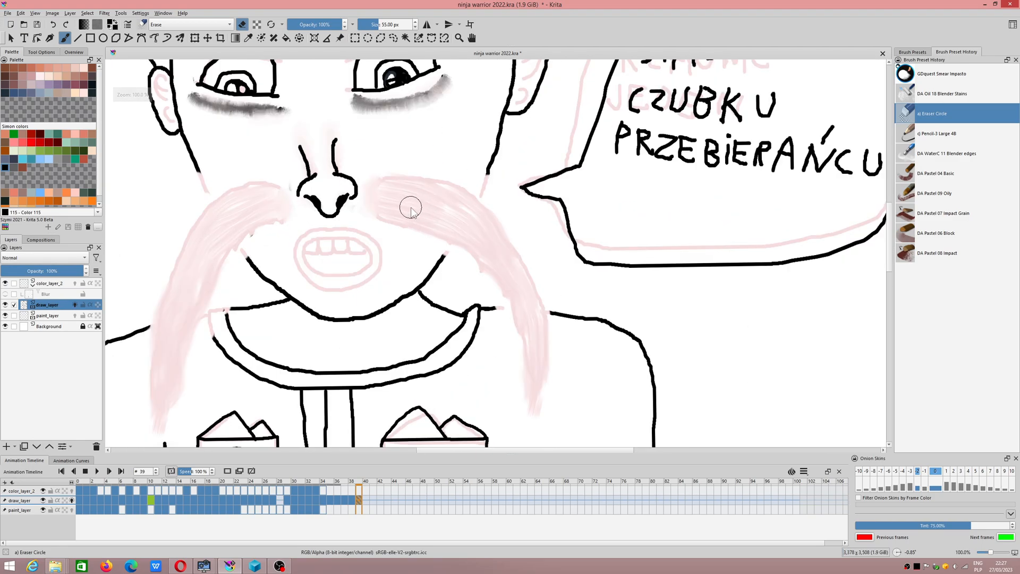
{"action": "scroll", "coordinate": [422, 216], "scroll_direction": "down", "scroll_amount": 1}
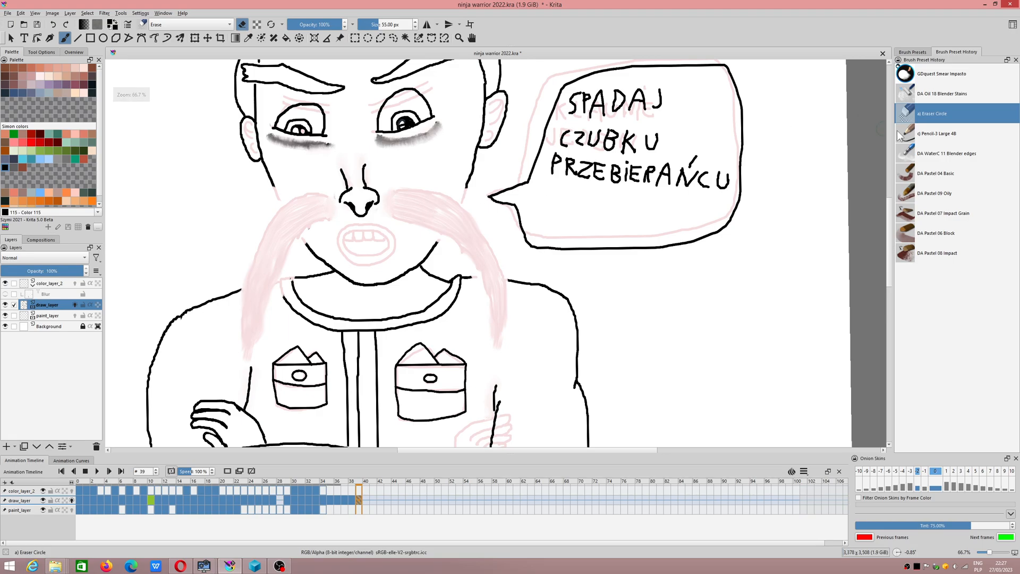
- Draw the moustache's left half as an outline curling upward with short root strokes using Pencil-3 Large 4B, and try the right half
{"action": "key", "text": "slash"}
{"action": "scroll", "coordinate": [381, 203], "scroll_direction": "up", "scroll_amount": 1}
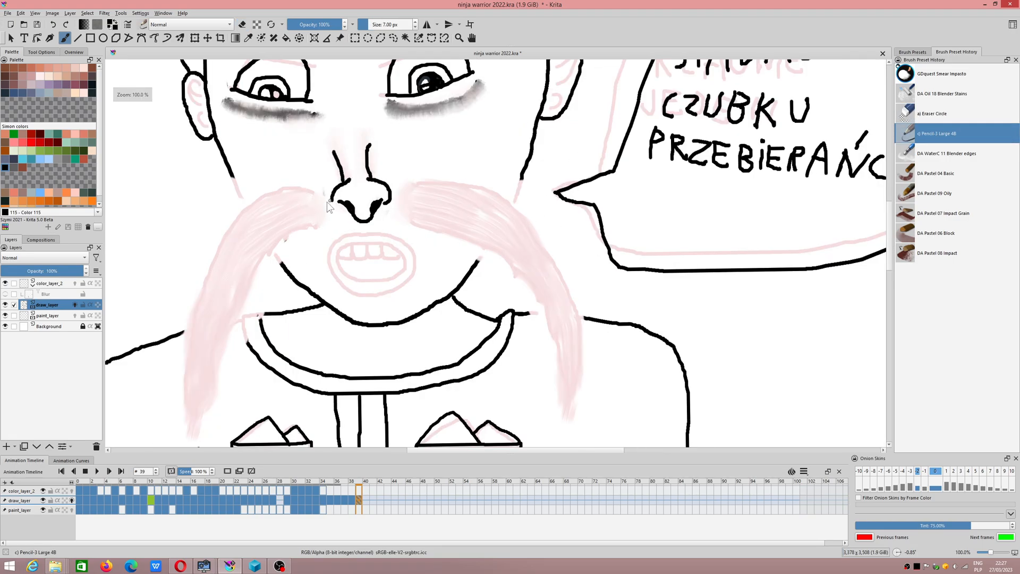
{"action": "scroll", "coordinate": [278, 209], "scroll_direction": "down", "scroll_amount": 1}
{"action": "mouse_move", "coordinate": [301, 199]}
{"action": "left_mouse_down"}
{"action": "mouse_move", "coordinate": [260, 204]}
{"action": "mouse_move", "coordinate": [204, 246]}
{"action": "left_mouse_up"}
{"action": "mouse_move", "coordinate": [156, 219]}
{"action": "left_mouse_down"}
{"action": "mouse_move", "coordinate": [166, 257]}
{"action": "mouse_move", "coordinate": [217, 270]}
{"action": "mouse_move", "coordinate": [302, 228]}
{"action": "left_mouse_up"}
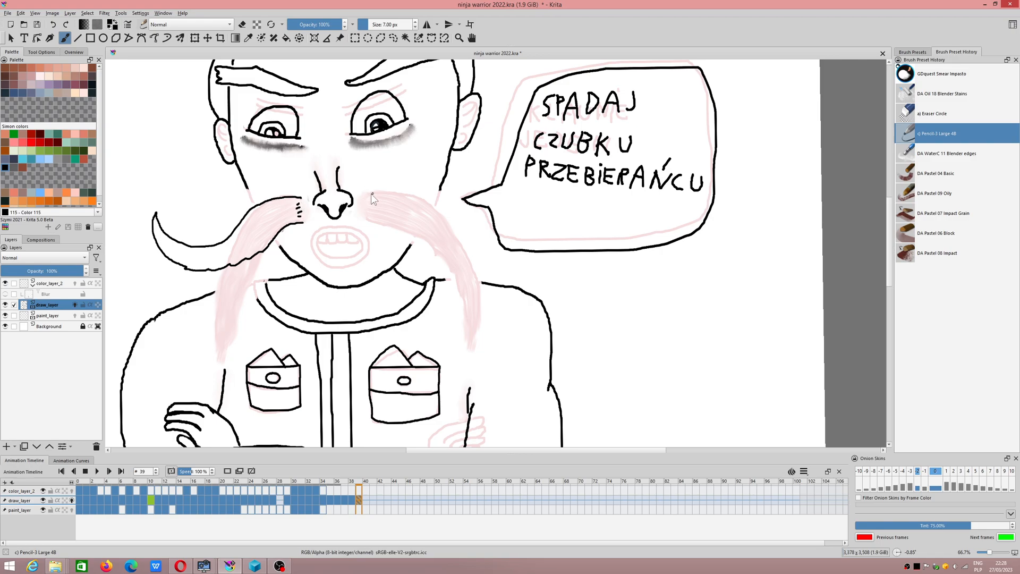
{"action": "mouse_move", "coordinate": [366, 194]}
{"action": "left_mouse_down"}
{"action": "mouse_move", "coordinate": [422, 197]}
{"action": "mouse_move", "coordinate": [470, 259]}
{"action": "mouse_move", "coordinate": [502, 270]}
{"action": "left_mouse_up"}
{"action": "key", "text": "ctrl+z"}
- Select the speech bubble with its text using a freehand outline and move it up and to the right with the Transform tool
{"action": "scroll", "coordinate": [502, 226], "scroll_direction": "down", "scroll_amount": 2}
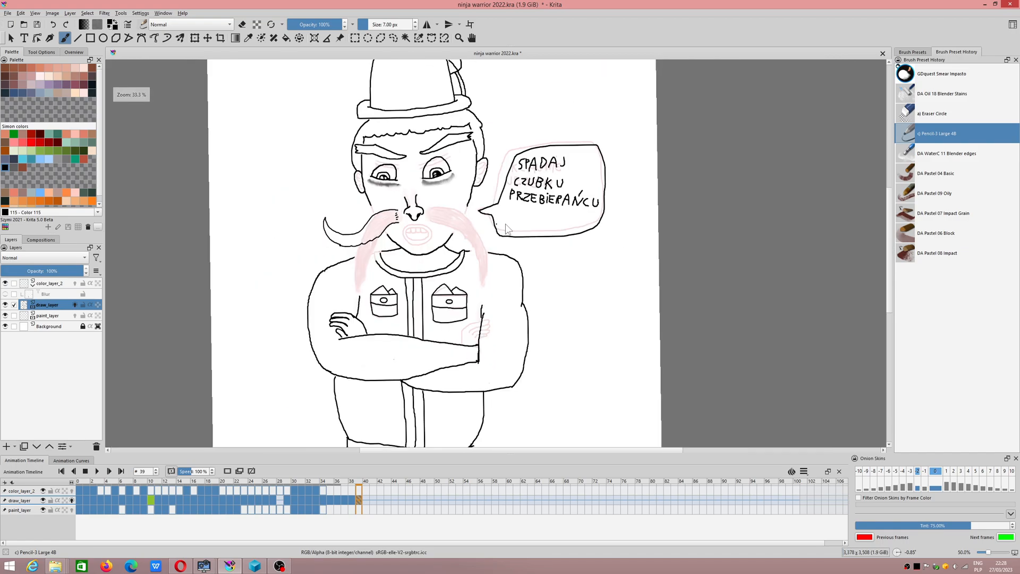
{"action": "left_click_drag", "start_coordinate": [502, 225], "coordinate": [426, 278]}
{"action": "scroll", "coordinate": [426, 279], "scroll_direction": "up", "scroll_amount": 1}
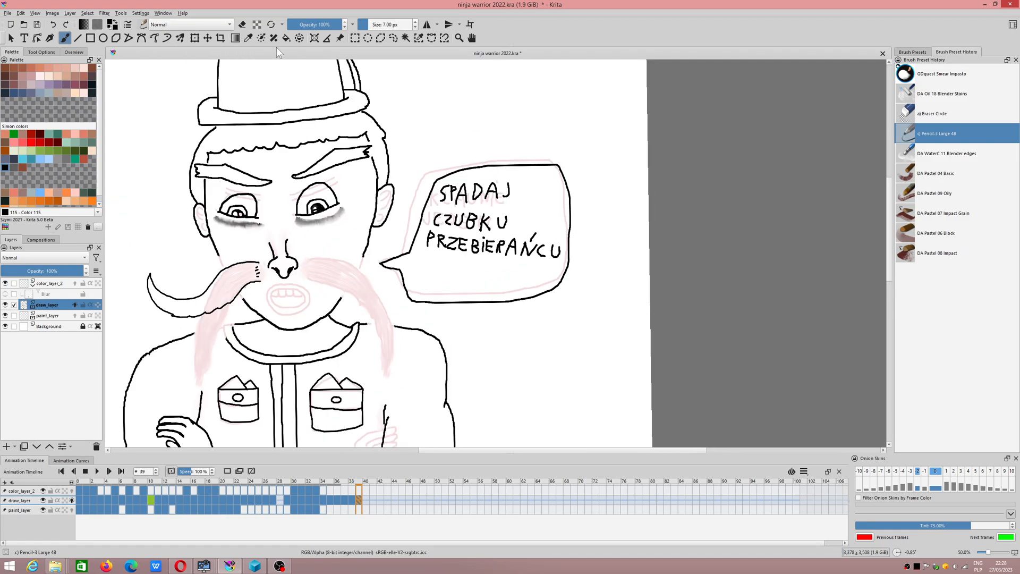
{"action": "left_click", "coordinate": [393, 38]}
{"action": "mouse_move", "coordinate": [414, 187]}
{"action": "left_mouse_down"}
{"action": "mouse_move", "coordinate": [380, 254]}
{"action": "mouse_move", "coordinate": [378, 276]}
{"action": "mouse_move", "coordinate": [400, 304]}
{"action": "mouse_move", "coordinate": [499, 312]}
{"action": "mouse_move", "coordinate": [569, 302]}
{"action": "mouse_move", "coordinate": [613, 235]}
{"action": "mouse_move", "coordinate": [572, 149]}
{"action": "mouse_move", "coordinate": [421, 169]}
{"action": "left_mouse_up"}
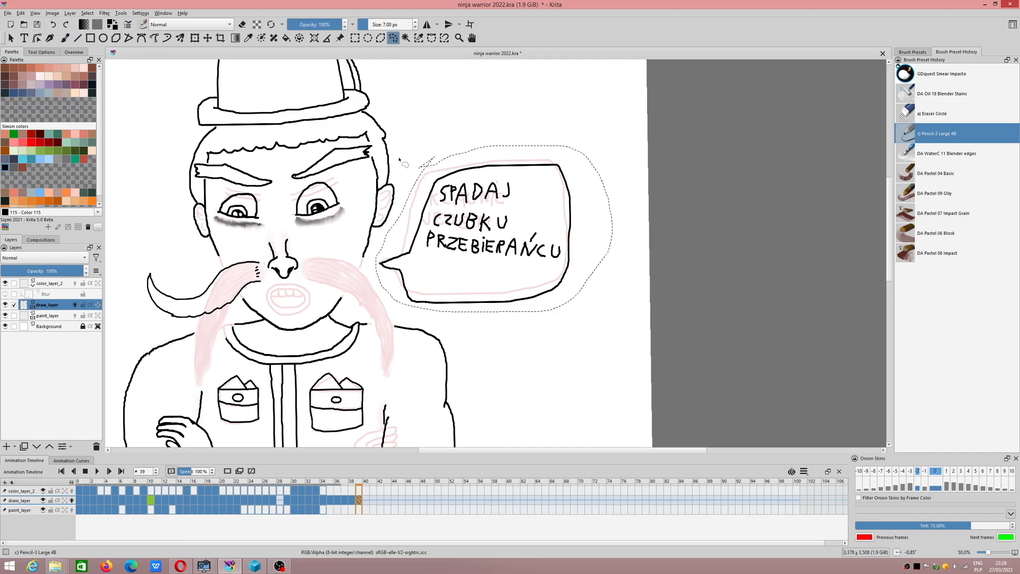
{"action": "left_click", "coordinate": [192, 38]}
{"action": "left_click_drag", "start_coordinate": [427, 186], "coordinate": [464, 120]}
- Open the About Krita information, look over its About and Authors pages, and close it
{"action": "left_click", "coordinate": [182, 13]}
{"action": "left_click", "coordinate": [199, 69]}
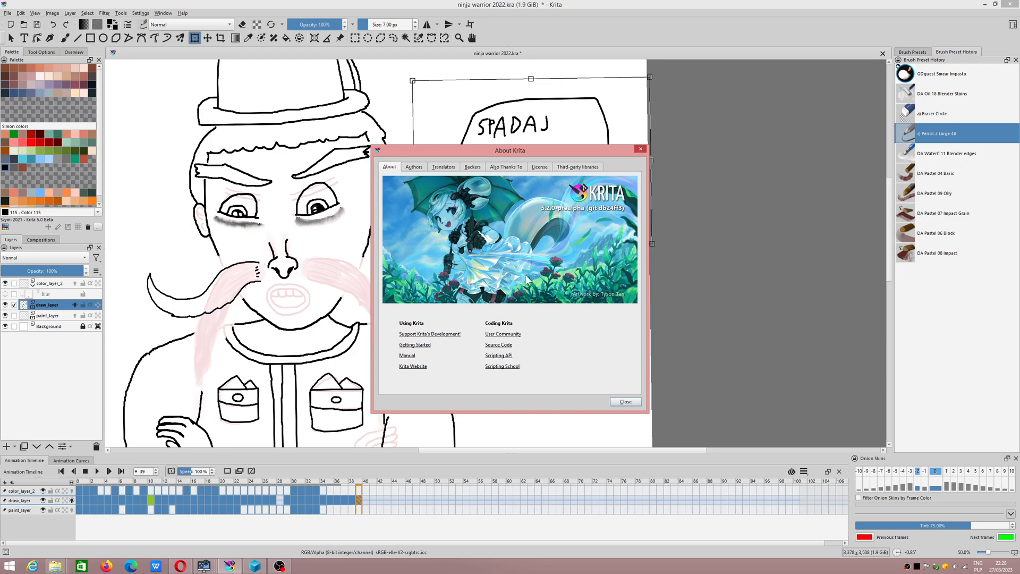
{"action": "left_click", "coordinate": [418, 167]}
{"action": "left_click", "coordinate": [389, 167]}
{"action": "left_click", "coordinate": [415, 167]}
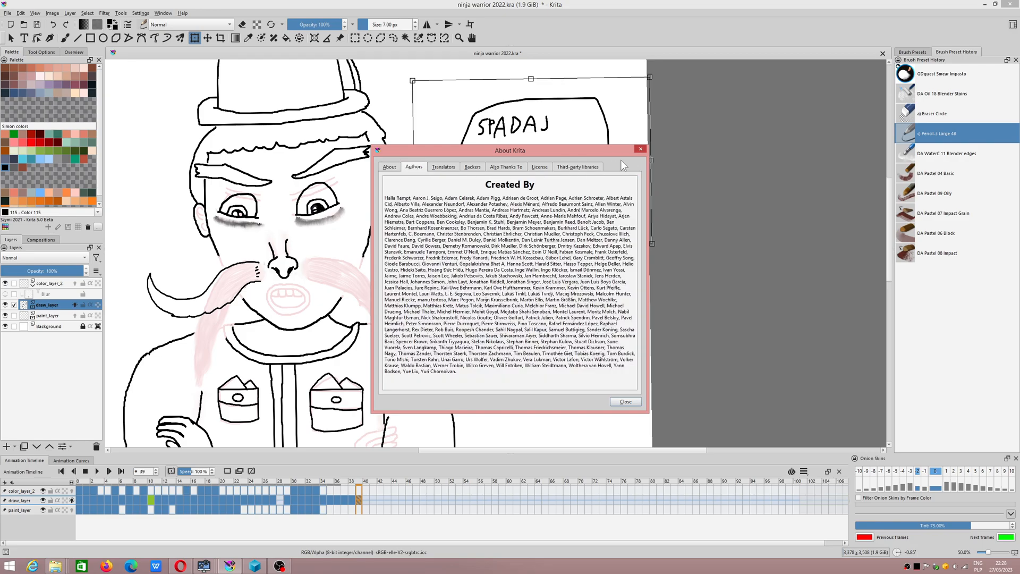
{"action": "left_click", "coordinate": [388, 168]}
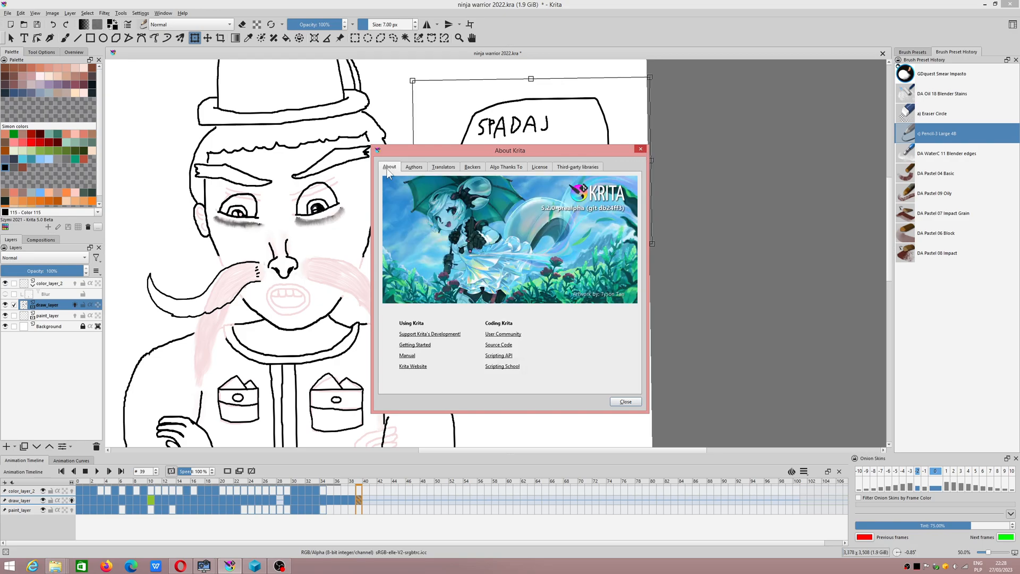
{"action": "left_click", "coordinate": [641, 149]}
- Shift the speech bubble slightly further up and right, apply the transform, and deselect it
{"action": "left_click_drag", "start_coordinate": [525, 191], "coordinate": [540, 184]}
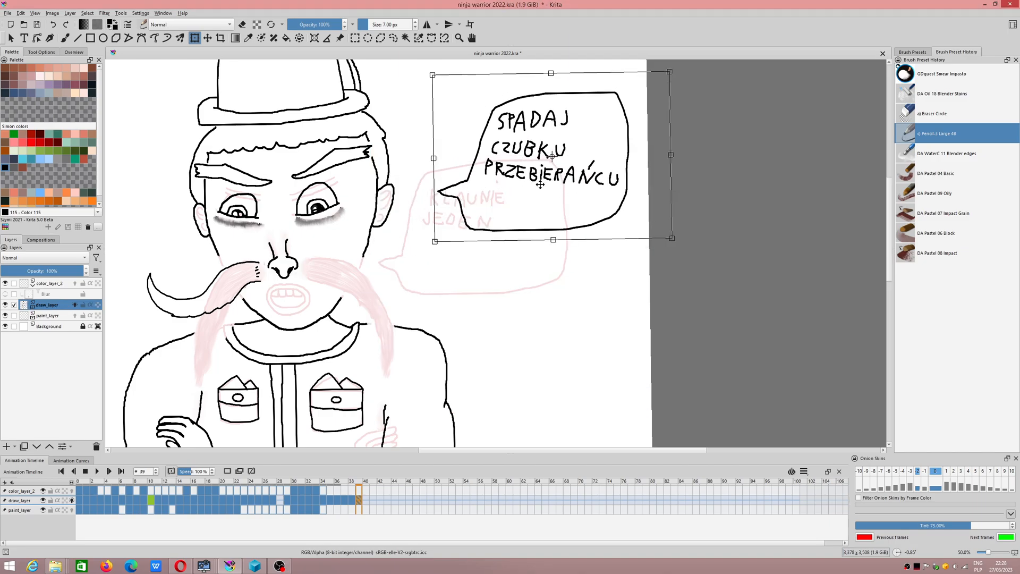
{"action": "key", "text": "Return"}
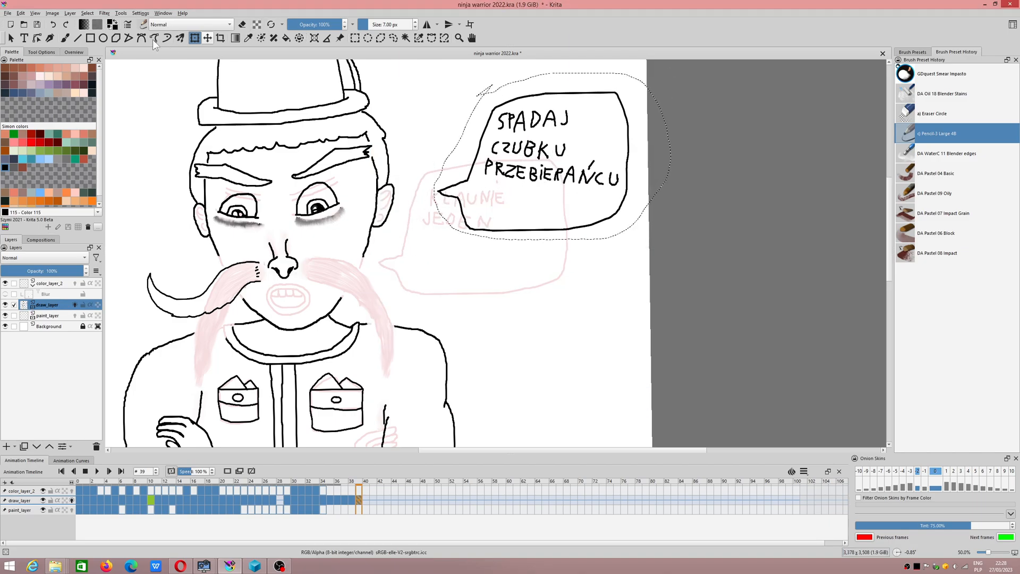
{"action": "left_click", "coordinate": [64, 38]}
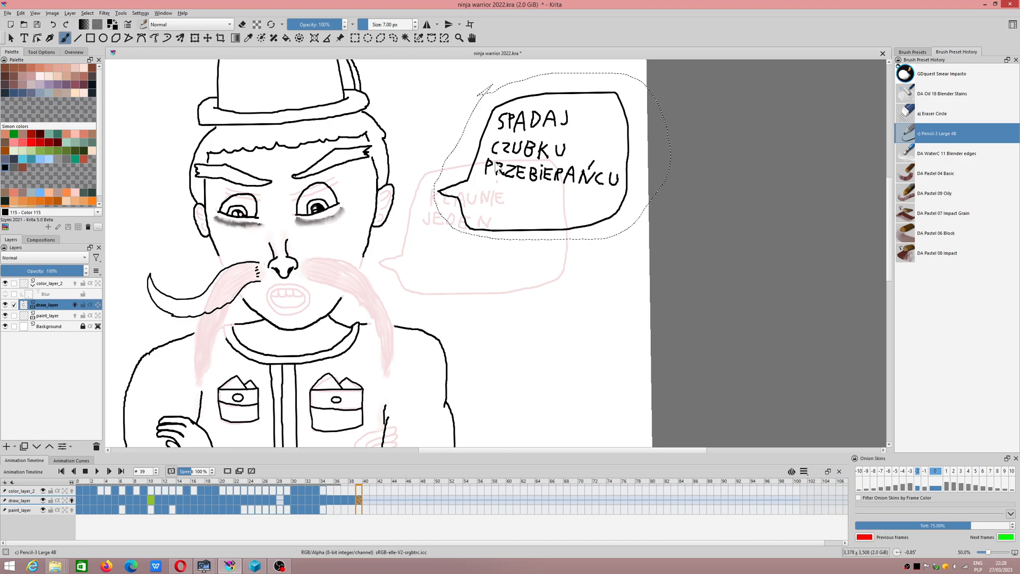
{"action": "right_click", "coordinate": [471, 143]}
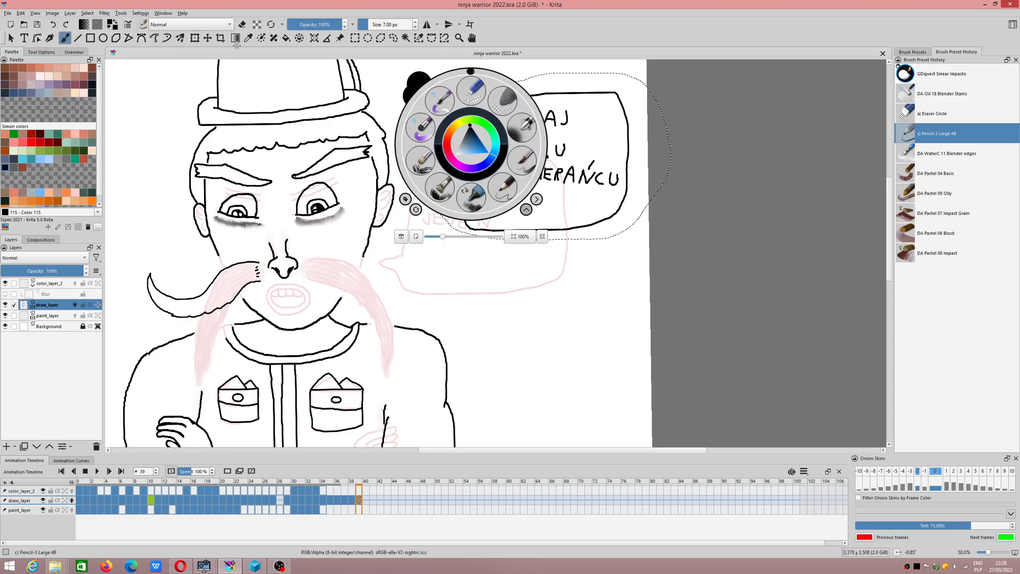
{"action": "left_click", "coordinate": [393, 38]}
{"action": "right_click", "coordinate": [461, 106]}
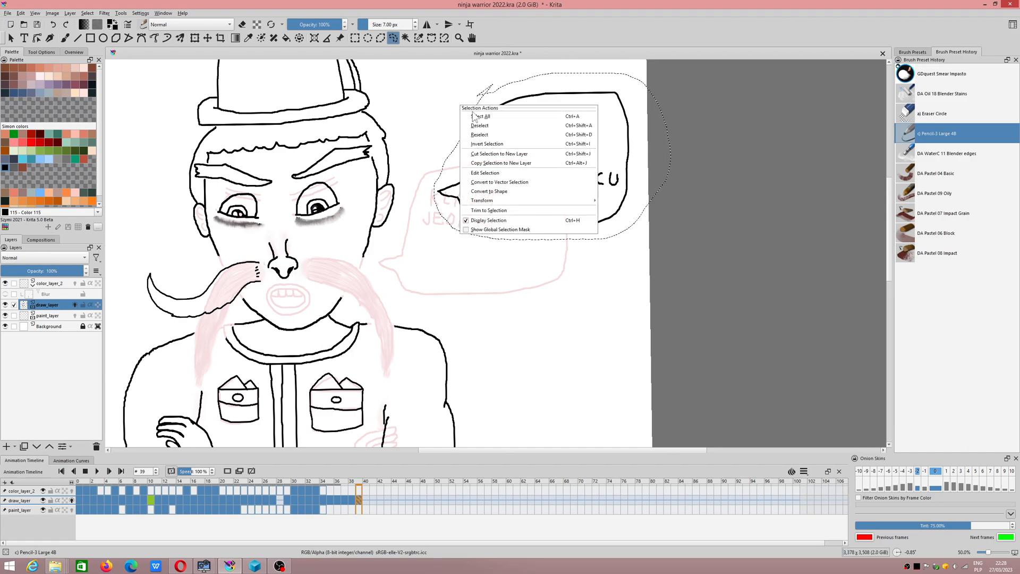
{"action": "left_click", "coordinate": [493, 127]}
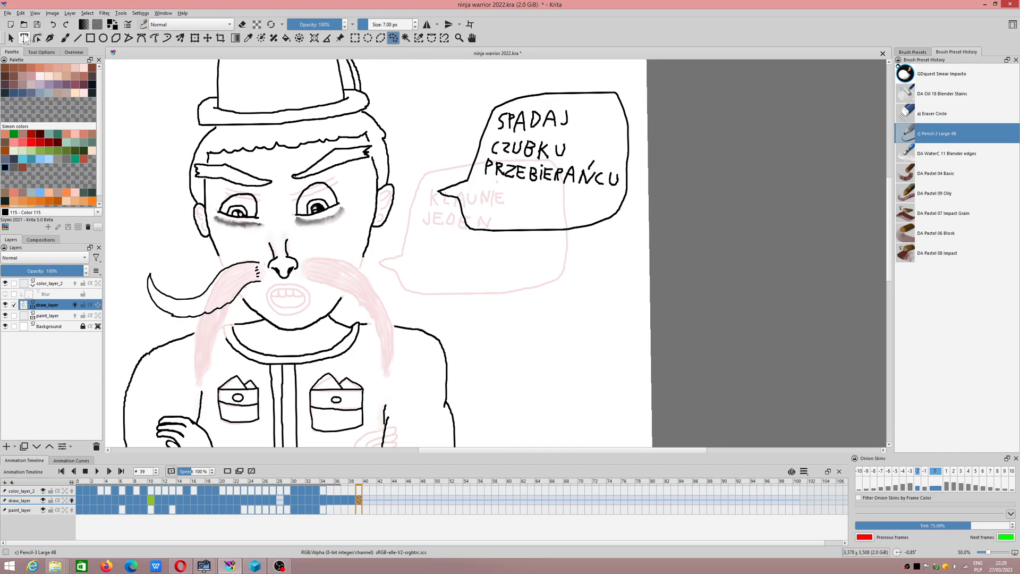
- Draw the outline of the moustache's right half with the brush, curling upward beside the cheek
{"action": "left_click", "coordinate": [64, 38]}
{"action": "scroll", "coordinate": [346, 234], "scroll_direction": "up", "scroll_amount": 1}
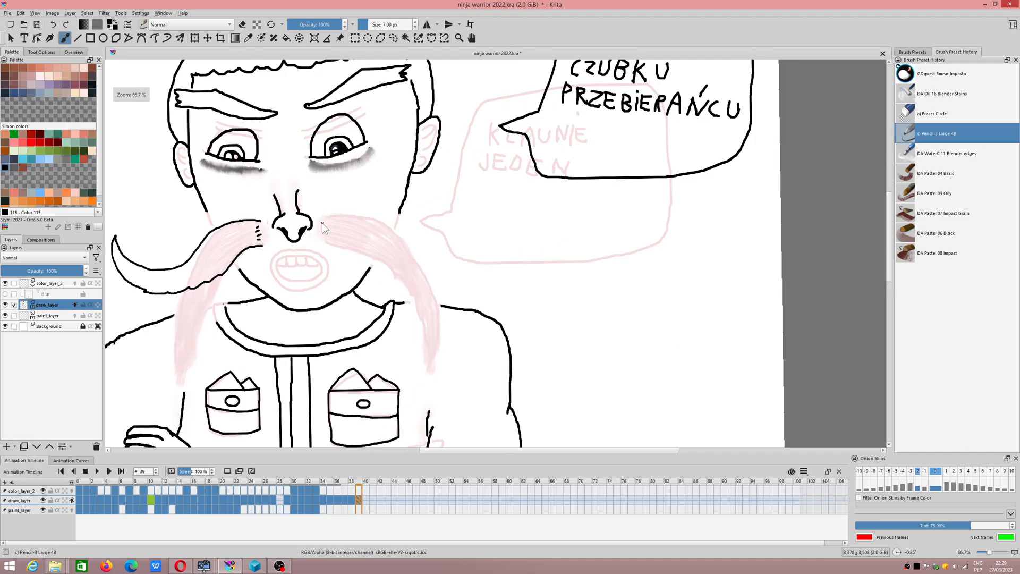
{"action": "left_click_drag", "start_coordinate": [320, 219], "coordinate": [350, 218]}
{"action": "mouse_move", "coordinate": [424, 232]}
{"action": "left_mouse_down"}
{"action": "mouse_move", "coordinate": [472, 185]}
{"action": "mouse_move", "coordinate": [464, 231]}
{"action": "left_mouse_up"}
{"action": "mouse_move", "coordinate": [384, 267]}
{"action": "left_mouse_down"}
{"action": "mouse_move", "coordinate": [327, 249]}
{"action": "mouse_move", "coordinate": [328, 230]}
{"action": "left_mouse_up"}
- Switch to OBS to check the recording, move its window aside, and return to Krita
{"action": "left_click", "coordinate": [279, 565]}
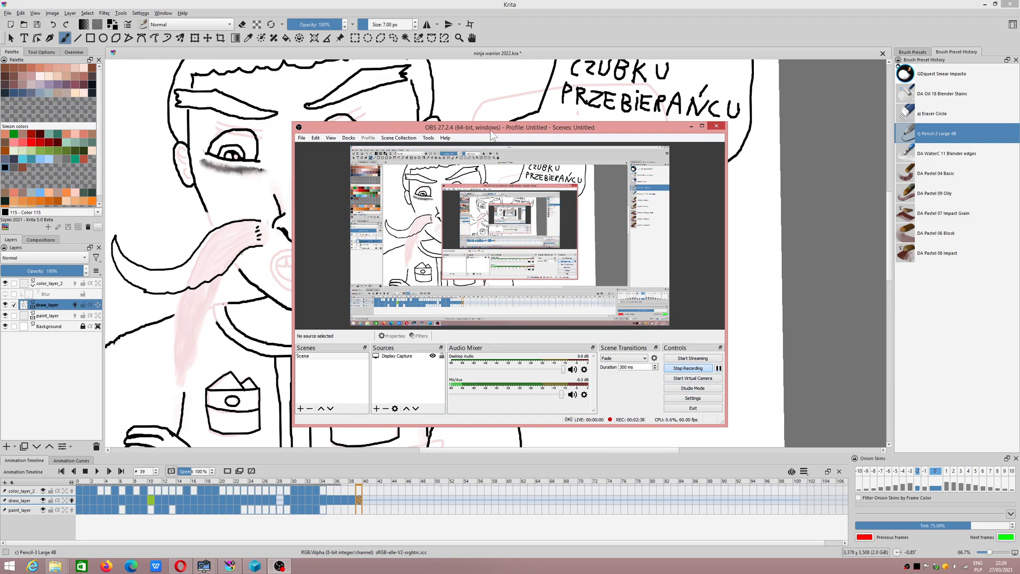
{"action": "left_click_drag", "start_coordinate": [584, 127], "coordinate": [840, 198]}
{"action": "left_click", "coordinate": [512, 34]}
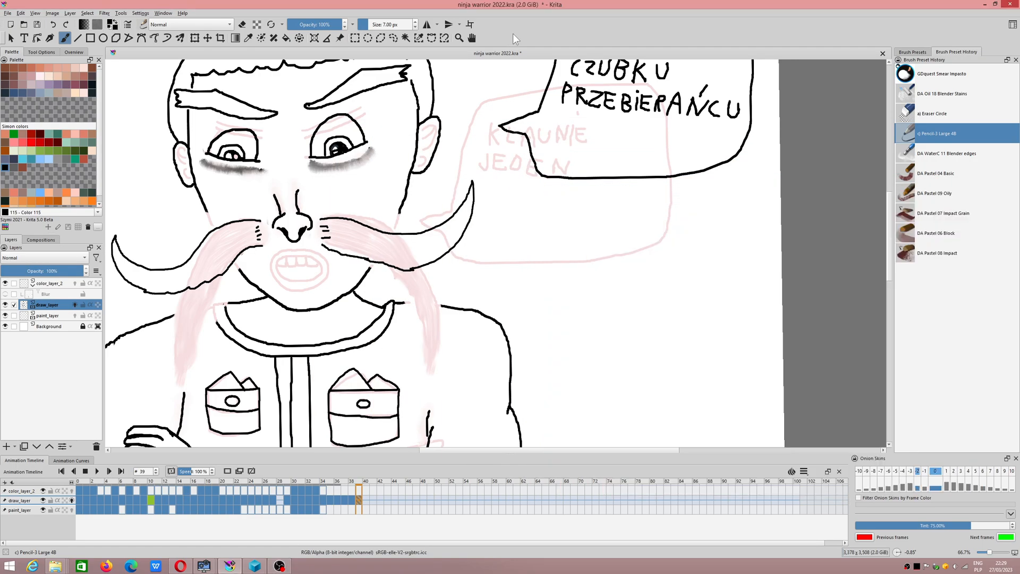
- Draw short hair strokes at the inner end of the moustache's right half, beside the nose
{"action": "scroll", "coordinate": [336, 225], "scroll_direction": "up", "scroll_amount": 2}
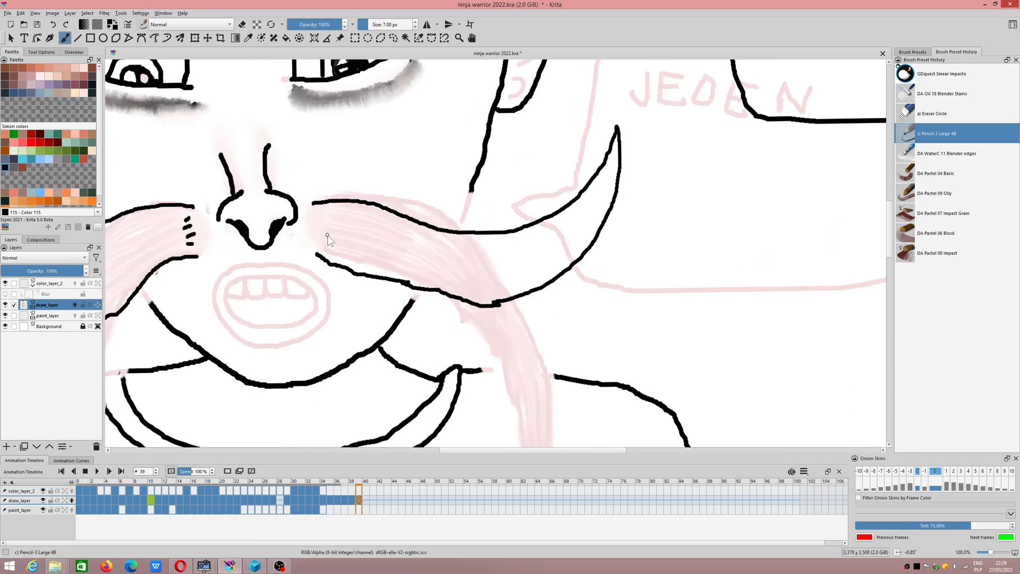
{"action": "left_click_drag", "start_coordinate": [313, 211], "coordinate": [328, 211]}
{"action": "left_click_drag", "start_coordinate": [274, 291], "coordinate": [361, 221]}
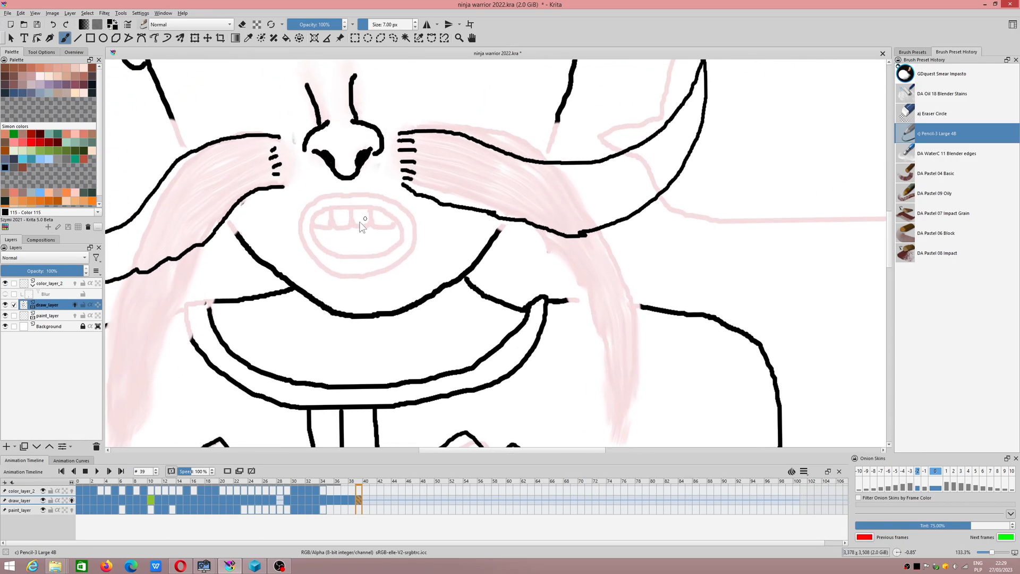
- Draw the grinning open mouth beneath the nose, with an outer lip outline and a row of teeth inside
{"action": "mouse_move", "coordinate": [296, 201]}
{"action": "left_mouse_down"}
{"action": "mouse_move", "coordinate": [340, 211]}
{"action": "mouse_move", "coordinate": [400, 202]}
{"action": "mouse_move", "coordinate": [410, 240]}
{"action": "mouse_move", "coordinate": [387, 268]}
{"action": "mouse_move", "coordinate": [342, 270]}
{"action": "mouse_move", "coordinate": [307, 255]}
{"action": "mouse_move", "coordinate": [293, 204]}
{"action": "mouse_move", "coordinate": [330, 223]}
{"action": "mouse_move", "coordinate": [389, 213]}
{"action": "mouse_move", "coordinate": [390, 236]}
{"action": "mouse_move", "coordinate": [372, 256]}
{"action": "mouse_move", "coordinate": [332, 254]}
{"action": "mouse_move", "coordinate": [302, 220]}
{"action": "mouse_move", "coordinate": [342, 241]}
{"action": "mouse_move", "coordinate": [393, 219]}
{"action": "left_mouse_up"}
{"action": "mouse_move", "coordinate": [323, 221]}
{"action": "left_mouse_down"}
{"action": "mouse_move", "coordinate": [327, 238]}
{"action": "mouse_move", "coordinate": [365, 241]}
{"action": "left_mouse_up"}
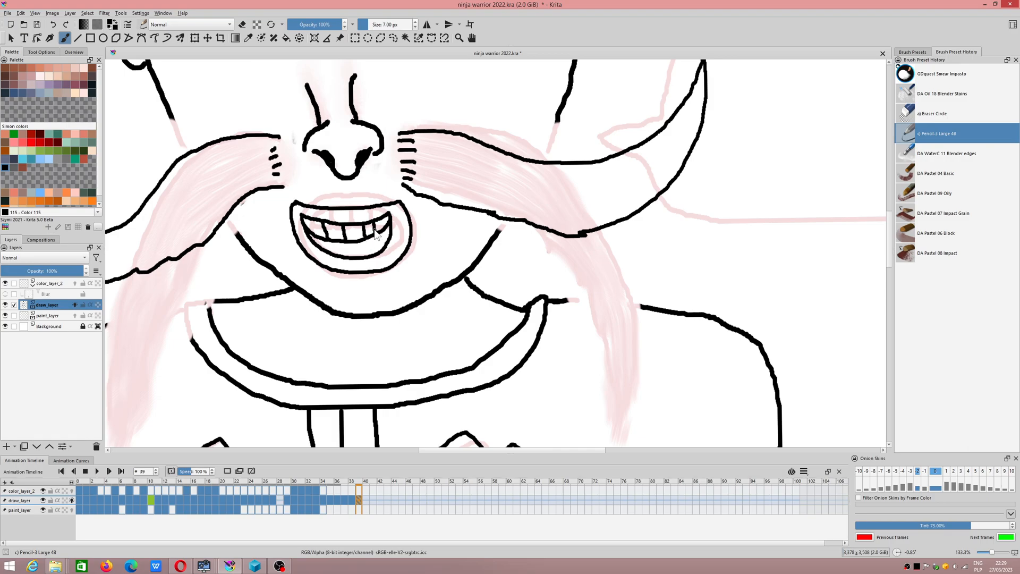
{"action": "scroll", "coordinate": [375, 228], "scroll_direction": "down", "scroll_amount": 8}
{"action": "scroll", "coordinate": [383, 200], "scroll_direction": "up", "scroll_amount": 5}
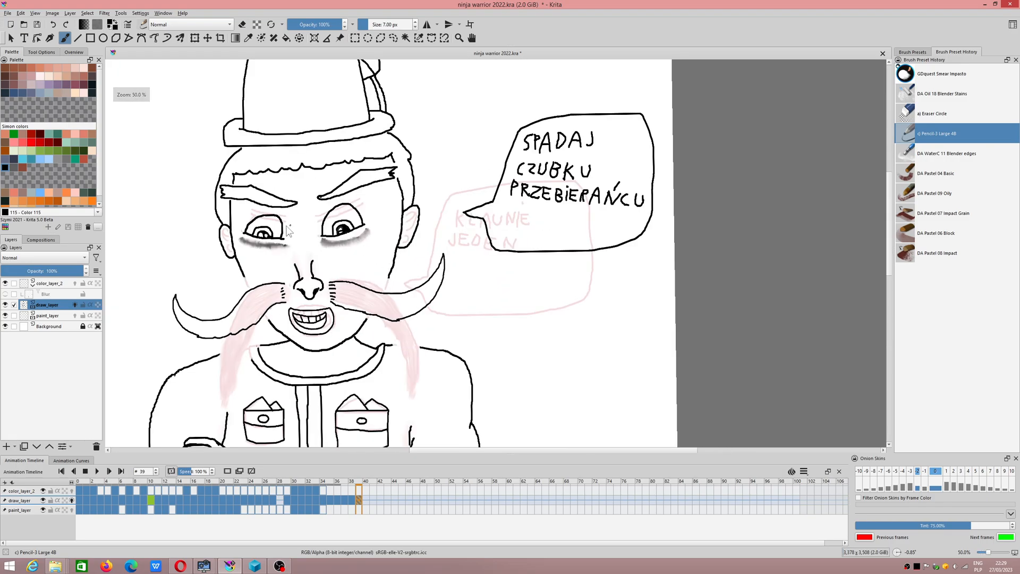
- Turn off the previous-frame onion skin so only the current frame's line art is displayed
{"action": "scroll", "coordinate": [287, 229], "scroll_direction": "up", "scroll_amount": 2}
{"action": "scroll", "coordinate": [432, 242], "scroll_direction": "down", "scroll_amount": 2}
{"action": "scroll", "coordinate": [432, 242], "scroll_direction": "up", "scroll_amount": 2}
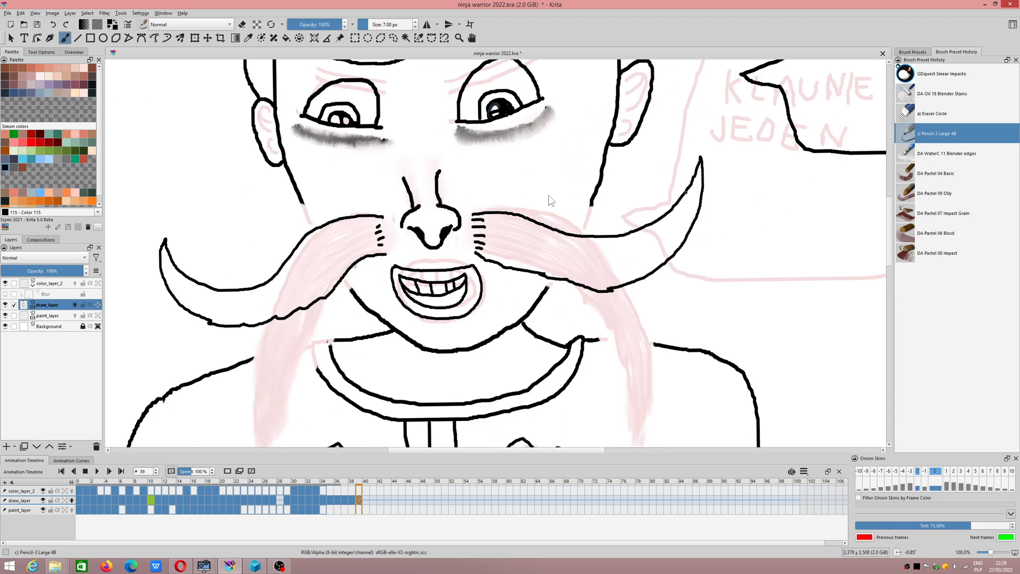
{"action": "left_click", "coordinate": [917, 472]}
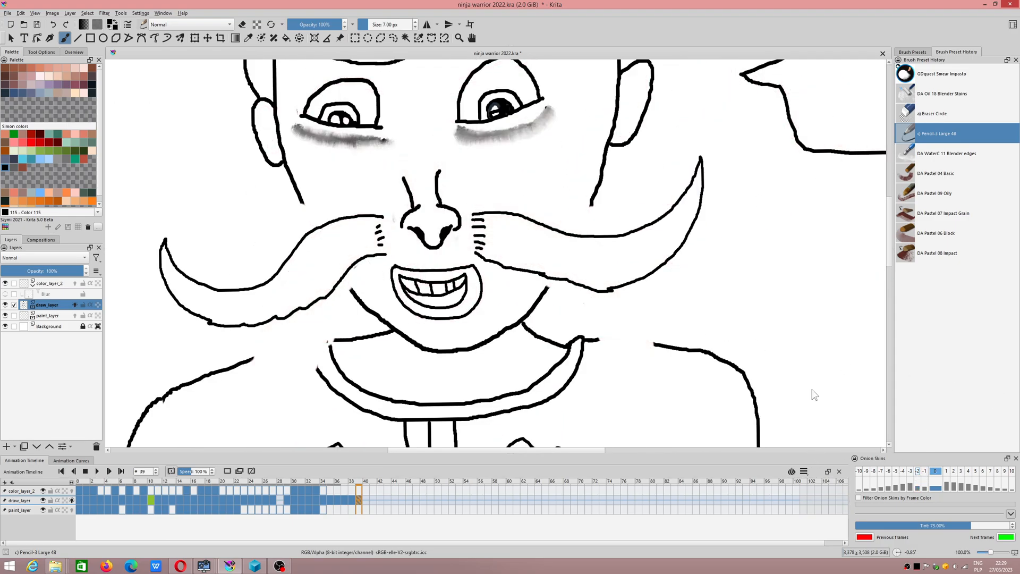
- Pick the DA Pastel 07 Impact Grain brush and examine the installed bundles in the resource library manager, then close it
{"action": "left_click", "coordinate": [912, 215]}
{"action": "left_click", "coordinate": [145, 14]}
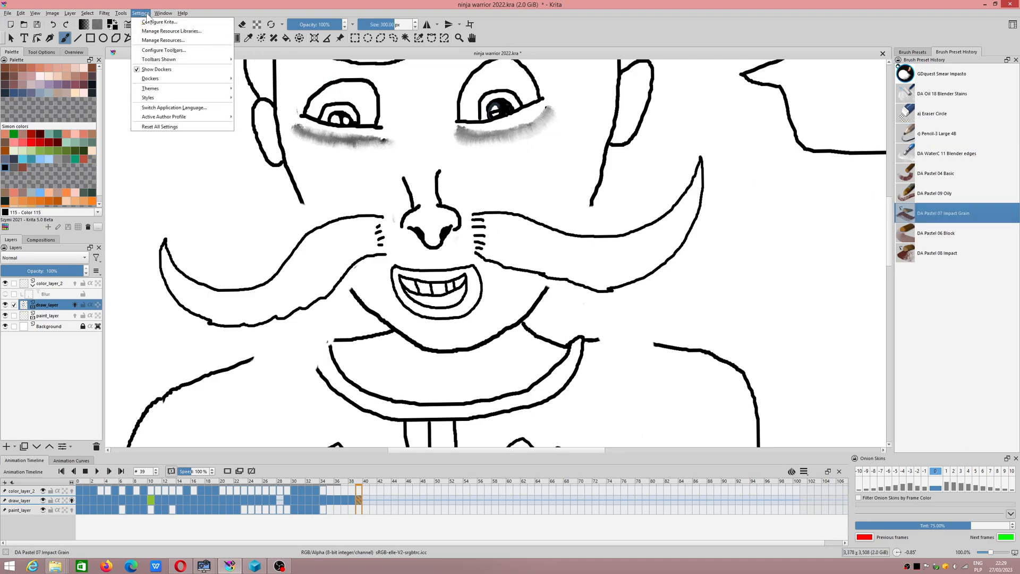
{"action": "left_click", "coordinate": [165, 32]}
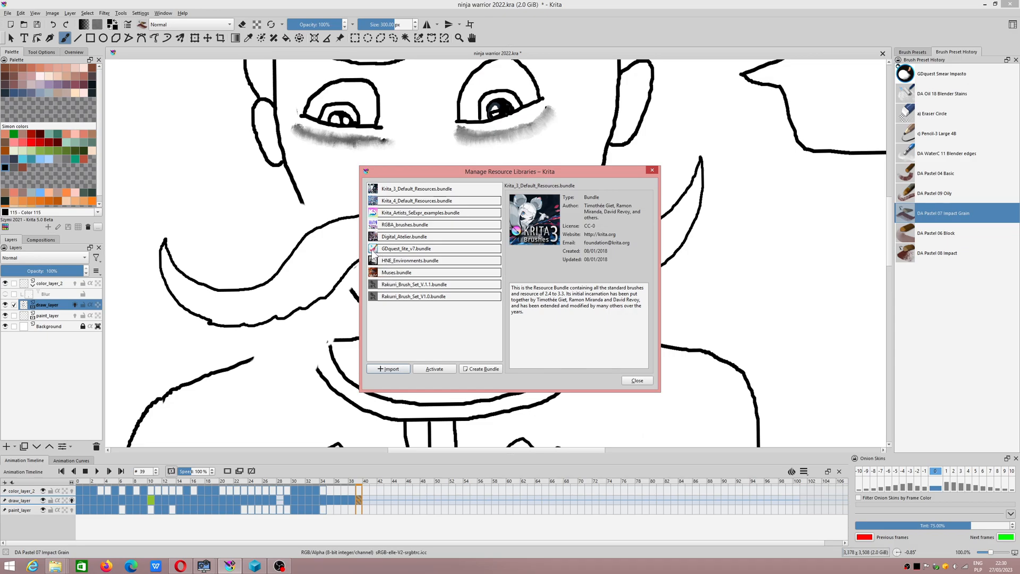
{"action": "left_click", "coordinate": [652, 171]}
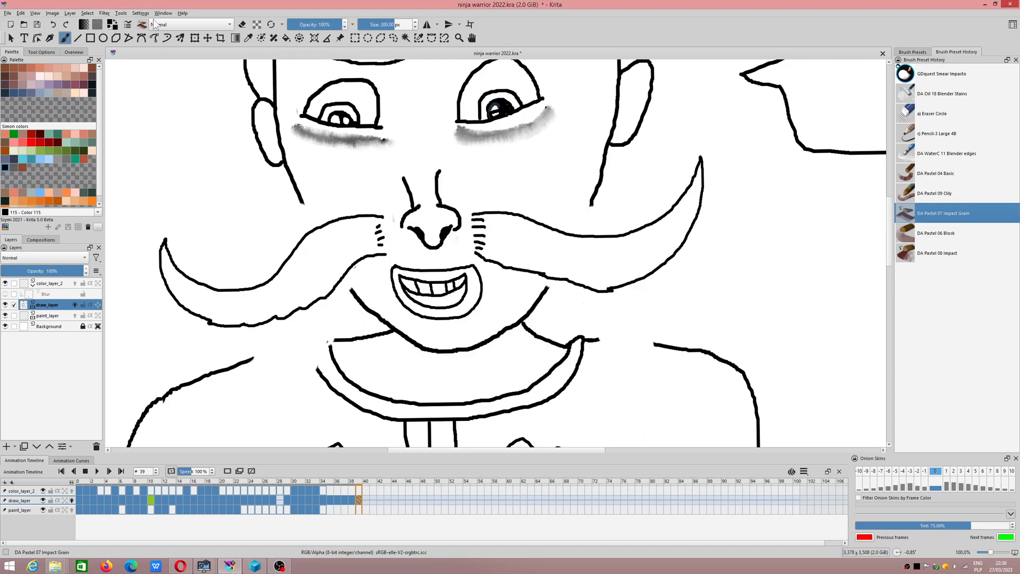
- Bring up the brush editor, load the GDquest Smear Impasto preset, and place the editor clear of the moustache's left half
{"action": "left_click", "coordinate": [142, 25]}
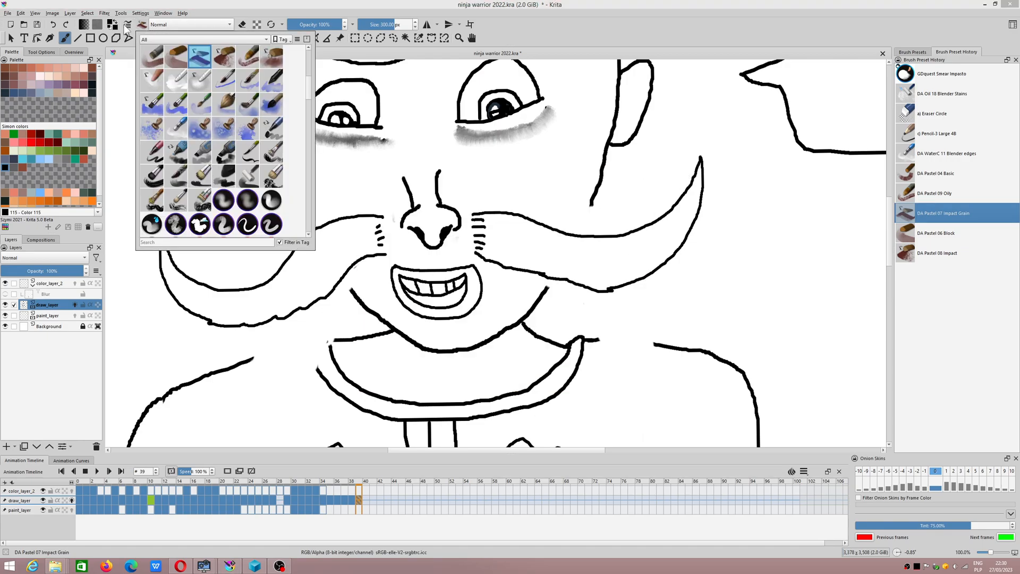
{"action": "left_click", "coordinate": [128, 25]}
{"action": "left_click_drag", "start_coordinate": [426, 263], "coordinate": [330, 140]}
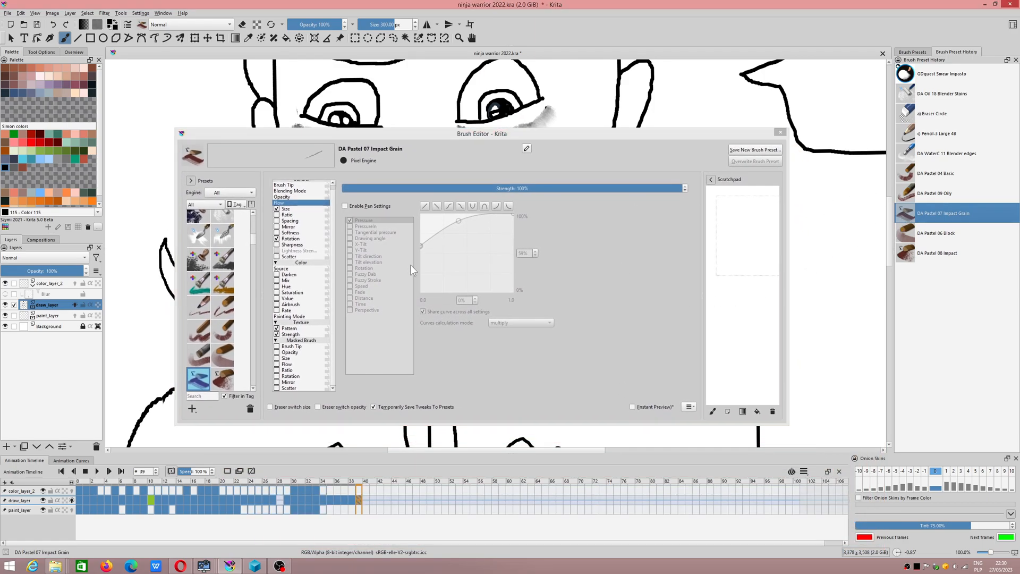
{"action": "mouse_move", "coordinate": [254, 239]}
{"action": "left_mouse_down"}
{"action": "mouse_move", "coordinate": [253, 216]}
{"action": "mouse_move", "coordinate": [251, 236]}
{"action": "left_mouse_up"}
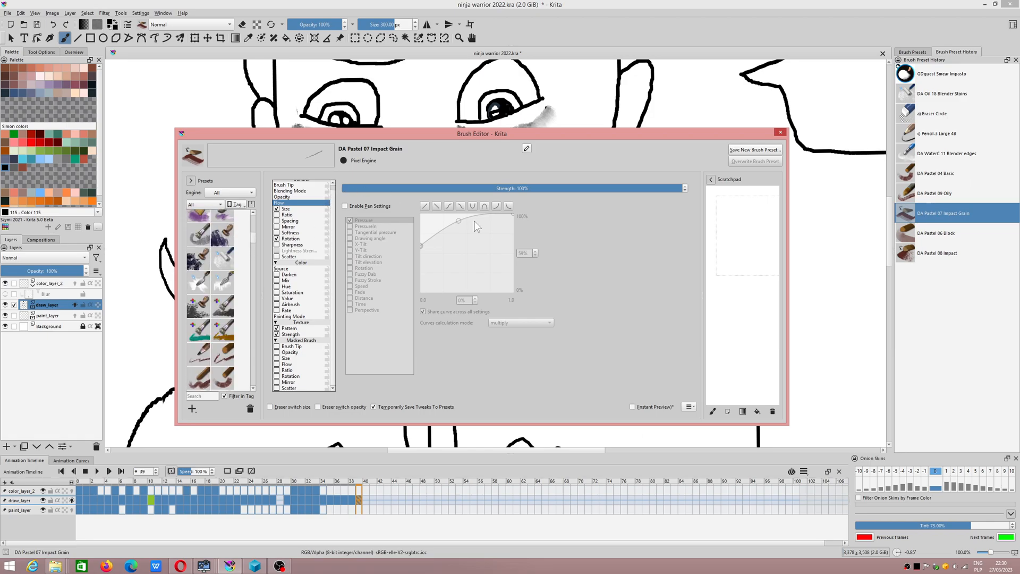
{"action": "left_click", "coordinate": [907, 79]}
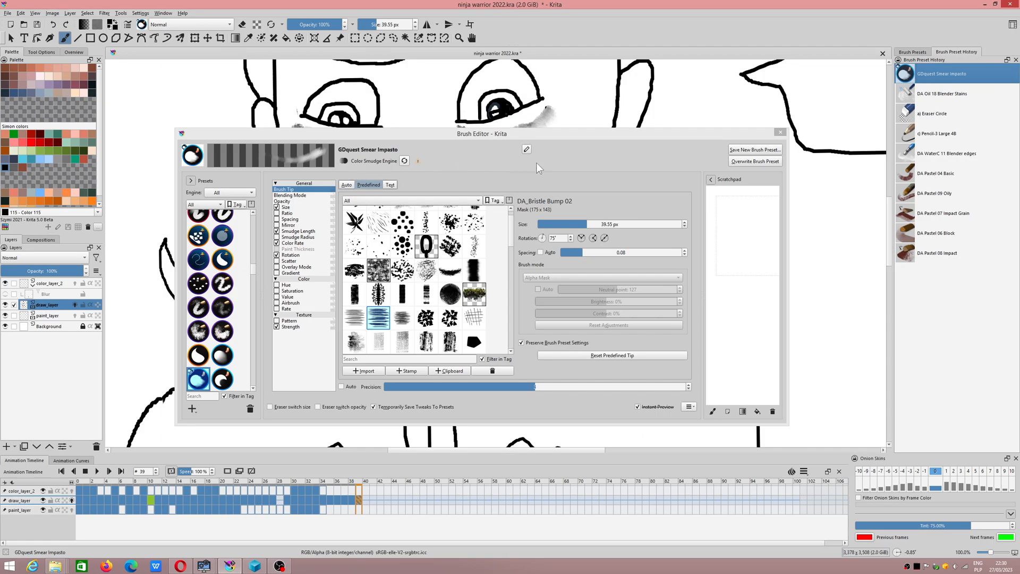
{"action": "left_click_drag", "start_coordinate": [462, 133], "coordinate": [699, 158]}
{"action": "left_click_drag", "start_coordinate": [375, 225], "coordinate": [362, 225]}
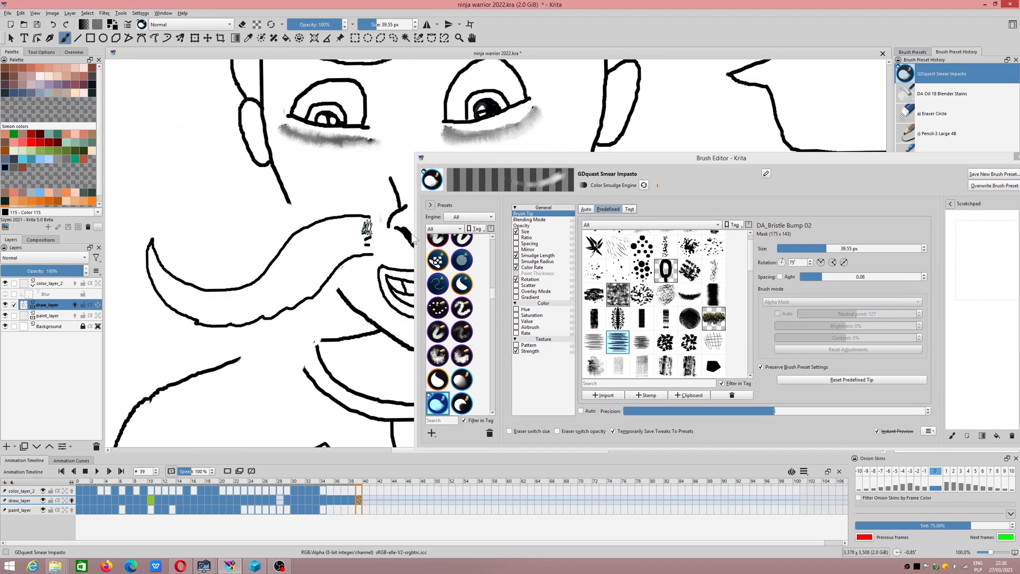
- Try strokes on the moustache's left half with the brush tip rotated to 15° and spacing at 0.04, undoing each
{"action": "left_click", "coordinate": [781, 262]}
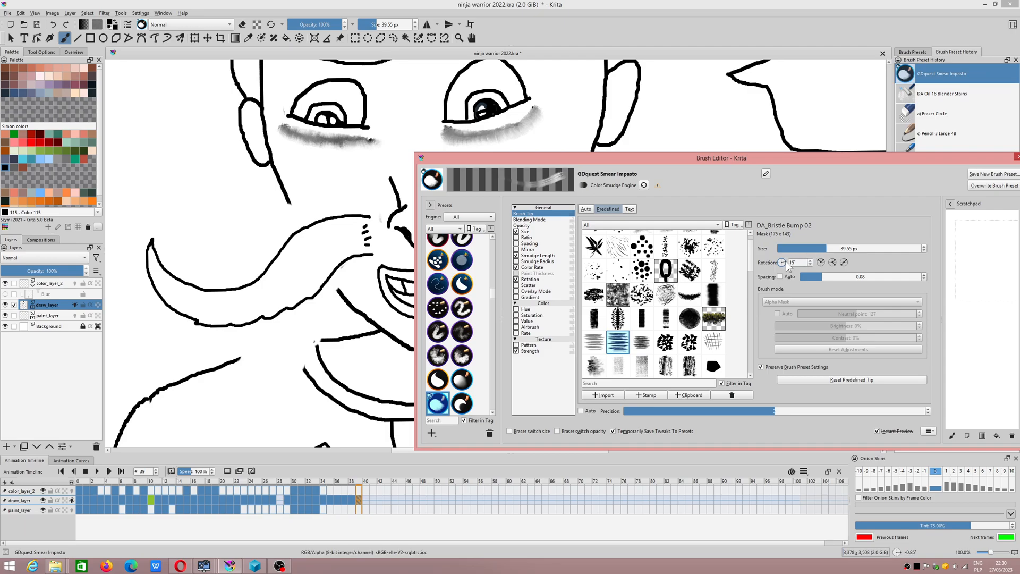
{"action": "mouse_move", "coordinate": [296, 273]}
{"action": "left_mouse_down"}
{"action": "mouse_move", "coordinate": [361, 234]}
{"action": "mouse_move", "coordinate": [354, 247]}
{"action": "left_mouse_up"}
{"action": "key", "text": "ctrl+z"}
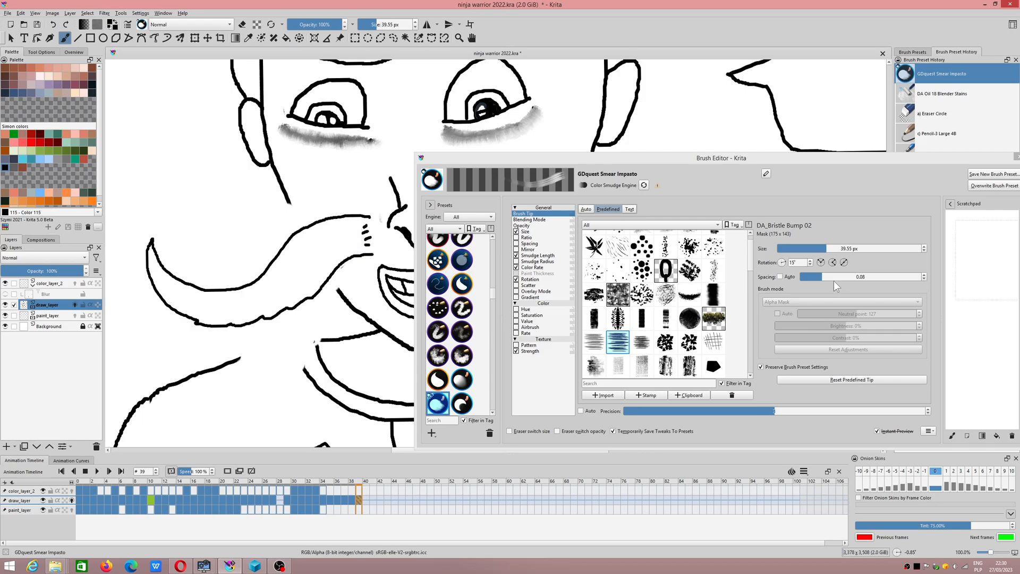
{"action": "left_click_drag", "start_coordinate": [823, 276], "coordinate": [814, 276]}
{"action": "mouse_move", "coordinate": [311, 262]}
{"action": "left_mouse_down"}
{"action": "mouse_move", "coordinate": [355, 238]}
{"action": "mouse_move", "coordinate": [295, 252]}
{"action": "left_mouse_up"}
{"action": "key", "text": "ctrl+z"}
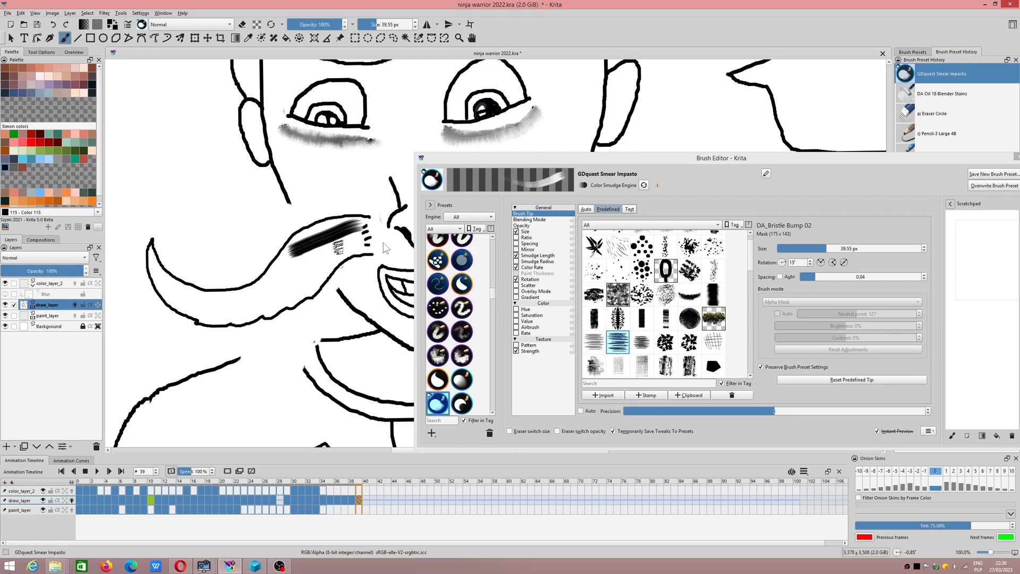
{"action": "key", "text": "ctrl+z"}
- Try the DA_Bristle Bump 01 brush tip on the moustache, including a 195° rotation, and undo the test strokes
{"action": "left_click", "coordinate": [598, 345]}
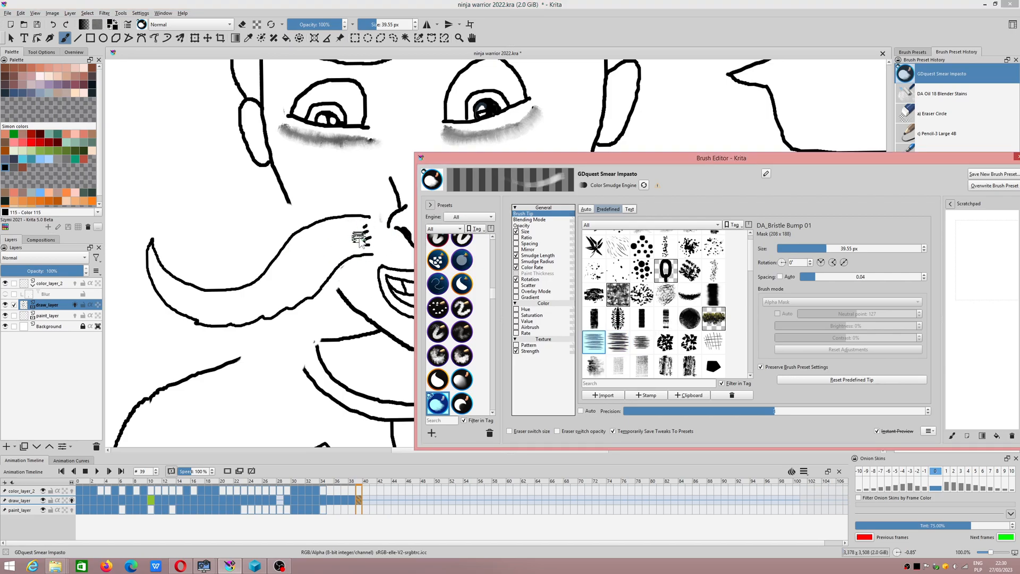
{"action": "left_click_drag", "start_coordinate": [358, 239], "coordinate": [304, 263]}
{"action": "key", "text": "ctrl+z"}
{"action": "left_click", "coordinate": [781, 263]}
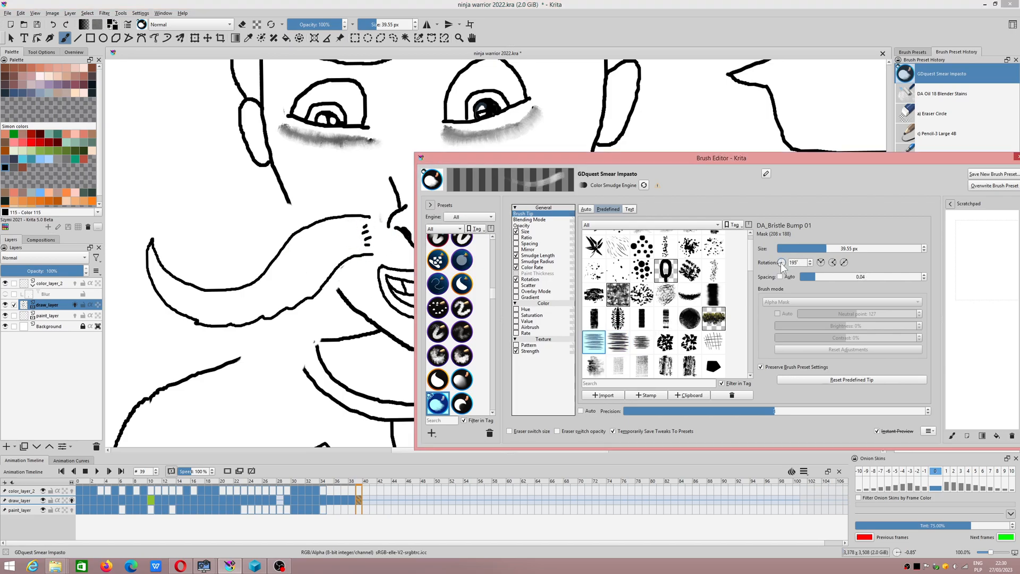
{"action": "left_click_drag", "start_coordinate": [343, 236], "coordinate": [314, 276]}
{"action": "key", "text": "ctrl+z"}
{"action": "key", "text": "ctrl+z"}
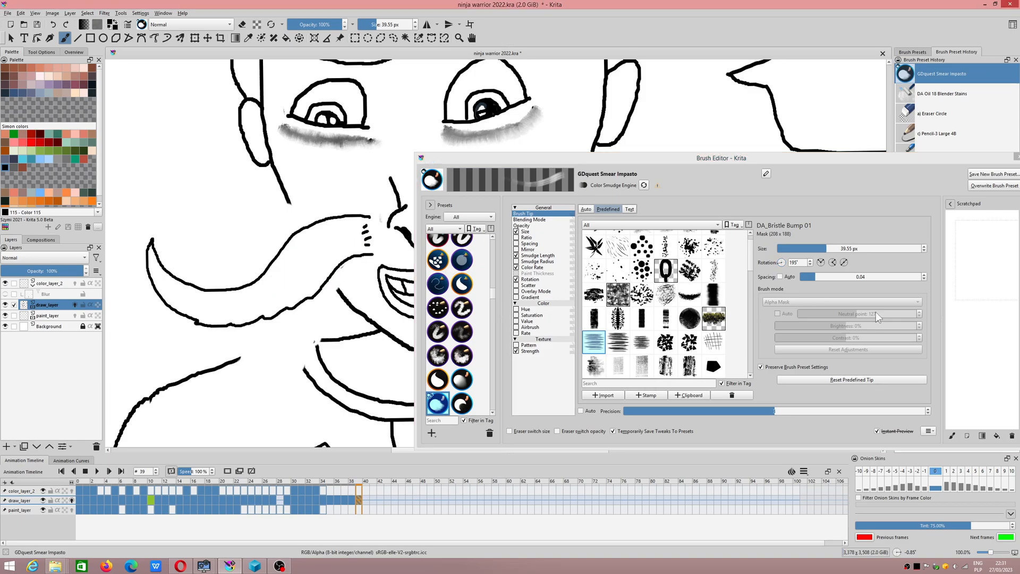
- Reduce the DA_Bristle Bump 01 tip's spacing to 0.02, try a stroke on the moustache, and undo it
{"action": "left_click", "coordinate": [806, 275]}
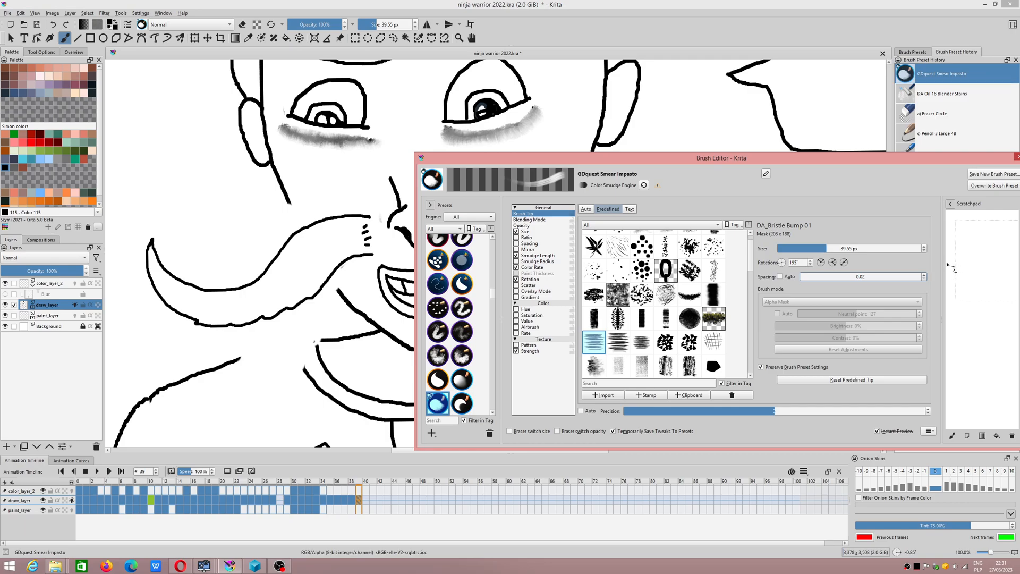
{"action": "mouse_move", "coordinate": [311, 239]}
{"action": "left_mouse_down"}
{"action": "mouse_move", "coordinate": [342, 231]}
{"action": "mouse_move", "coordinate": [358, 232]}
{"action": "mouse_move", "coordinate": [342, 248]}
{"action": "mouse_move", "coordinate": [361, 239]}
{"action": "left_mouse_up"}
{"action": "key", "text": "ctrl+z"}
{"action": "key", "text": "ctrl+z"}
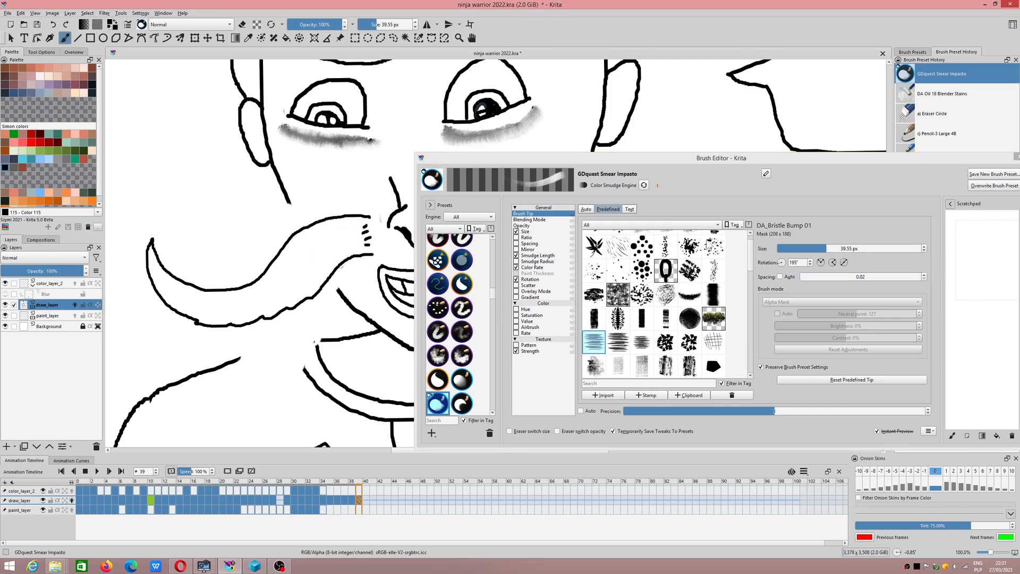
- Switch the brush tip back to DA_Bristle Bump 02, test strokes including one at 0.15 spacing, and undo them
{"action": "left_click", "coordinate": [617, 343]}
{"action": "left_click_drag", "start_coordinate": [353, 242], "coordinate": [292, 275]}
{"action": "key", "text": "ctrl+z"}
{"action": "left_click_drag", "start_coordinate": [814, 276], "coordinate": [827, 275]}
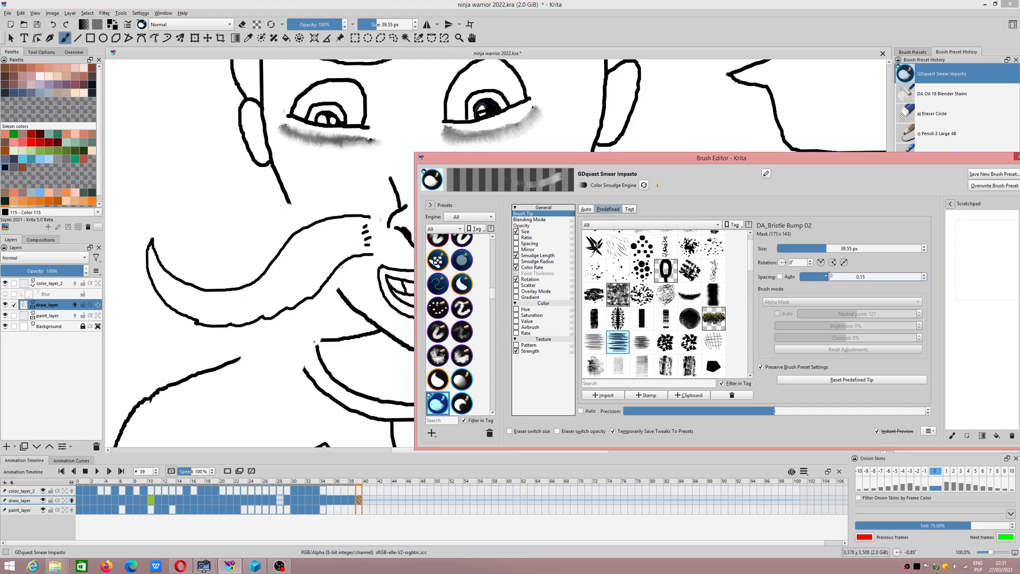
{"action": "left_click_drag", "start_coordinate": [336, 242], "coordinate": [268, 293]}
{"action": "key", "text": "ctrl+z"}
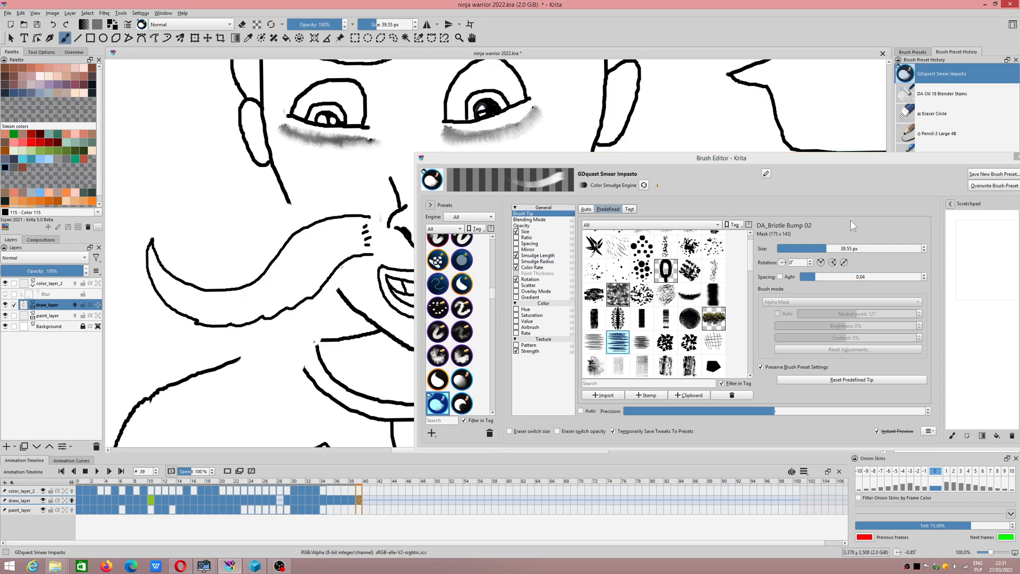
- Set the brush tip rotation to 30°, test a stroke on the moustache's left half, and undo it
{"action": "left_click", "coordinate": [786, 264]}
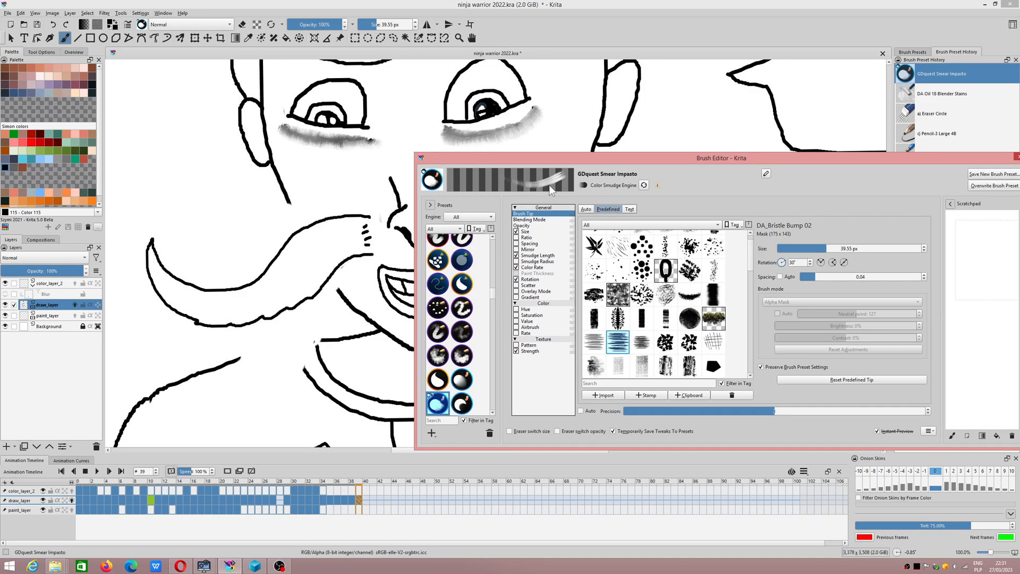
{"action": "left_click_drag", "start_coordinate": [297, 266], "coordinate": [368, 226]}
{"action": "key", "text": "ctrl+z"}
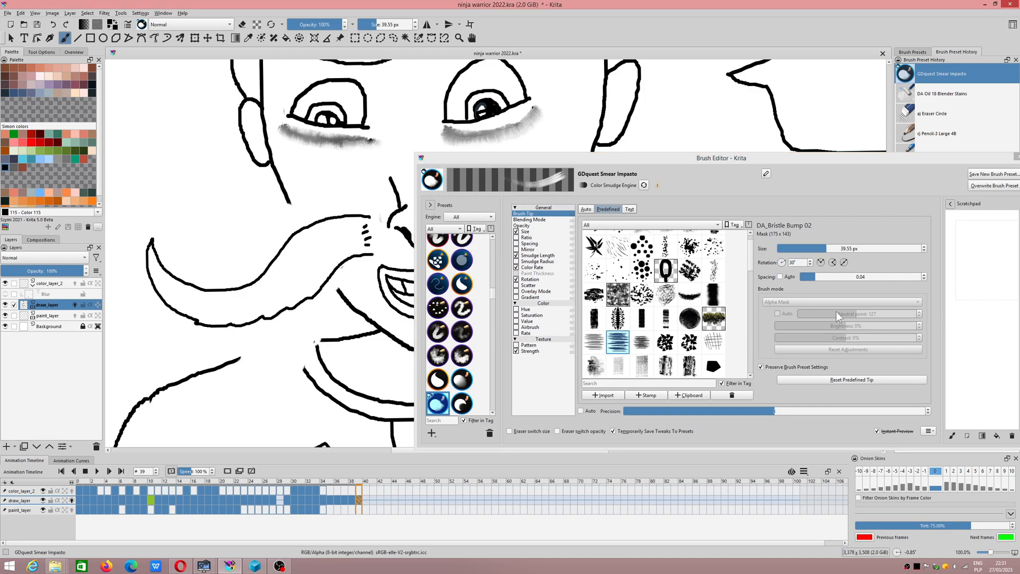
- Try dense strokes on the moustache's left half with the spacing reduced to 0.02, and undo them
{"action": "left_click_drag", "start_coordinate": [817, 278], "coordinate": [807, 277]}
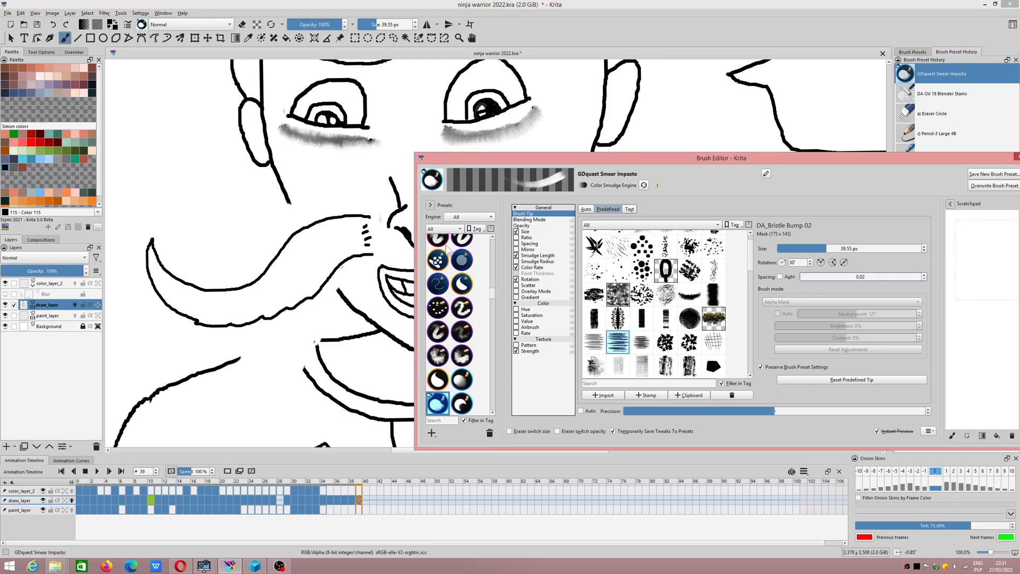
{"action": "left_click_drag", "start_coordinate": [302, 265], "coordinate": [372, 241]}
{"action": "key", "text": "ctrl+z"}
{"action": "left_click_drag", "start_coordinate": [289, 266], "coordinate": [356, 226]}
{"action": "scroll", "coordinate": [317, 258], "scroll_direction": "up", "scroll_amount": 2}
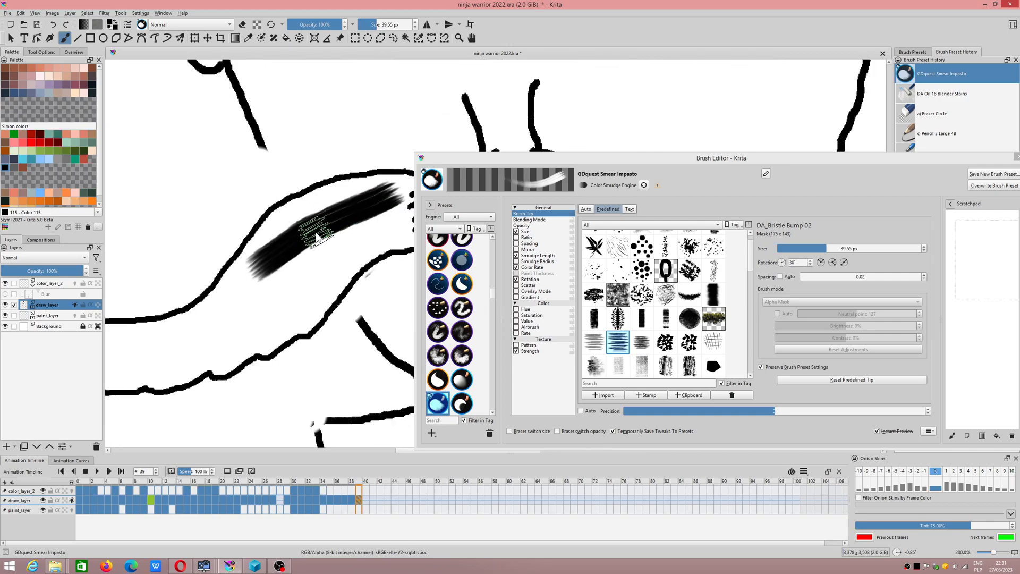
{"action": "key", "text": "ctrl+z"}
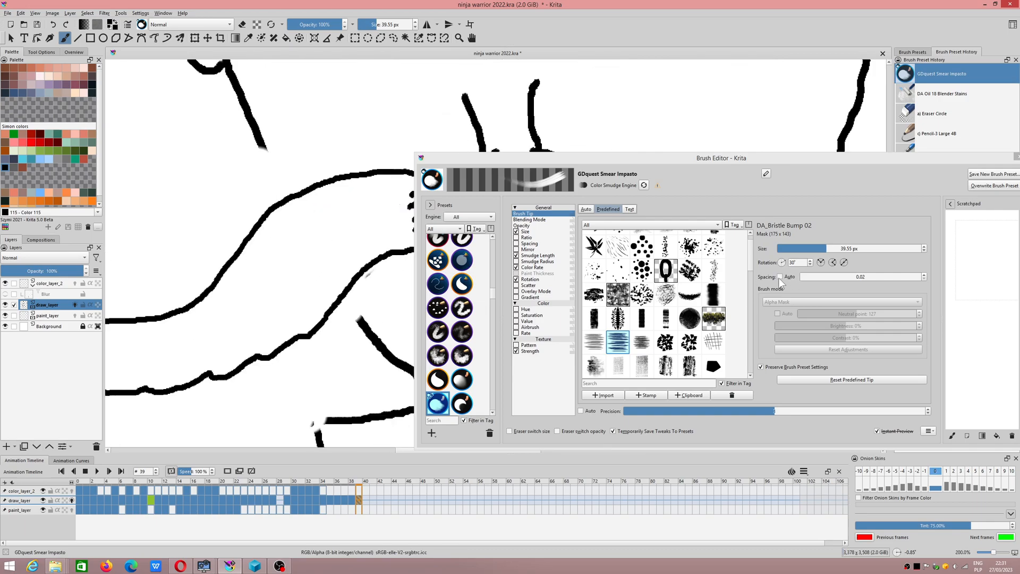
- Enable automatic brush spacing at 1.00 and paint a grey hair-textured stroke inside the moustache's left half
{"action": "left_click", "coordinate": [779, 277]}
{"action": "mouse_move", "coordinate": [385, 194]}
{"action": "left_mouse_down"}
{"action": "mouse_move", "coordinate": [286, 263]}
{"action": "mouse_move", "coordinate": [268, 295]}
{"action": "left_mouse_up"}
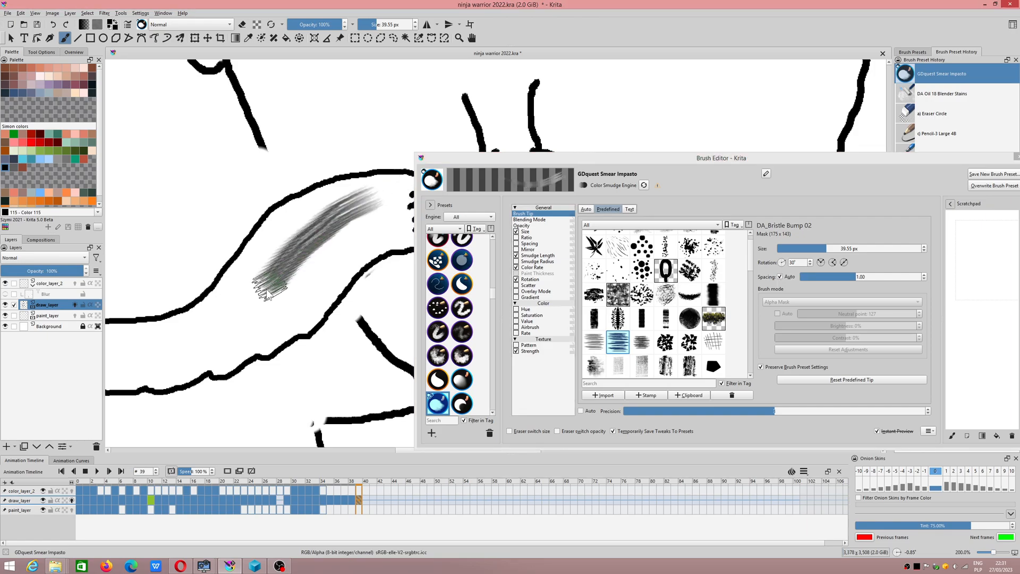
{"action": "key", "text": "minus"}
- Try darker strokes beside the grey hair texture with the automatic spacing at 0.35, and undo them
{"action": "left_click", "coordinate": [838, 277]}
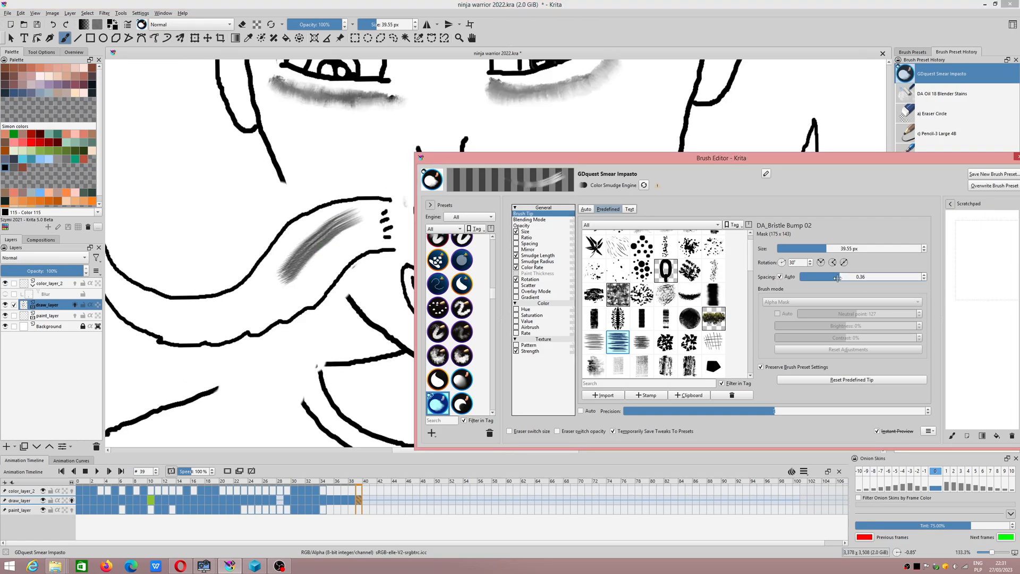
{"action": "mouse_move", "coordinate": [365, 225]}
{"action": "left_mouse_down"}
{"action": "mouse_move", "coordinate": [299, 285]}
{"action": "mouse_move", "coordinate": [367, 210]}
{"action": "left_mouse_up"}
{"action": "scroll", "coordinate": [320, 280], "scroll_direction": "up", "scroll_amount": 2}
{"action": "key", "text": "ctrl+z"}
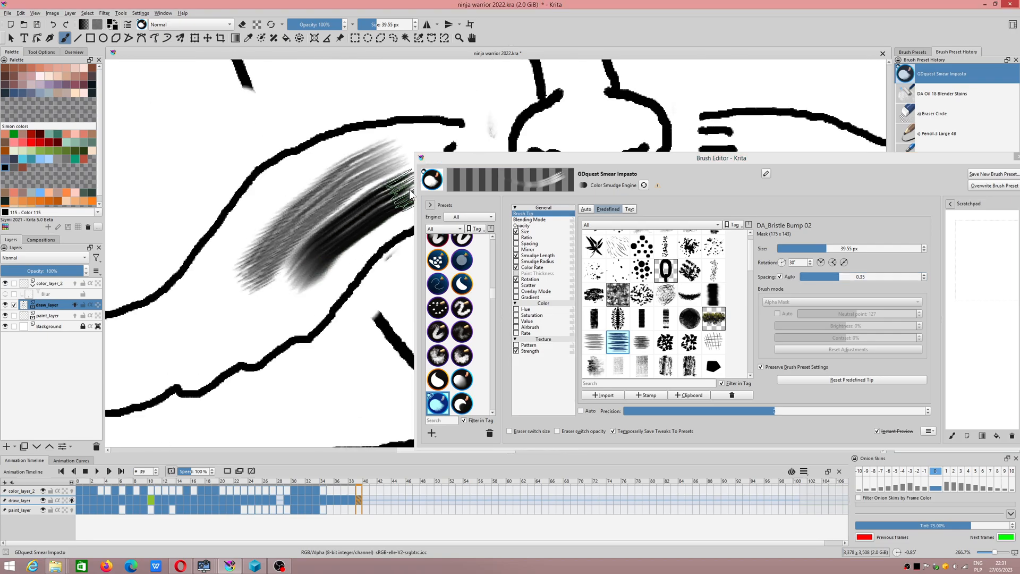
{"action": "scroll", "coordinate": [351, 224], "scroll_direction": "down", "scroll_amount": 3}
{"action": "key", "text": "ctrl+z"}
{"action": "scroll", "coordinate": [331, 238], "scroll_direction": "up", "scroll_amount": 1}
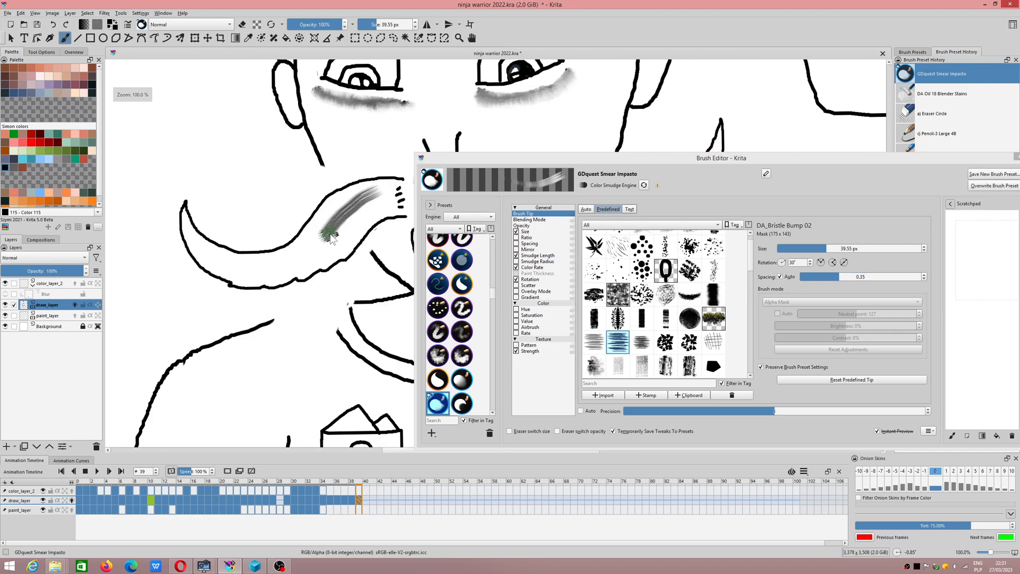
- Lower the automatic spacing to 0.06, try strokes across the moustache's left half, and undo them
{"action": "left_click", "coordinate": [816, 276]}
{"action": "scroll", "coordinate": [361, 248], "scroll_direction": "up", "scroll_amount": 3}
{"action": "scroll", "coordinate": [361, 244], "scroll_direction": "down", "scroll_amount": 1}
{"action": "mouse_move", "coordinate": [361, 244]}
{"action": "left_mouse_down"}
{"action": "mouse_move", "coordinate": [237, 244]}
{"action": "mouse_move", "coordinate": [269, 215]}
{"action": "mouse_move", "coordinate": [323, 197]}
{"action": "mouse_move", "coordinate": [214, 286]}
{"action": "mouse_move", "coordinate": [228, 267]}
{"action": "left_mouse_up"}
{"action": "key", "text": "ctrl+z"}
{"action": "key", "text": "ctrl+z"}
{"action": "left_click_drag", "start_coordinate": [296, 207], "coordinate": [205, 279]}
{"action": "key", "text": "ctrl+z"}
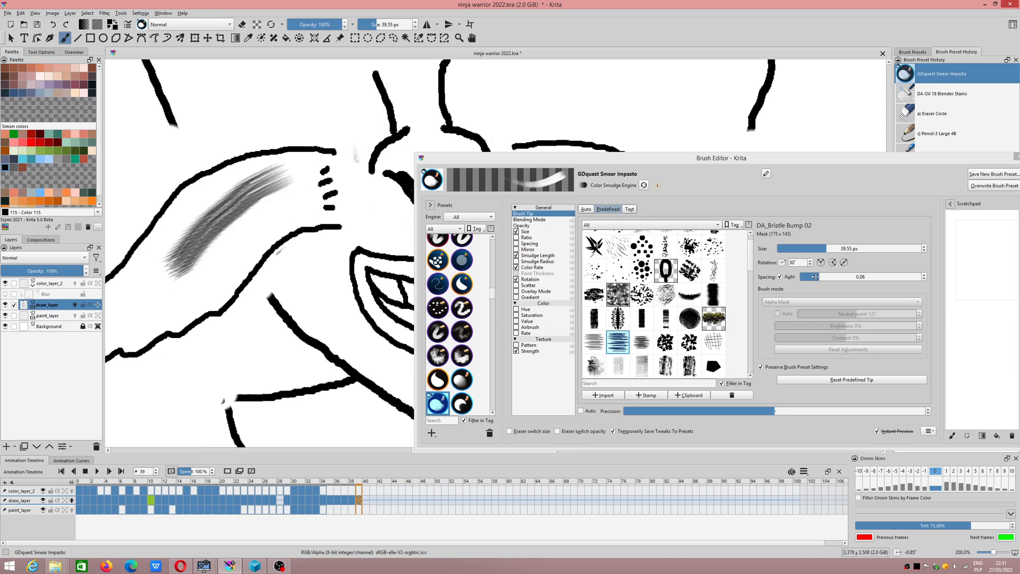
- Compare test strokes at a lower spacing and at 0.32 on the moustache's left half, undoing each
{"action": "left_click_drag", "start_coordinate": [814, 276], "coordinate": [801, 277]}
{"action": "left_click_drag", "start_coordinate": [286, 194], "coordinate": [211, 276]}
{"action": "key", "text": "ctrl+z"}
{"action": "left_click_drag", "start_coordinate": [818, 275], "coordinate": [838, 276]}
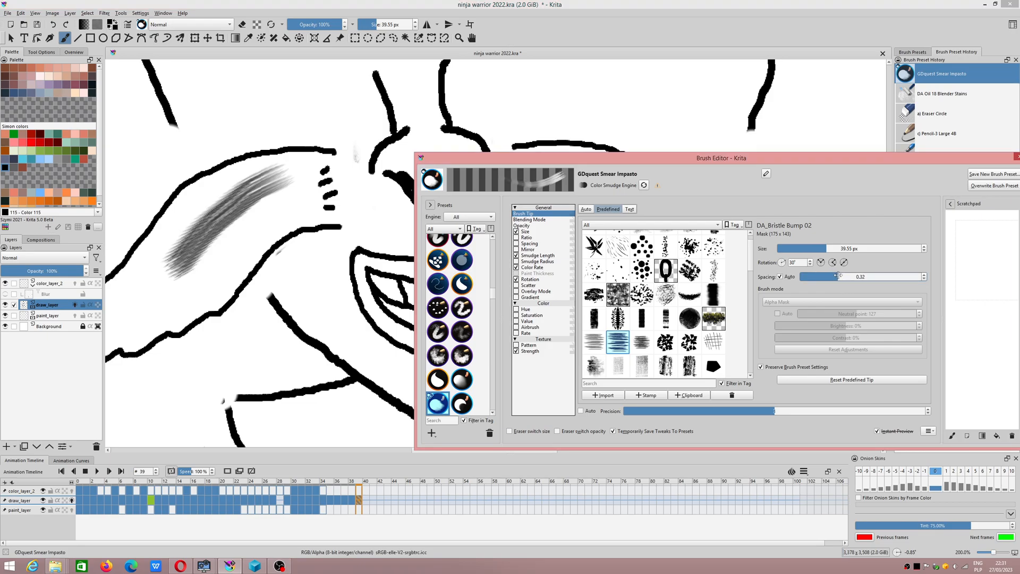
{"action": "left_click_drag", "start_coordinate": [295, 197], "coordinate": [192, 289]}
{"action": "key", "text": "ctrl+z"}
- Raise the automatic spacing to about 1.10 and paint hair texture along the moustache's left half, from the nose toward the curl
{"action": "left_click_drag", "start_coordinate": [842, 276], "coordinate": [871, 275]}
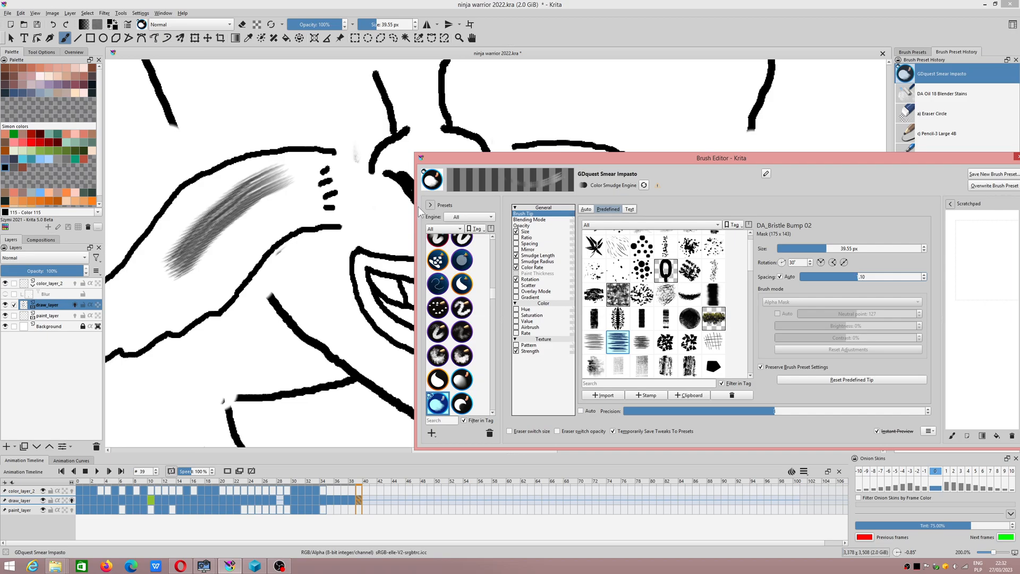
{"action": "mouse_move", "coordinate": [282, 199]}
{"action": "left_mouse_down"}
{"action": "mouse_move", "coordinate": [196, 284]}
{"action": "mouse_move", "coordinate": [220, 244]}
{"action": "mouse_move", "coordinate": [302, 212]}
{"action": "mouse_move", "coordinate": [166, 249]}
{"action": "mouse_move", "coordinate": [210, 196]}
{"action": "mouse_move", "coordinate": [280, 168]}
{"action": "mouse_move", "coordinate": [251, 196]}
{"action": "mouse_move", "coordinate": [212, 274]}
{"action": "mouse_move", "coordinate": [328, 209]}
{"action": "left_mouse_up"}
{"action": "scroll", "coordinate": [308, 218], "scroll_direction": "down", "scroll_amount": 2}
{"action": "mouse_move", "coordinate": [269, 226]}
{"action": "left_mouse_down"}
{"action": "mouse_move", "coordinate": [329, 217]}
{"action": "mouse_move", "coordinate": [322, 226]}
{"action": "mouse_move", "coordinate": [338, 237]}
{"action": "mouse_move", "coordinate": [241, 273]}
{"action": "mouse_move", "coordinate": [281, 271]}
{"action": "mouse_move", "coordinate": [295, 258]}
{"action": "mouse_move", "coordinate": [241, 282]}
{"action": "mouse_move", "coordinate": [317, 250]}
{"action": "mouse_move", "coordinate": [255, 288]}
{"action": "mouse_move", "coordinate": [305, 277]}
{"action": "mouse_move", "coordinate": [310, 266]}
{"action": "mouse_move", "coordinate": [249, 298]}
{"action": "left_mouse_up"}
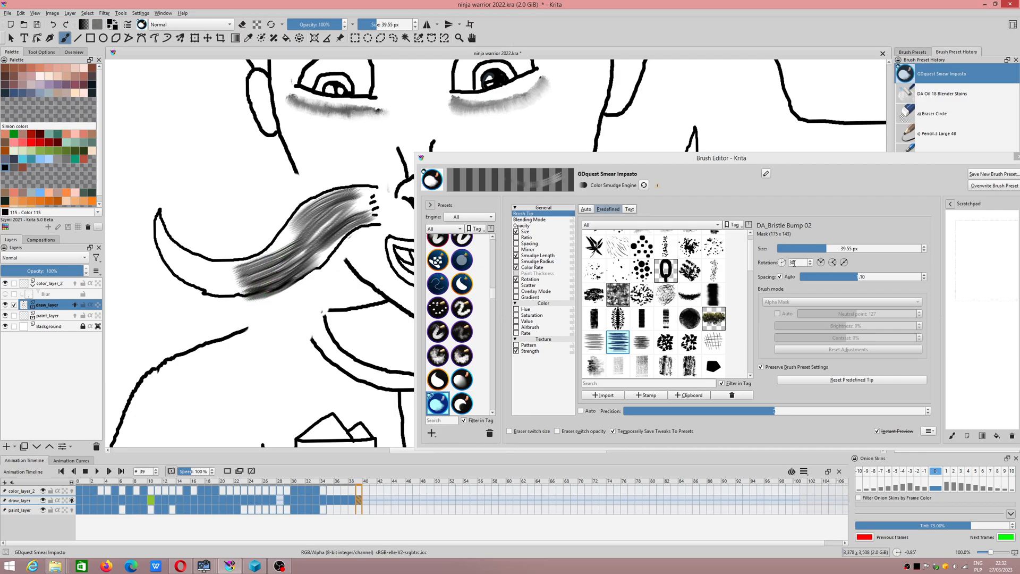
- Set the brush tip rotation to 45° and paint darker hair texture along the upper part of the moustache's left half
{"action": "left_click", "coordinate": [785, 262]}
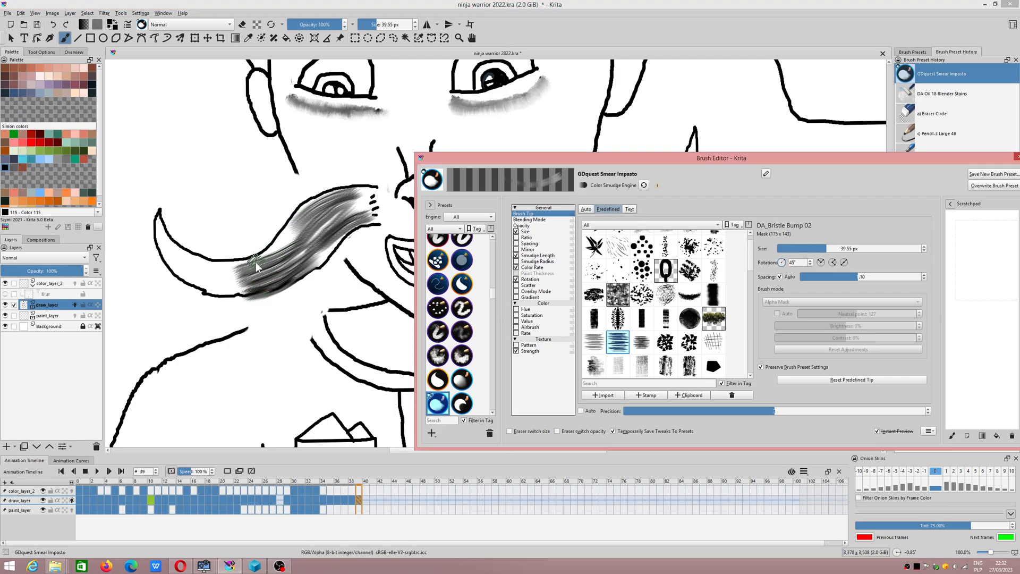
{"action": "left_click_drag", "start_coordinate": [256, 262], "coordinate": [295, 225]}
{"action": "mouse_move", "coordinate": [367, 196]}
{"action": "left_mouse_down"}
{"action": "mouse_move", "coordinate": [347, 218]}
{"action": "mouse_move", "coordinate": [363, 217]}
{"action": "mouse_move", "coordinate": [297, 211]}
{"action": "left_mouse_up"}
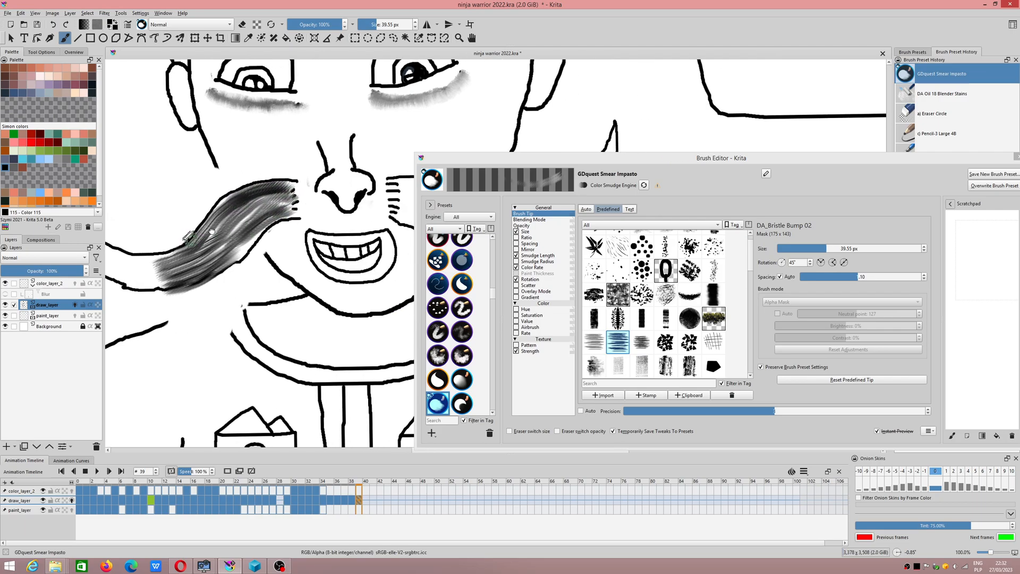
{"action": "left_click_drag", "start_coordinate": [197, 239], "coordinate": [324, 214]}
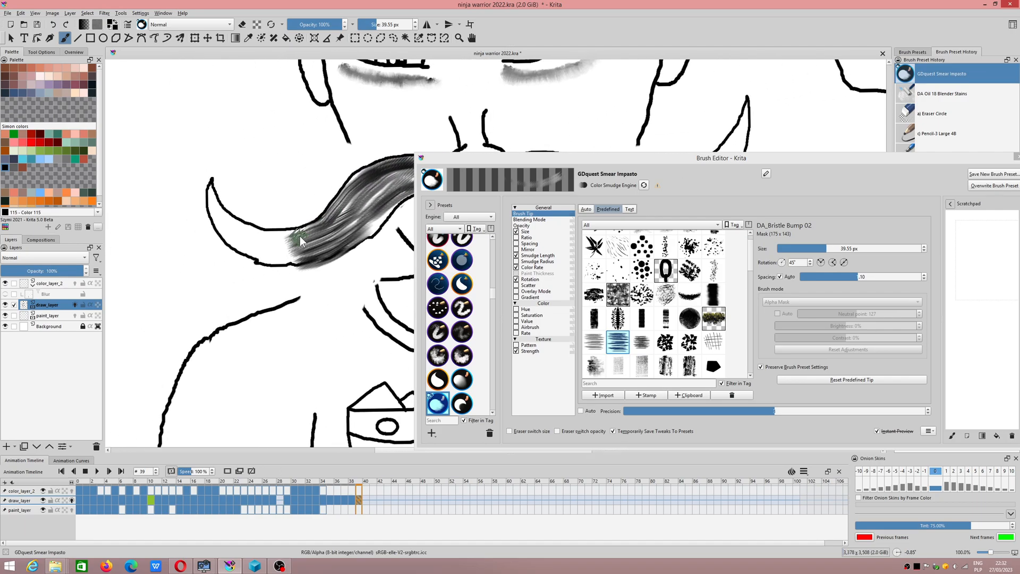
- Try strokes toward the left curl with the tip rotation at 315°, then with the spacing lowered to 0.35, undoing each
{"action": "left_click", "coordinate": [832, 263]}
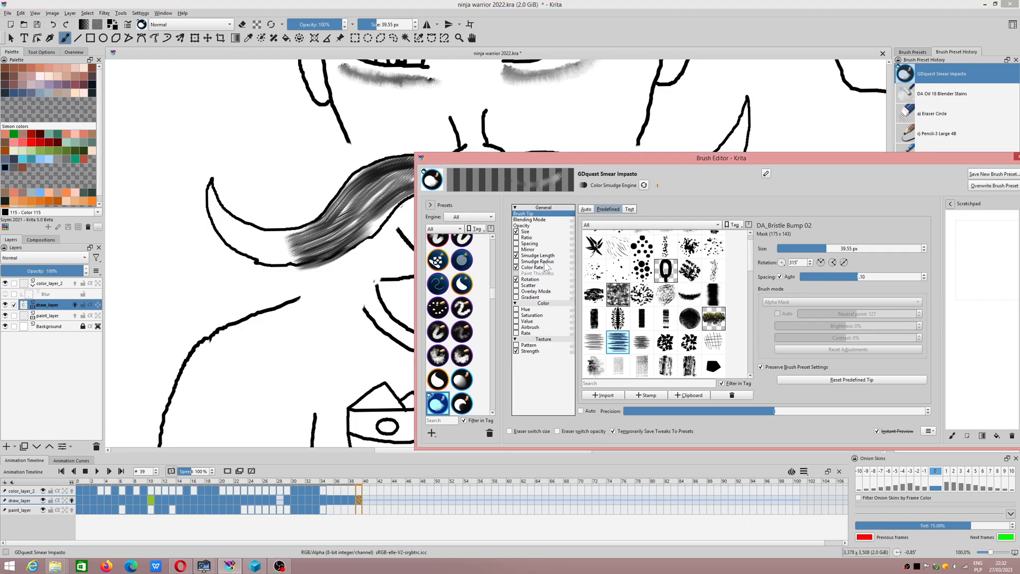
{"action": "mouse_move", "coordinate": [299, 246]}
{"action": "left_mouse_down"}
{"action": "mouse_move", "coordinate": [246, 237]}
{"action": "mouse_move", "coordinate": [254, 244]}
{"action": "left_mouse_up"}
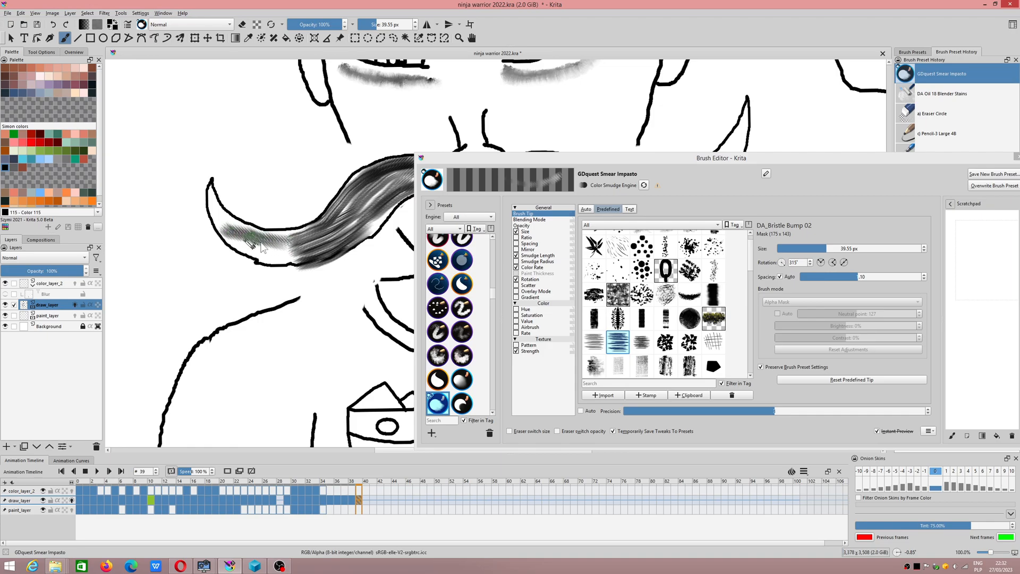
{"action": "key", "text": "ctrl+z"}
{"action": "left_click_drag", "start_coordinate": [855, 277], "coordinate": [836, 278]}
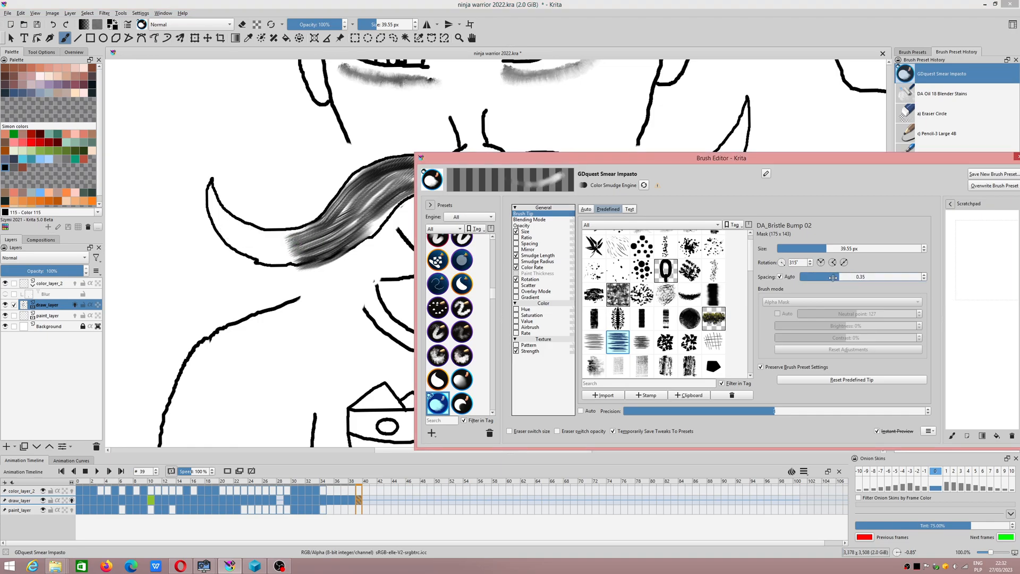
{"action": "left_click_drag", "start_coordinate": [280, 252], "coordinate": [219, 239]}
{"action": "key", "text": "ctrl+z"}
- Set the tip rotation to 195° and the automatic spacing to 0.87, and paint hair texture through the left curl to its tip
{"action": "left_click_drag", "start_coordinate": [842, 277], "coordinate": [864, 277]}
{"action": "left_click", "coordinate": [780, 264]}
{"action": "mouse_move", "coordinate": [297, 238]}
{"action": "left_mouse_down"}
{"action": "mouse_move", "coordinate": [253, 237]}
{"action": "mouse_move", "coordinate": [298, 255]}
{"action": "mouse_move", "coordinate": [248, 246]}
{"action": "left_mouse_up"}
{"action": "scroll", "coordinate": [266, 251], "scroll_direction": "up", "scroll_amount": 2}
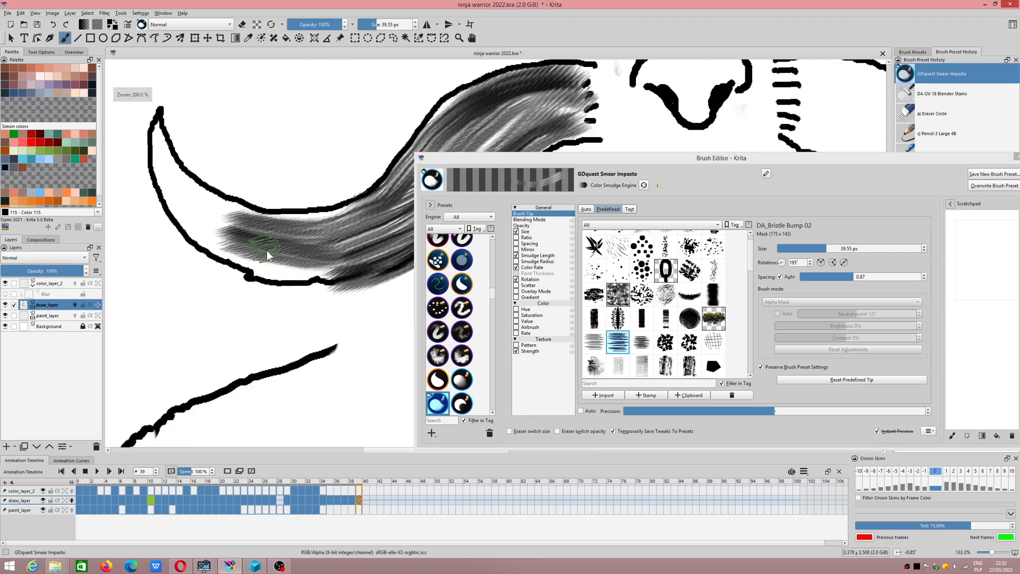
{"action": "mouse_move", "coordinate": [324, 275]}
{"action": "left_mouse_down"}
{"action": "mouse_move", "coordinate": [248, 263]}
{"action": "mouse_move", "coordinate": [241, 247]}
{"action": "left_mouse_up"}
{"action": "mouse_move", "coordinate": [303, 221]}
{"action": "left_mouse_down"}
{"action": "mouse_move", "coordinate": [234, 213]}
{"action": "mouse_move", "coordinate": [164, 179]}
{"action": "left_mouse_up"}
{"action": "left_click_drag", "start_coordinate": [231, 231], "coordinate": [166, 188]}
{"action": "mouse_move", "coordinate": [237, 257]}
{"action": "left_mouse_down"}
{"action": "mouse_move", "coordinate": [187, 226]}
{"action": "mouse_move", "coordinate": [152, 169]}
{"action": "mouse_move", "coordinate": [179, 183]}
{"action": "mouse_move", "coordinate": [153, 113]}
{"action": "left_mouse_up"}
{"action": "scroll", "coordinate": [203, 217], "scroll_direction": "down", "scroll_amount": 4}
- Set the tip rotation to 180° and paint hair texture on the moustache's right half beside the nose, varying the spacing between strokes
{"action": "left_click_drag", "start_coordinate": [264, 222], "coordinate": [145, 224]}
{"action": "scroll", "coordinate": [265, 191], "scroll_direction": "up", "scroll_amount": 3}
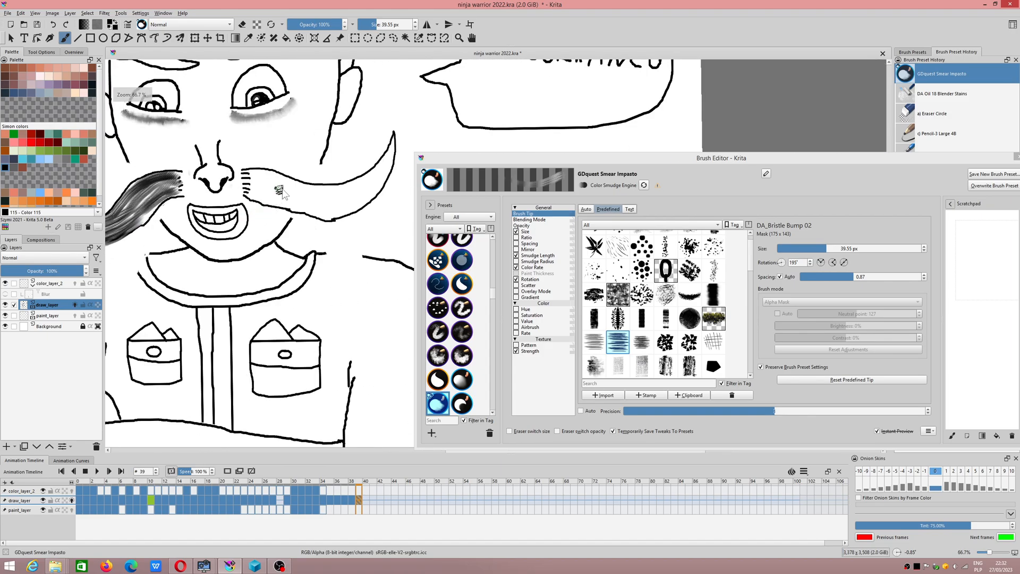
{"action": "left_click", "coordinate": [781, 263]}
{"action": "left_click_drag", "start_coordinate": [217, 186], "coordinate": [292, 222]}
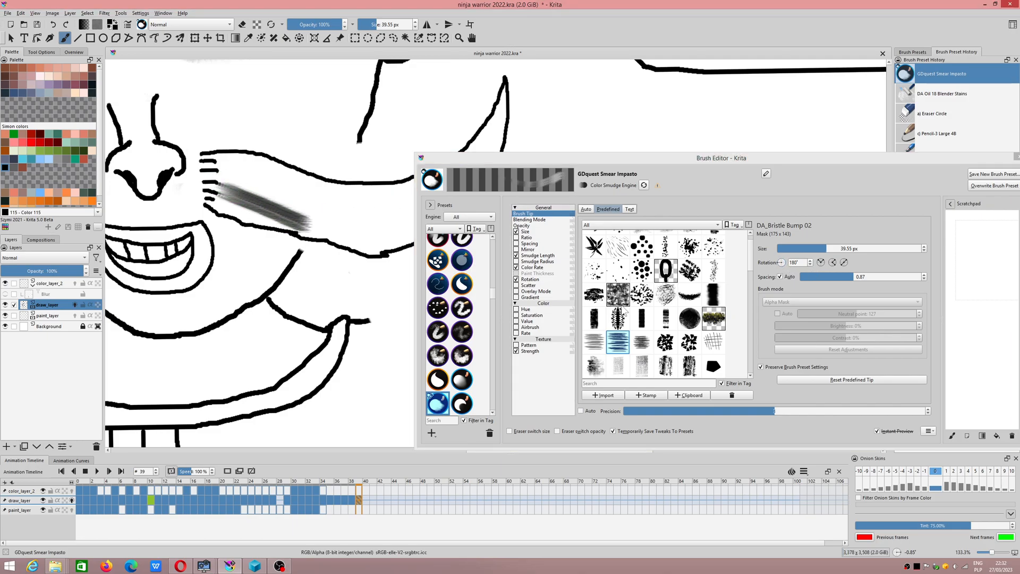
{"action": "left_click_drag", "start_coordinate": [861, 279], "coordinate": [878, 277]}
{"action": "left_click_drag", "start_coordinate": [218, 176], "coordinate": [302, 209]}
{"action": "left_click_drag", "start_coordinate": [878, 279], "coordinate": [853, 279]}
{"action": "mouse_move", "coordinate": [215, 171]}
{"action": "left_mouse_down"}
{"action": "mouse_move", "coordinate": [327, 203]}
{"action": "mouse_move", "coordinate": [233, 185]}
{"action": "mouse_move", "coordinate": [349, 222]}
{"action": "left_mouse_up"}
- Raise the spacing to 2.06, switch the brush tip to DA_Bristle Bump 03, and paint along the lower edge of the moustache's right half
{"action": "left_click", "coordinate": [870, 277]}
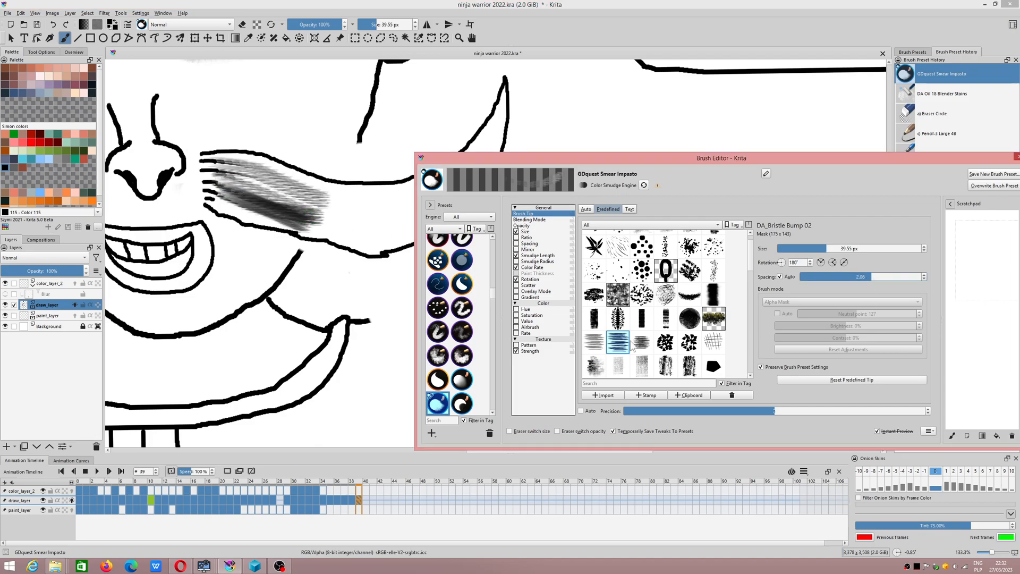
{"action": "mouse_move", "coordinate": [601, 346]}
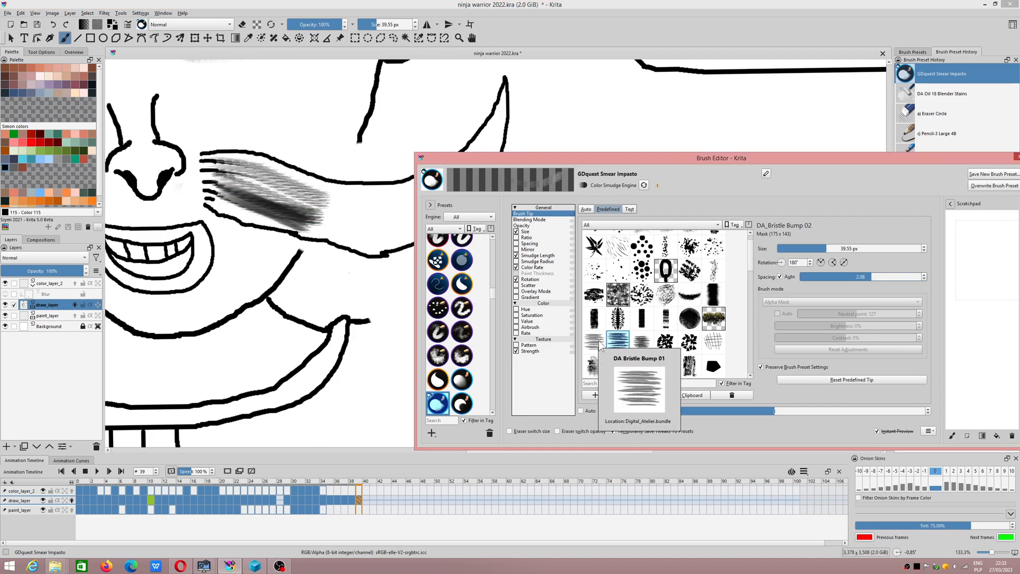
{"action": "left_click", "coordinate": [641, 342]}
{"action": "left_click_drag", "start_coordinate": [224, 202], "coordinate": [319, 233]}
{"action": "left_click_drag", "start_coordinate": [215, 201], "coordinate": [293, 228]}
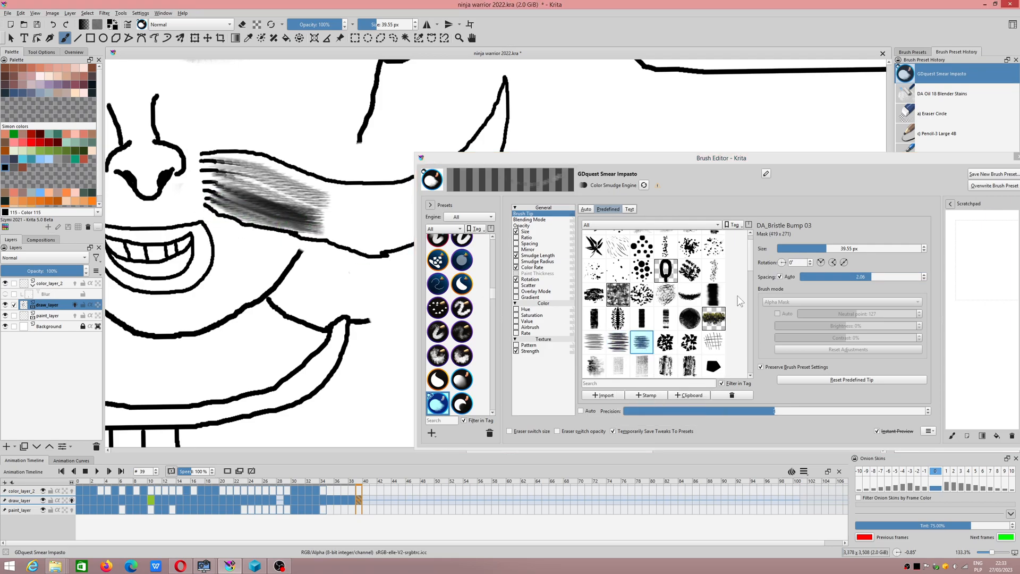
- Lower the spacing to about 1.10 and paint hair texture along the upper edge of the moustache's right half
{"action": "left_click_drag", "start_coordinate": [873, 277], "coordinate": [864, 275]}
{"action": "left_click_drag", "start_coordinate": [215, 160], "coordinate": [366, 205]}
{"action": "mouse_move", "coordinate": [263, 176]}
{"action": "left_mouse_down"}
{"action": "mouse_move", "coordinate": [367, 201]}
{"action": "mouse_move", "coordinate": [389, 191]}
{"action": "left_mouse_up"}
- Enlarge the brush to 63 px and extend the hair texture across the middle of the moustache's right half
{"action": "key", "text": "bracketright"}
{"action": "key", "text": "bracketright"}
{"action": "key", "text": "bracketright"}
{"action": "key", "text": "bracketright"}
{"action": "key", "text": "bracketright"}
{"action": "key", "text": "bracketright"}
{"action": "key", "text": "bracketright"}
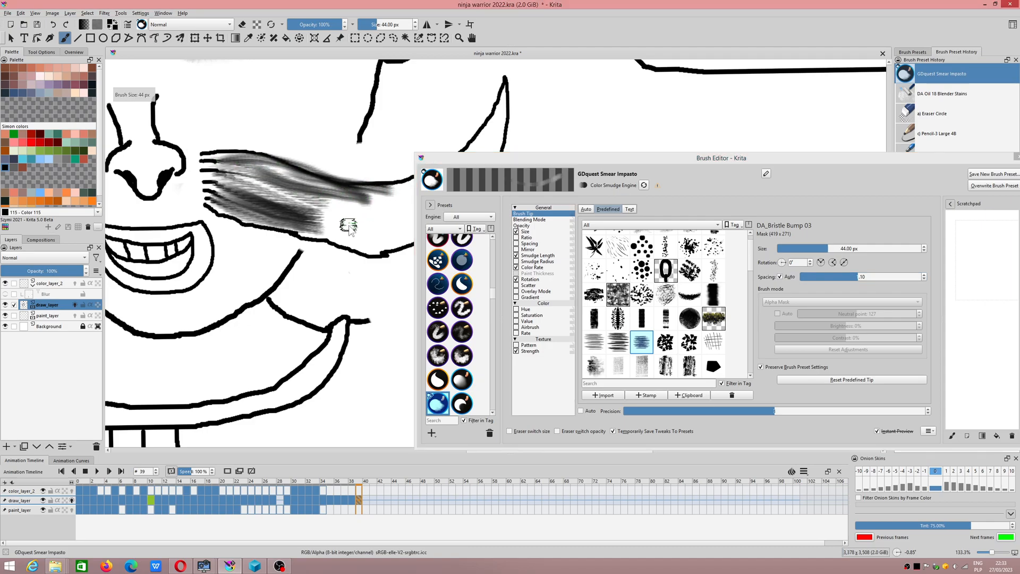
{"action": "left_click_drag", "start_coordinate": [296, 193], "coordinate": [378, 208]}
{"action": "mouse_move", "coordinate": [318, 218]}
{"action": "left_mouse_down"}
{"action": "mouse_move", "coordinate": [397, 223]}
{"action": "mouse_move", "coordinate": [360, 239]}
{"action": "mouse_move", "coordinate": [389, 240]}
{"action": "left_mouse_up"}
{"action": "scroll", "coordinate": [361, 239], "scroll_direction": "down", "scroll_amount": 3}
{"action": "scroll", "coordinate": [360, 244], "scroll_direction": "up", "scroll_amount": 1}
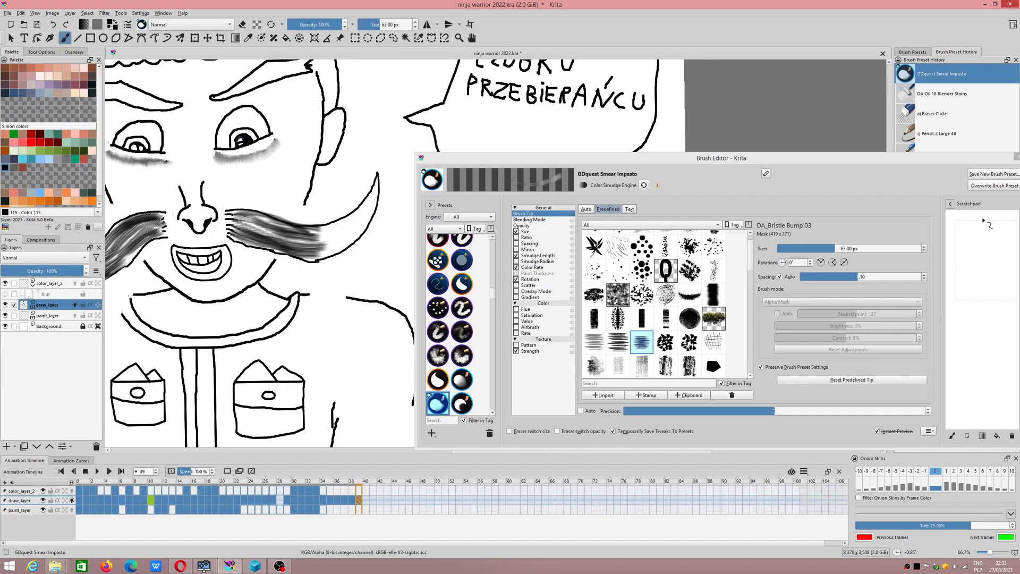
- Overwrite the GDquest Smear Impasto preset with the current brush settings and close the brush editor
{"action": "left_click", "coordinate": [984, 185]}
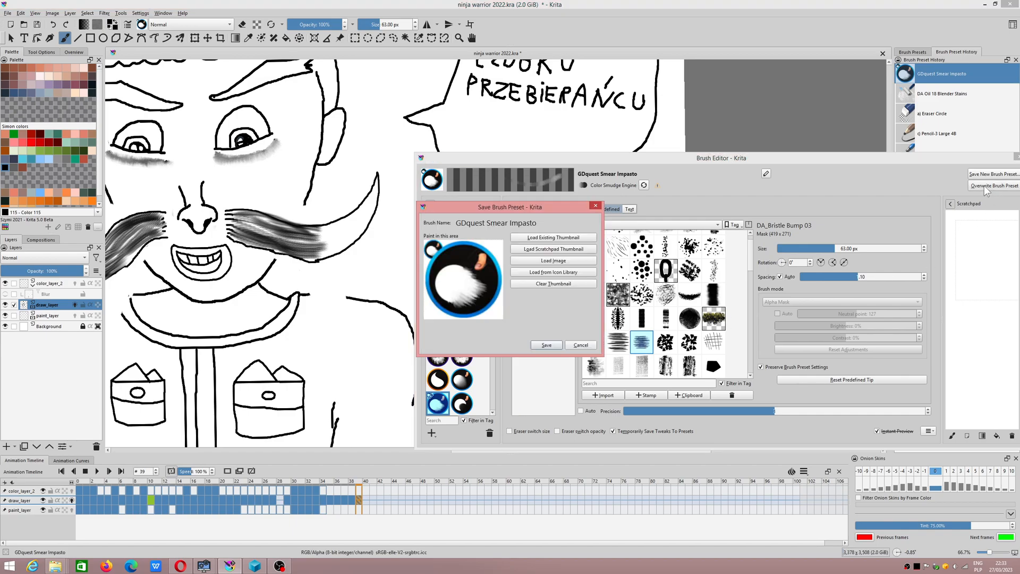
{"action": "left_click", "coordinate": [535, 346]}
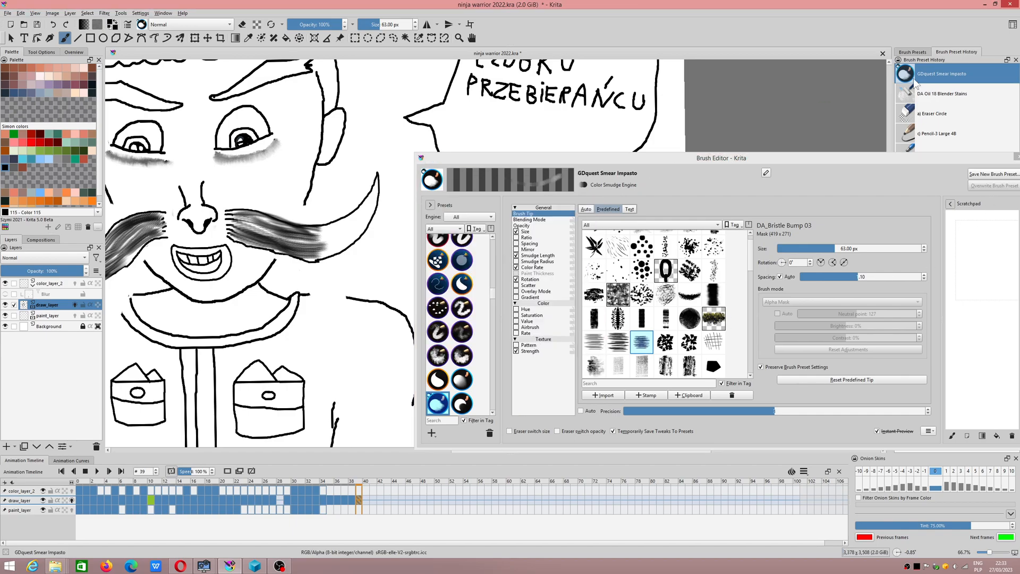
{"action": "left_click_drag", "start_coordinate": [980, 159], "coordinate": [783, 158]}
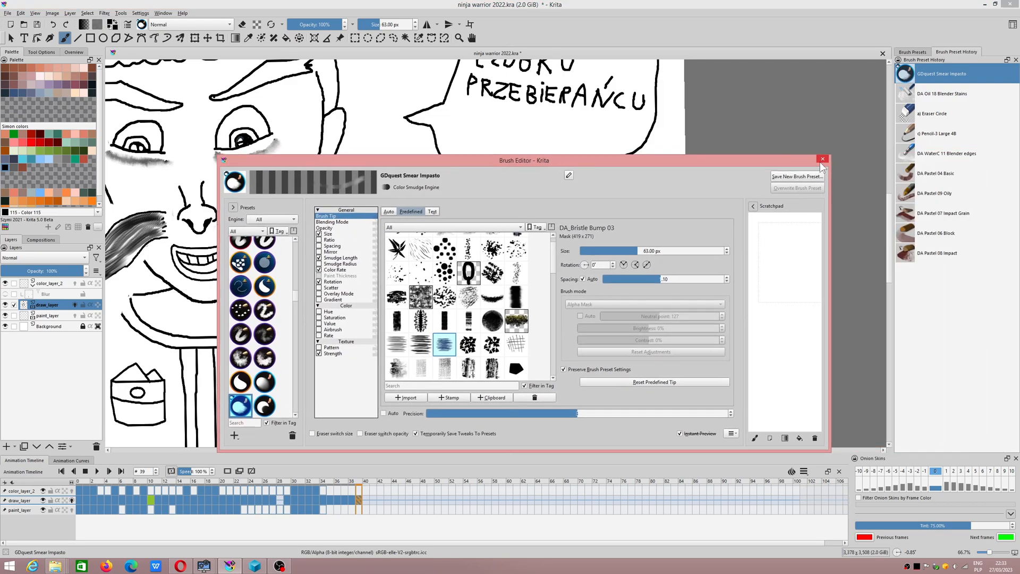
{"action": "left_click", "coordinate": [821, 158]}
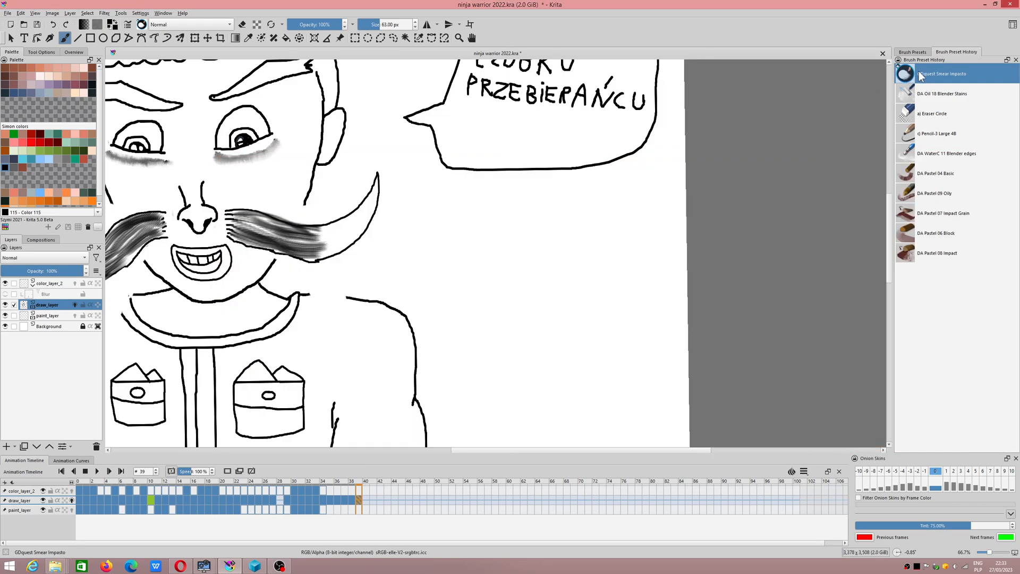
- Examine the brush preset history options and look through the full brush preset collection
{"action": "mouse_move", "coordinate": [512, 211]}
{"action": "left_mouse_down"}
{"action": "mouse_move", "coordinate": [629, 239]}
{"action": "mouse_move", "coordinate": [699, 241]}
{"action": "left_mouse_up"}
{"action": "left_click", "coordinate": [912, 52]}
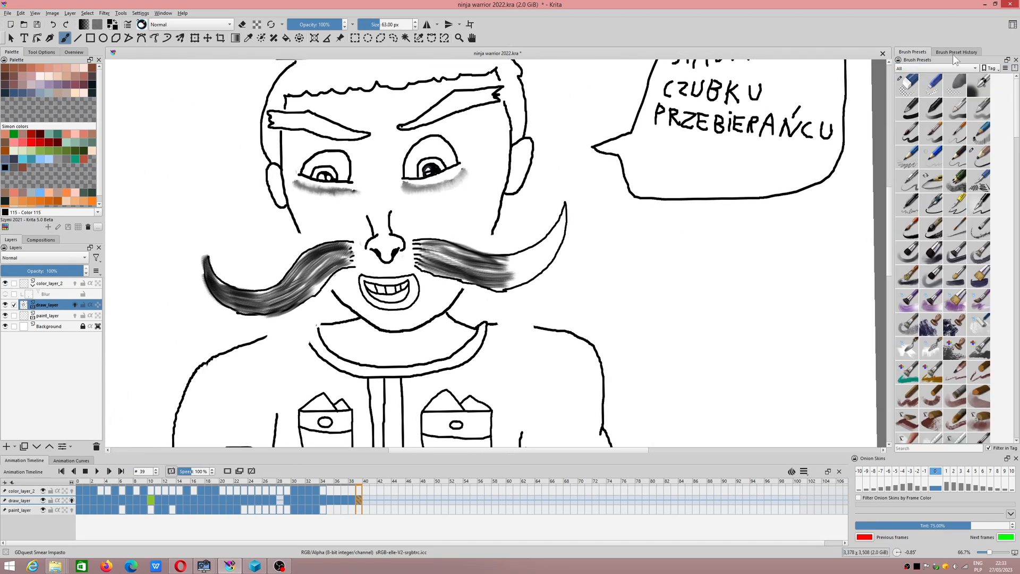
{"action": "left_click", "coordinate": [953, 55]}
{"action": "right_click", "coordinate": [906, 77]}
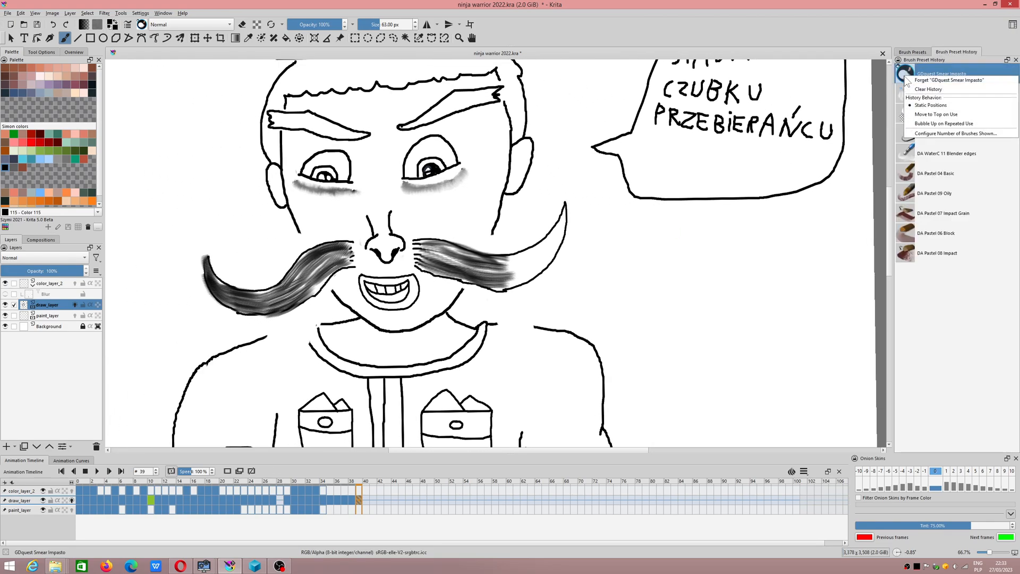
{"action": "left_click", "coordinate": [906, 53]}
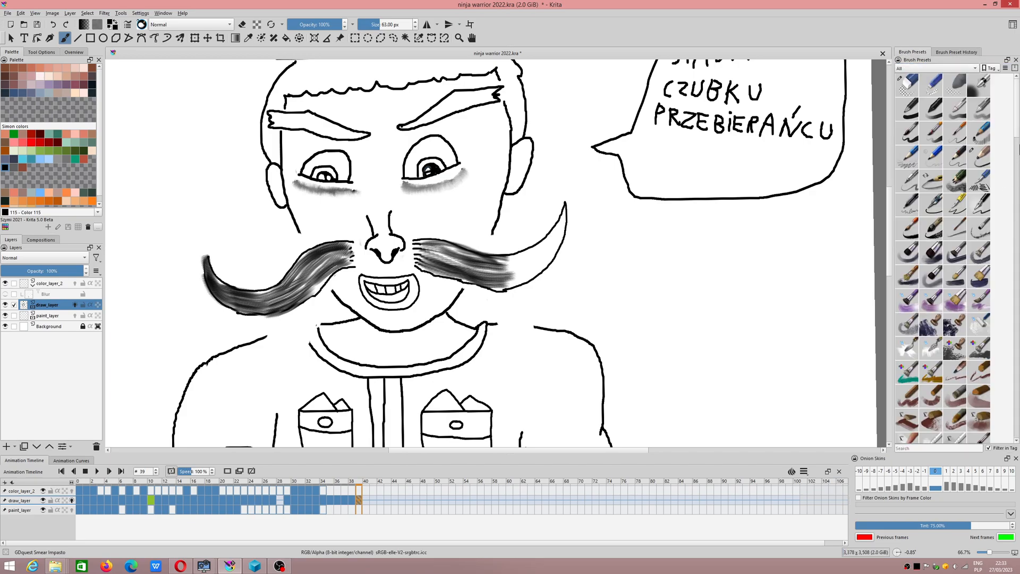
{"action": "mouse_move", "coordinate": [1016, 136]}
{"action": "left_mouse_down"}
{"action": "mouse_move", "coordinate": [1016, 334]}
{"action": "mouse_move", "coordinate": [1016, 241]}
{"action": "left_mouse_up"}
{"action": "scroll", "coordinate": [947, 265], "scroll_direction": "down", "scroll_amount": 3}
{"action": "scroll", "coordinate": [946, 261], "scroll_direction": "down", "scroll_amount": 10}
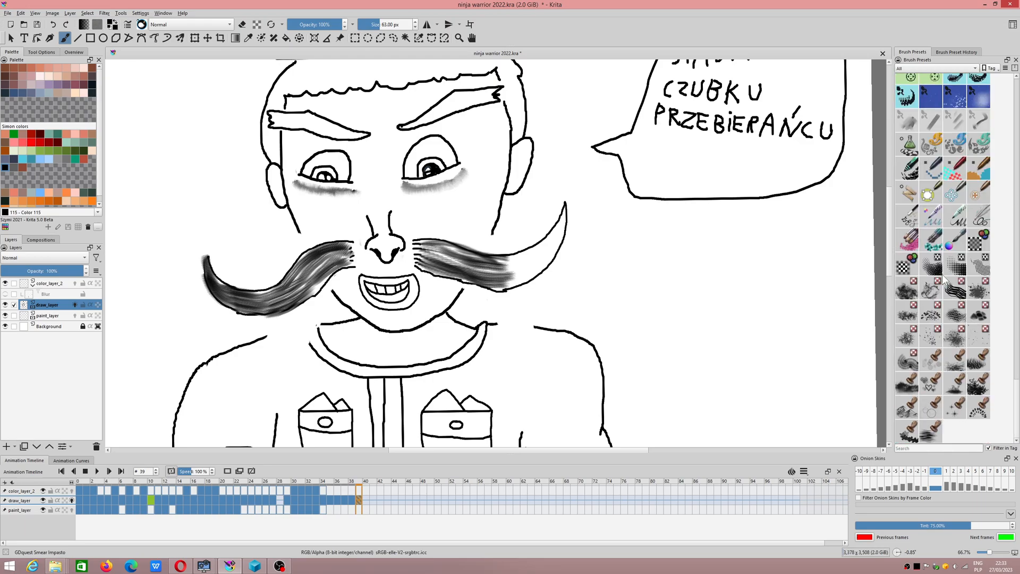
{"action": "scroll", "coordinate": [947, 306], "scroll_direction": "up", "scroll_amount": 5}
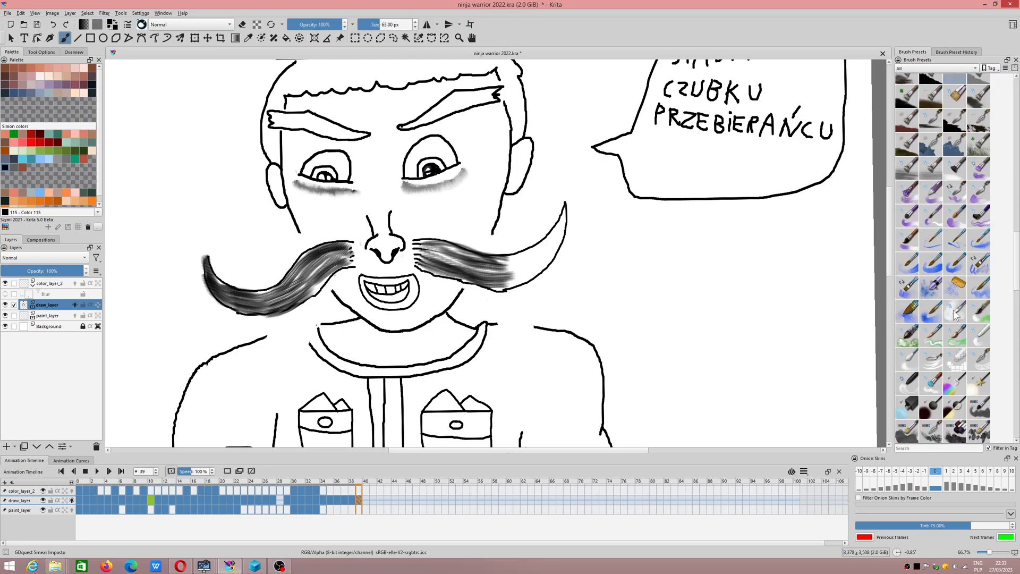
{"action": "scroll", "coordinate": [954, 260], "scroll_direction": "down", "scroll_amount": 5}
{"action": "scroll", "coordinate": [954, 260], "scroll_direction": "up", "scroll_amount": 10}
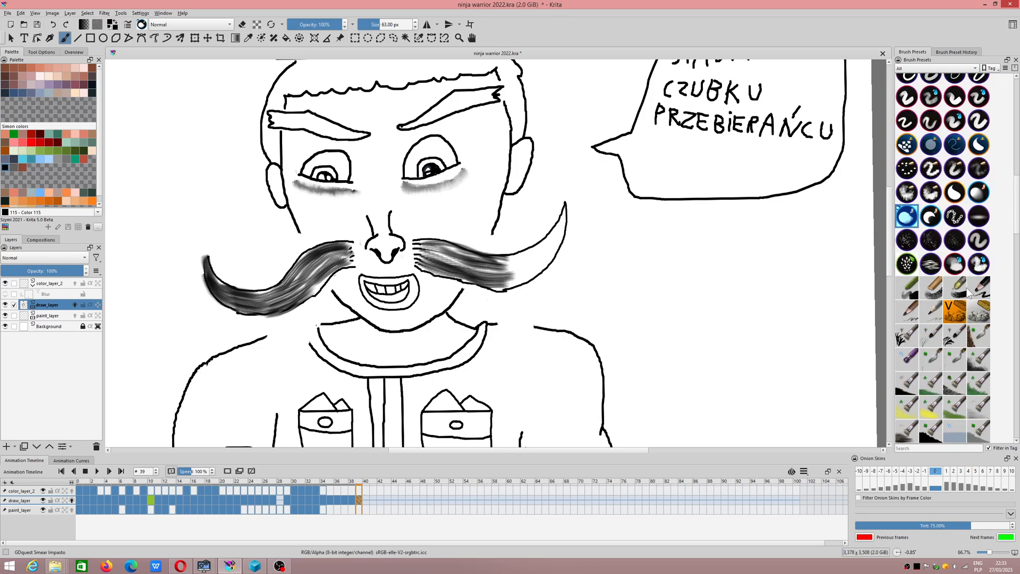
{"action": "left_click", "coordinate": [950, 53]}
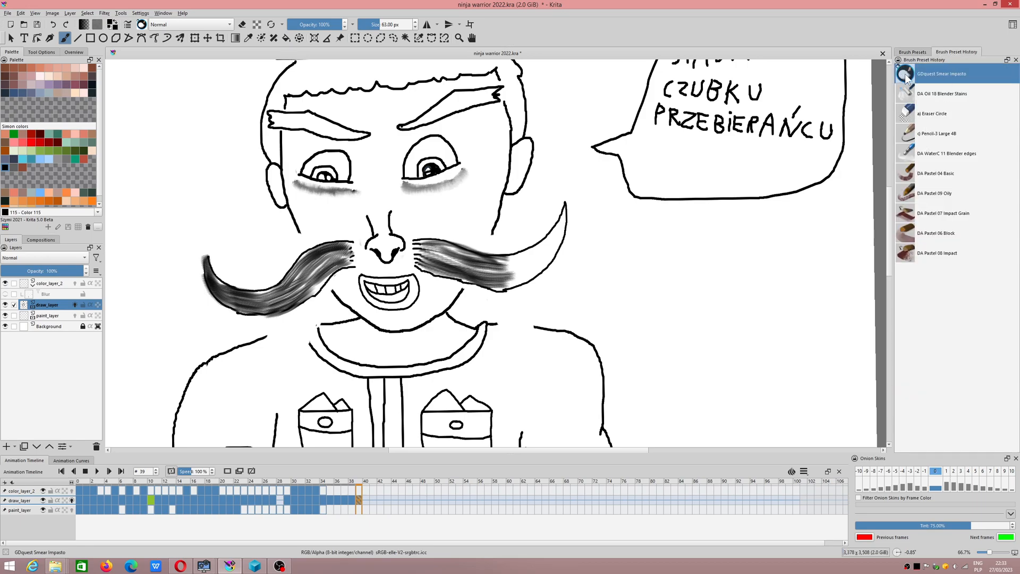
{"action": "left_click", "coordinate": [162, 15]}
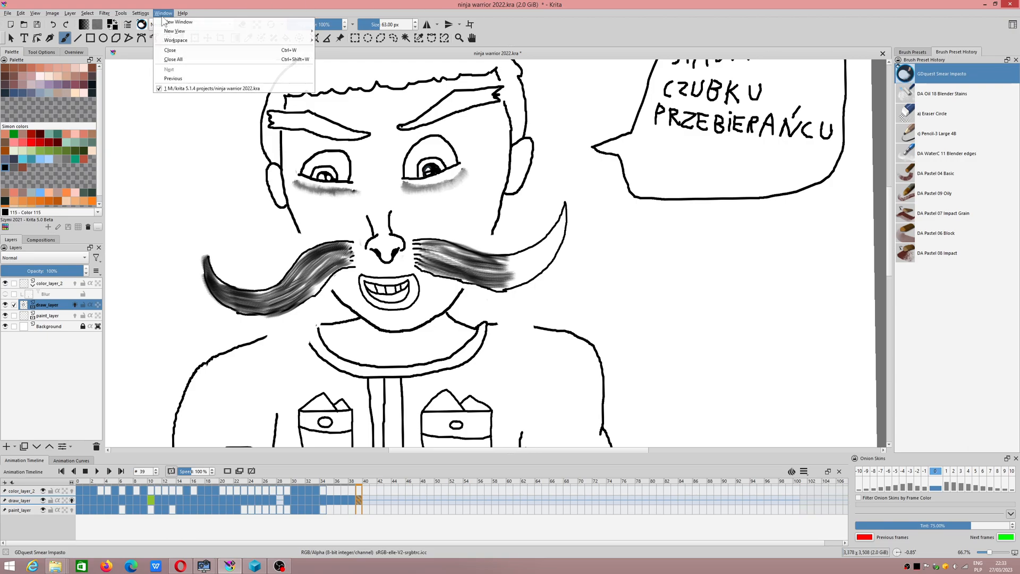
{"action": "mouse_move", "coordinate": [142, 15]}
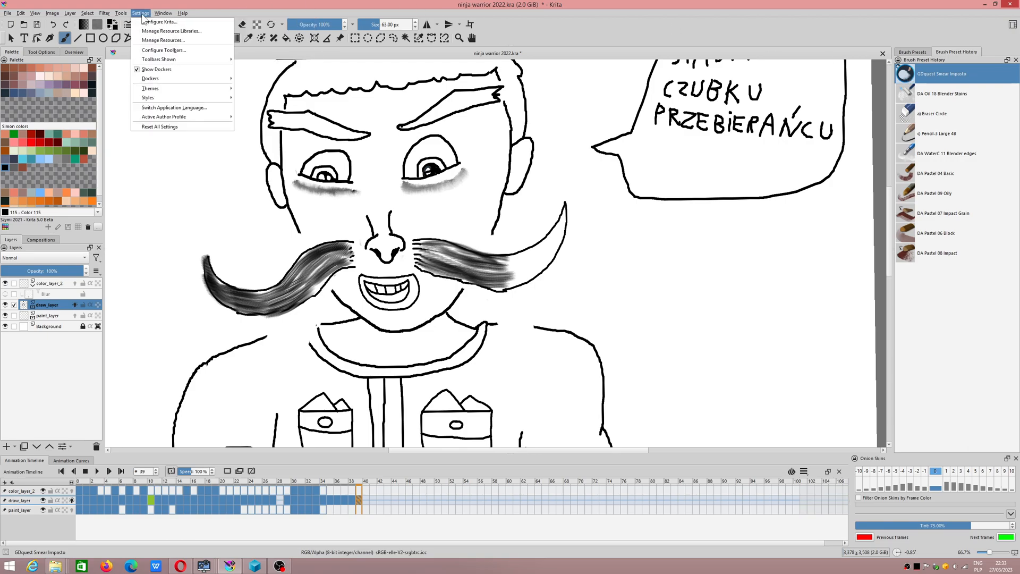
{"action": "mouse_move", "coordinate": [154, 79]}
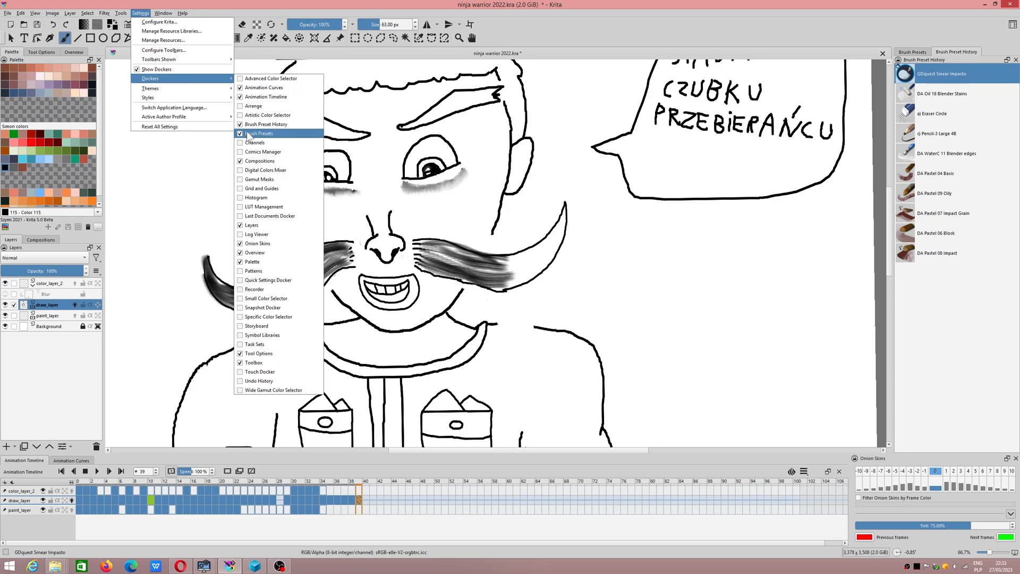
{"action": "left_click", "coordinate": [576, 22]}
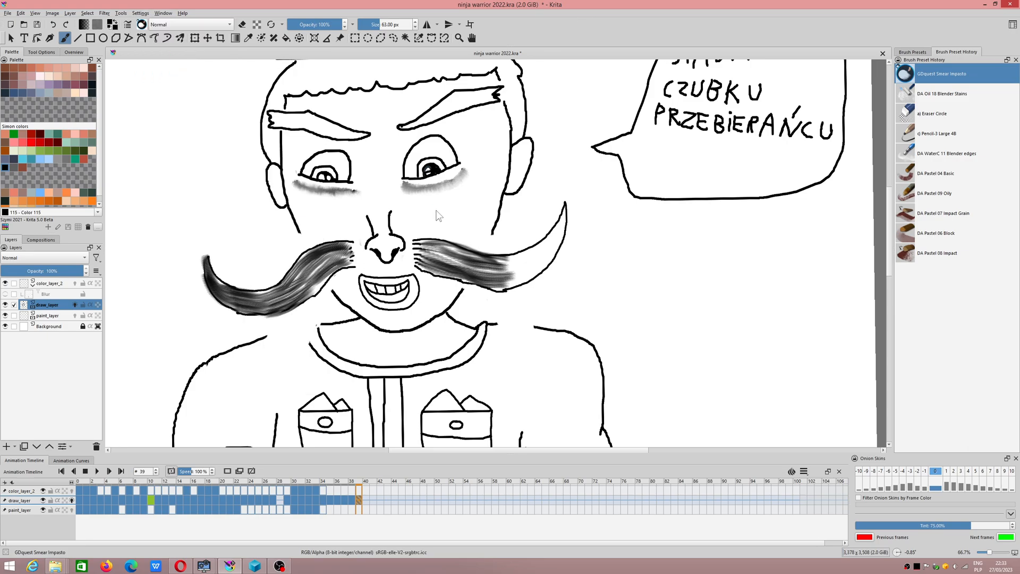
- Fill the rest of the moustache's right half with hair texture, up through the curl to its tip
{"action": "scroll", "coordinate": [496, 286], "scroll_direction": "up", "scroll_amount": 1}
{"action": "mouse_move", "coordinate": [495, 264]}
{"action": "left_mouse_down"}
{"action": "mouse_move", "coordinate": [547, 248]}
{"action": "mouse_move", "coordinate": [499, 285]}
{"action": "mouse_move", "coordinate": [555, 260]}
{"action": "mouse_move", "coordinate": [565, 245]}
{"action": "mouse_move", "coordinate": [503, 247]}
{"action": "mouse_move", "coordinate": [565, 229]}
{"action": "mouse_move", "coordinate": [523, 236]}
{"action": "mouse_move", "coordinate": [579, 208]}
{"action": "mouse_move", "coordinate": [576, 226]}
{"action": "mouse_move", "coordinate": [562, 226]}
{"action": "mouse_move", "coordinate": [600, 157]}
{"action": "mouse_move", "coordinate": [586, 233]}
{"action": "mouse_move", "coordinate": [560, 244]}
{"action": "mouse_move", "coordinate": [587, 203]}
{"action": "mouse_move", "coordinate": [564, 241]}
{"action": "left_mouse_up"}
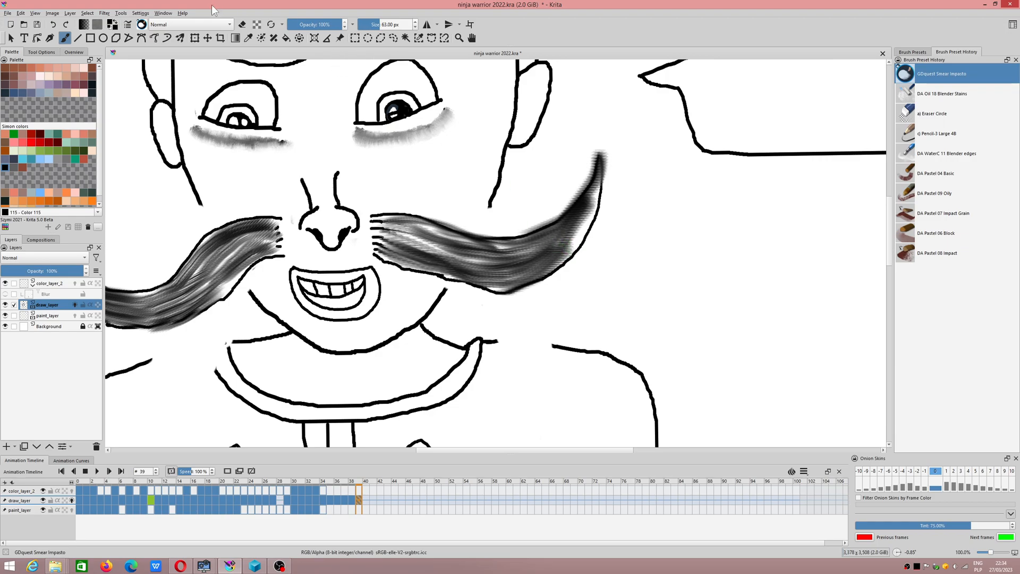
- Set the brush tip rotation to 30° in the brush editor and move the editor clear of the moustache's right curl
{"action": "left_click", "coordinate": [127, 24]}
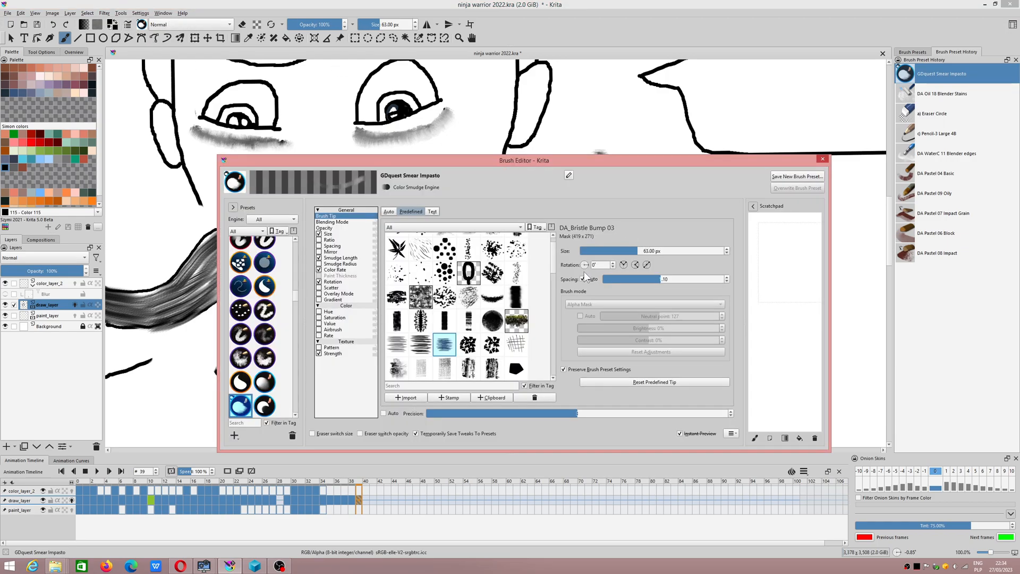
{"action": "left_click", "coordinate": [613, 262]}
{"action": "left_click_drag", "start_coordinate": [584, 266], "coordinate": [589, 265]}
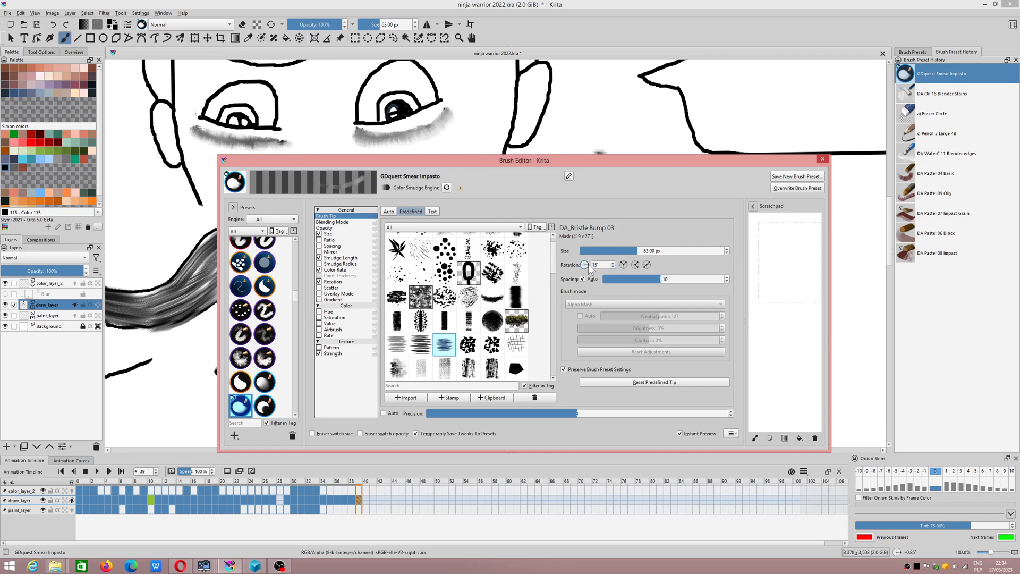
{"action": "mouse_move", "coordinate": [460, 160]}
{"action": "left_mouse_down"}
{"action": "mouse_move", "coordinate": [528, 161]}
{"action": "mouse_move", "coordinate": [758, 239]}
{"action": "left_mouse_up"}
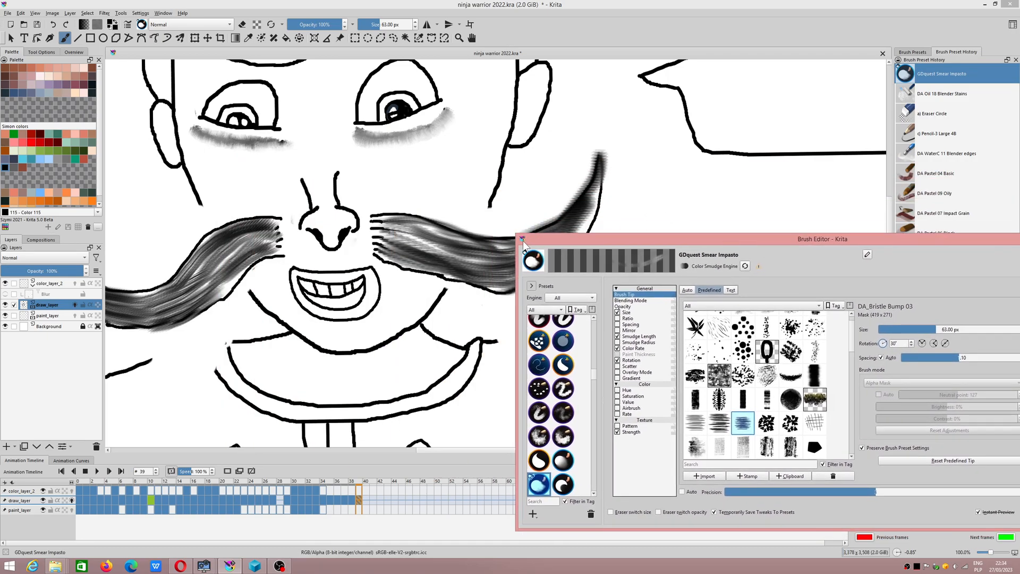
{"action": "left_click_drag", "start_coordinate": [582, 197], "coordinate": [588, 205]}
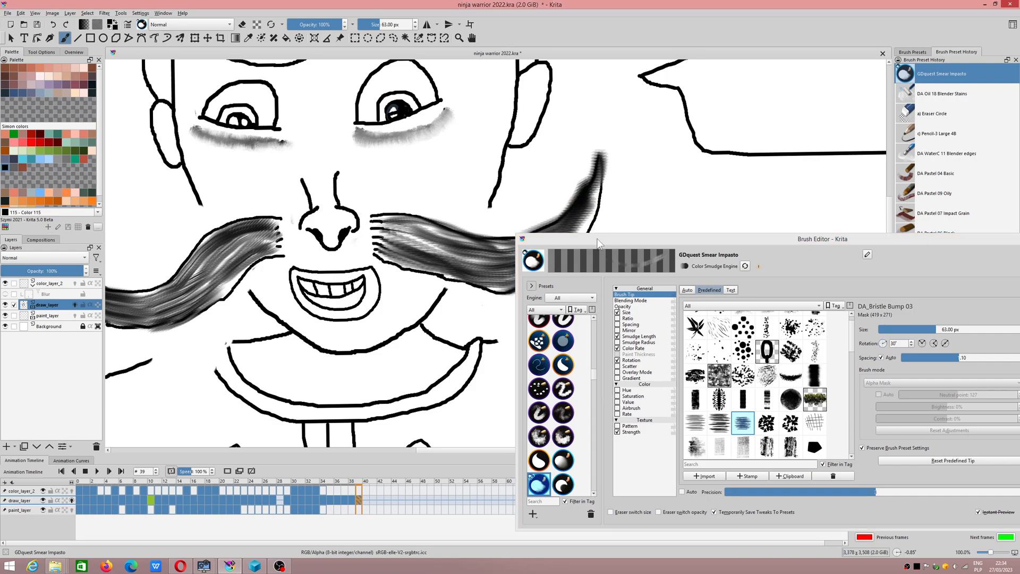
{"action": "left_click_drag", "start_coordinate": [781, 291], "coordinate": [827, 313]}
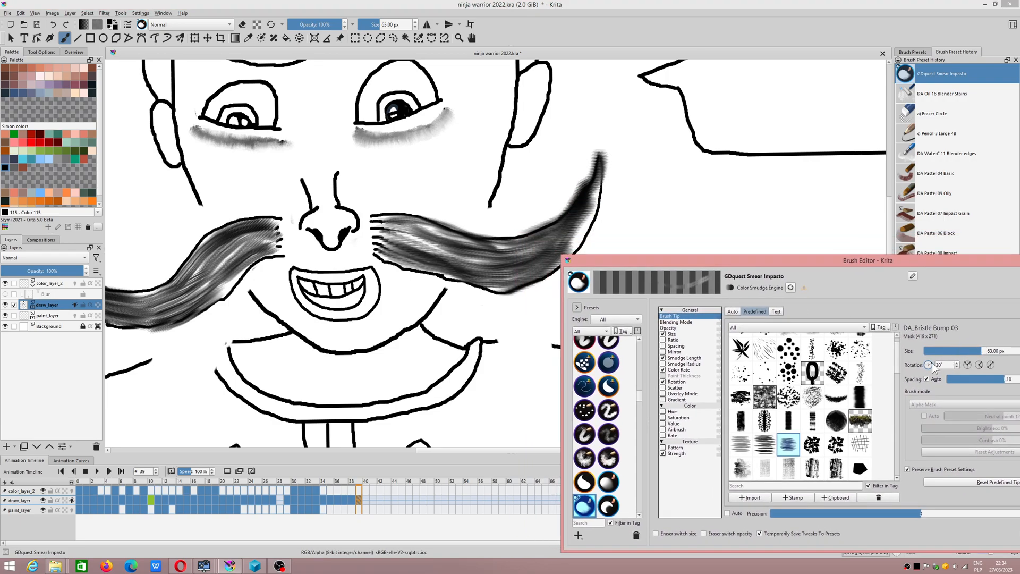
- Set the brush tip rotation to 45° and try a stroke at the inner end of the moustache's right half
{"action": "mouse_move", "coordinate": [573, 248]}
{"action": "left_mouse_down"}
{"action": "mouse_move", "coordinate": [589, 213]}
{"action": "mouse_move", "coordinate": [576, 250]}
{"action": "left_mouse_up"}
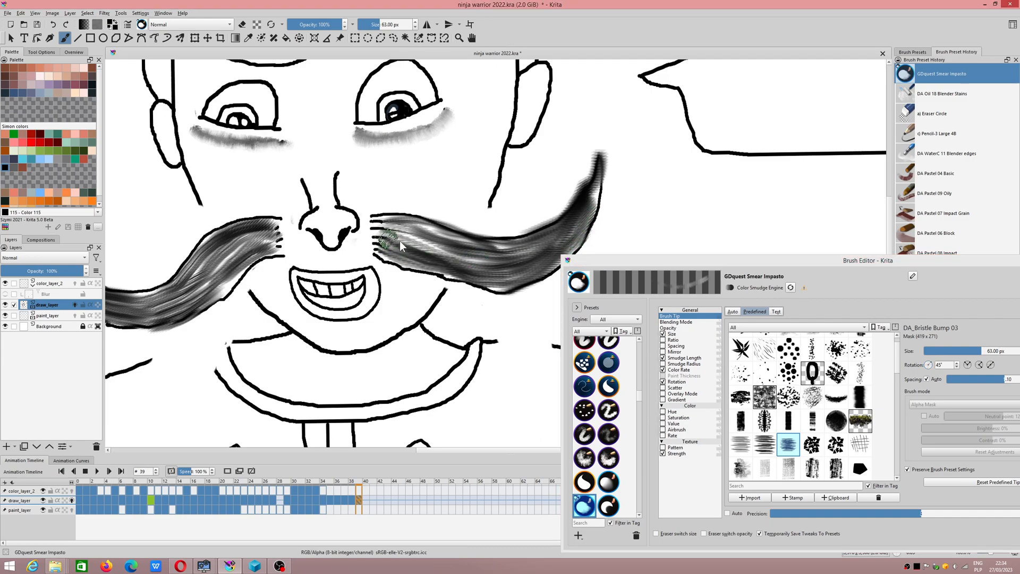
{"action": "mouse_move", "coordinate": [376, 232]}
{"action": "left_mouse_down"}
{"action": "mouse_move", "coordinate": [401, 234]}
{"action": "mouse_move", "coordinate": [394, 228]}
{"action": "left_mouse_up"}
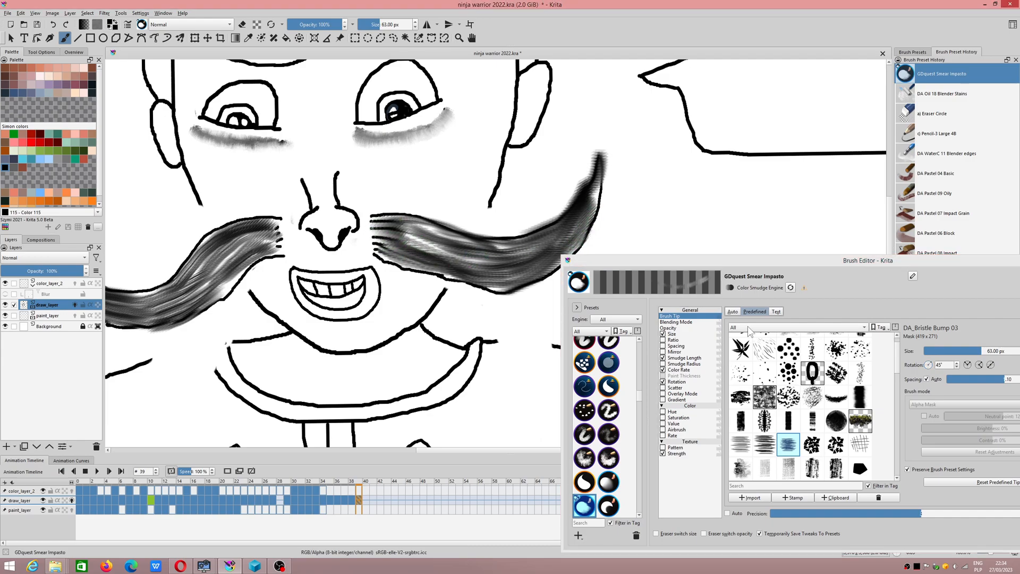
- Enable the new smudge algorithm in the Smudge Length settings and overwrite the GDquest Smear Impasto preset
{"action": "left_click", "coordinate": [675, 321]}
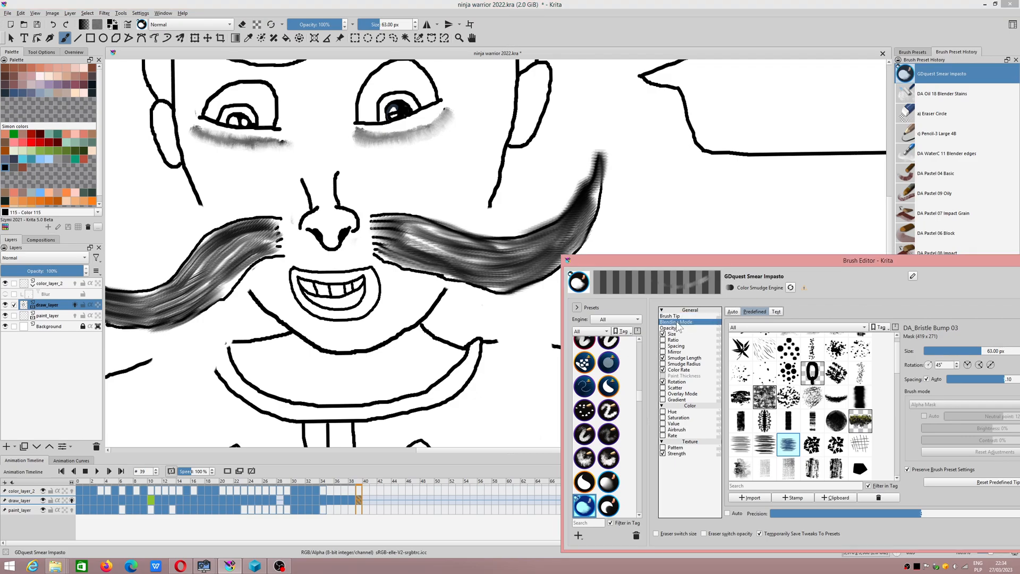
{"action": "left_click", "coordinate": [675, 316]}
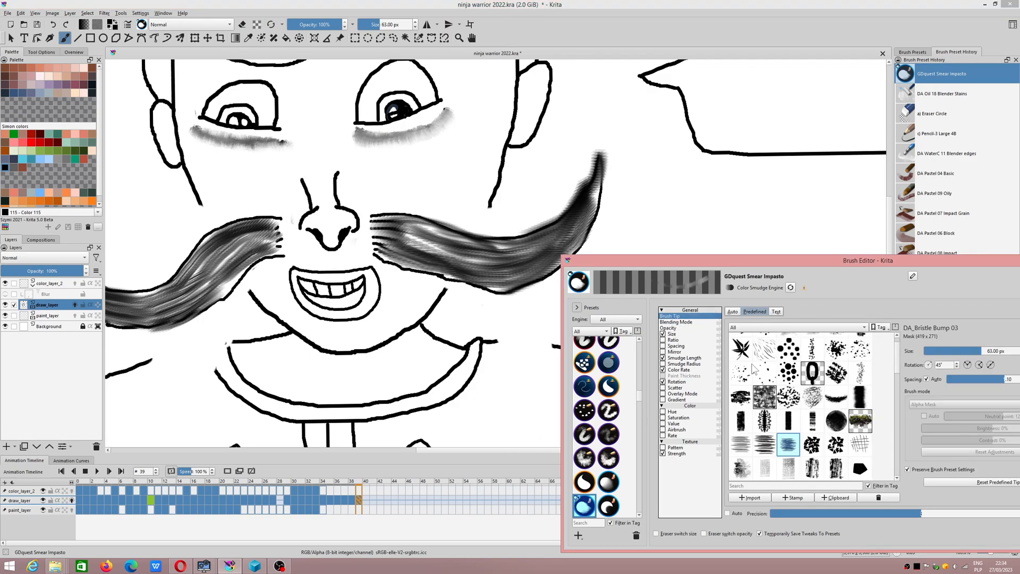
{"action": "left_click", "coordinate": [687, 359]}
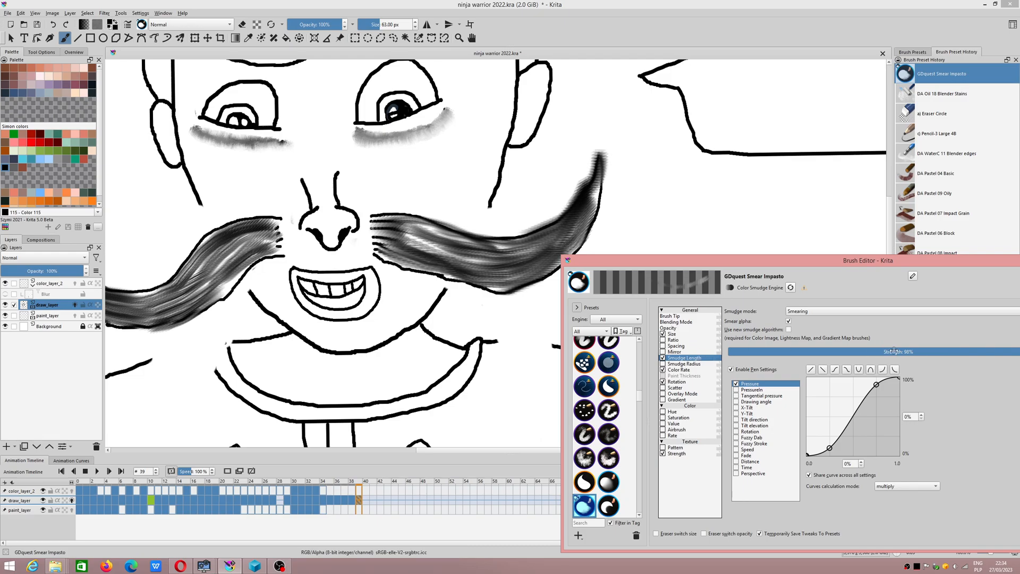
{"action": "left_click", "coordinate": [789, 330]}
{"action": "left_click_drag", "start_coordinate": [828, 261], "coordinate": [518, 261]}
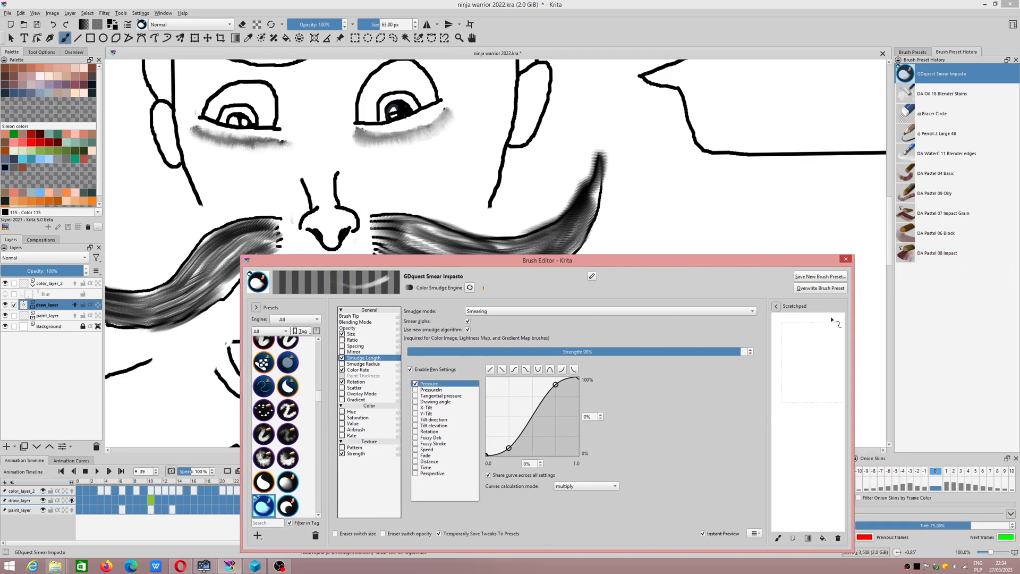
{"action": "left_click", "coordinate": [813, 288]}
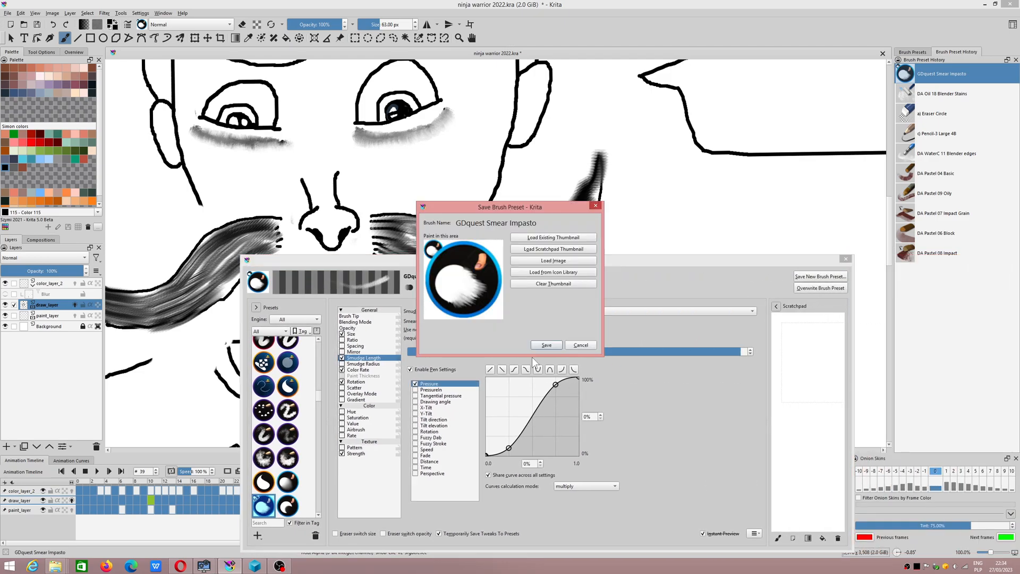
{"action": "left_click", "coordinate": [546, 346]}
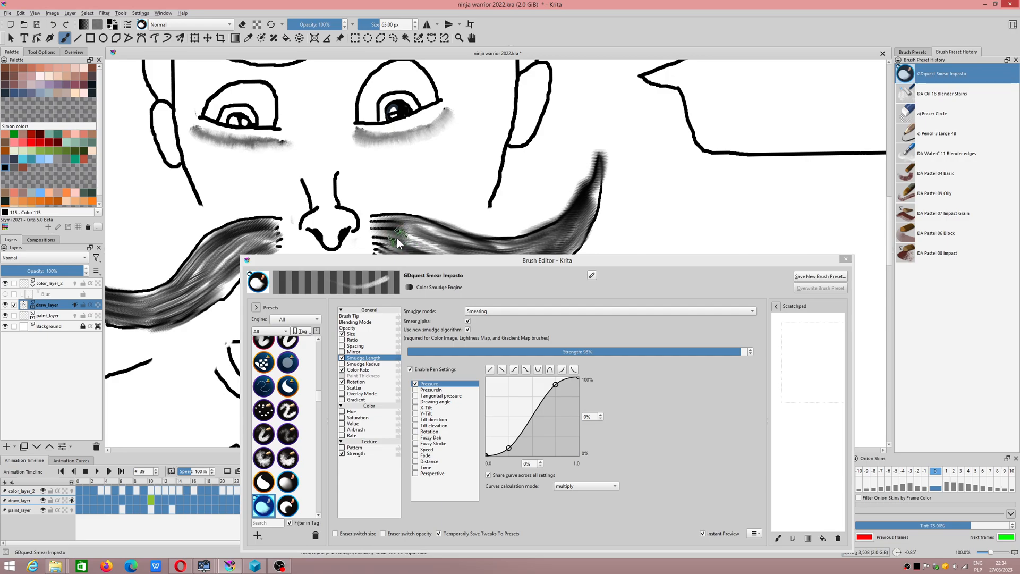
- Try a smear stroke over the inner end of the moustache's right half and undo it
{"action": "mouse_move", "coordinate": [372, 228]}
{"action": "left_mouse_down"}
{"action": "mouse_move", "coordinate": [425, 247]}
{"action": "mouse_move", "coordinate": [432, 260]}
{"action": "mouse_move", "coordinate": [418, 262]}
{"action": "left_mouse_up"}
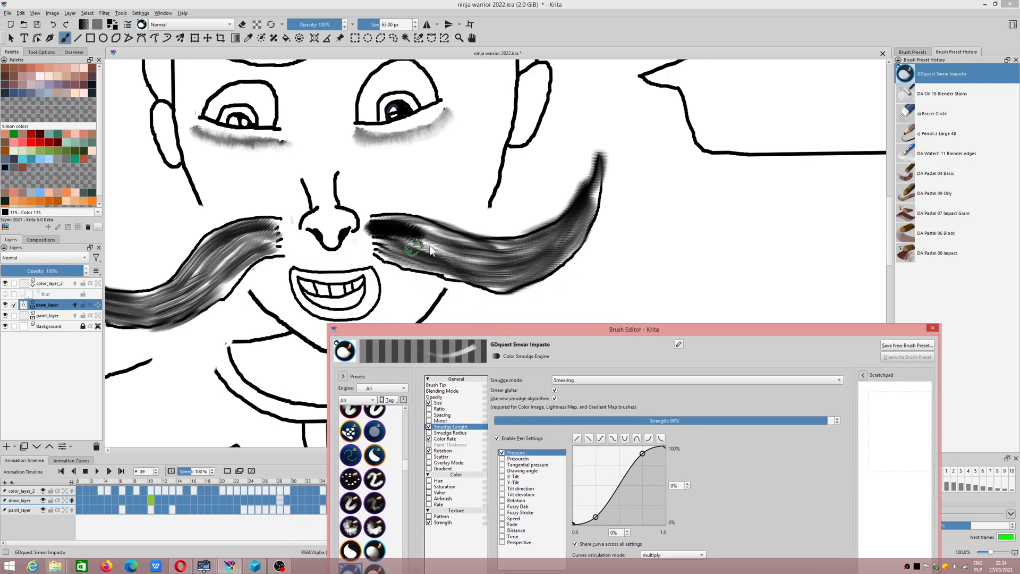
{"action": "left_click", "coordinate": [428, 245]}
{"action": "key", "text": "ctrl+z"}
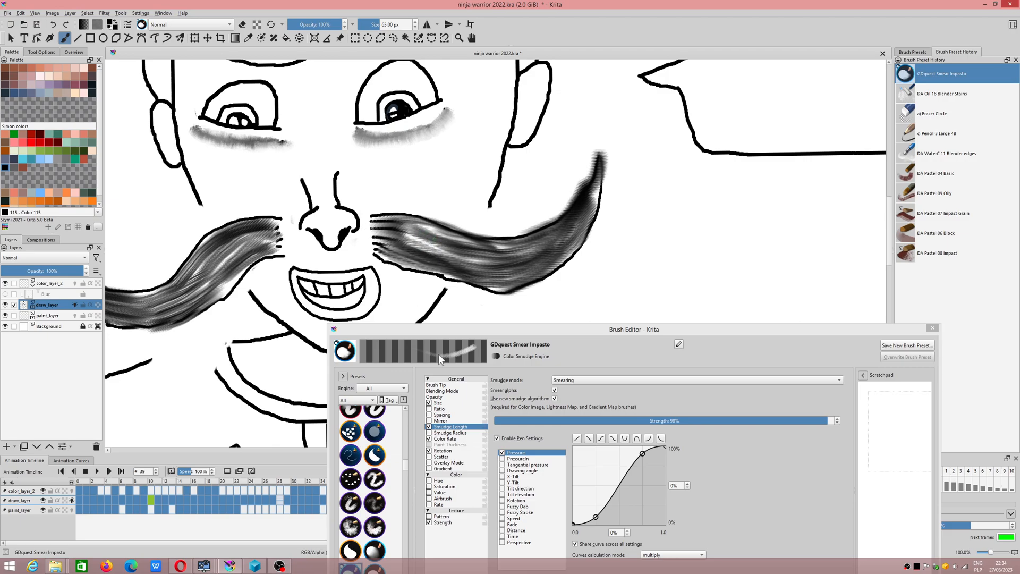
- Set the brush tip spacing to 3.45, try a stroke across the moustache's right half, and undo it
{"action": "left_click", "coordinate": [444, 386]}
{"action": "left_click", "coordinate": [799, 448]}
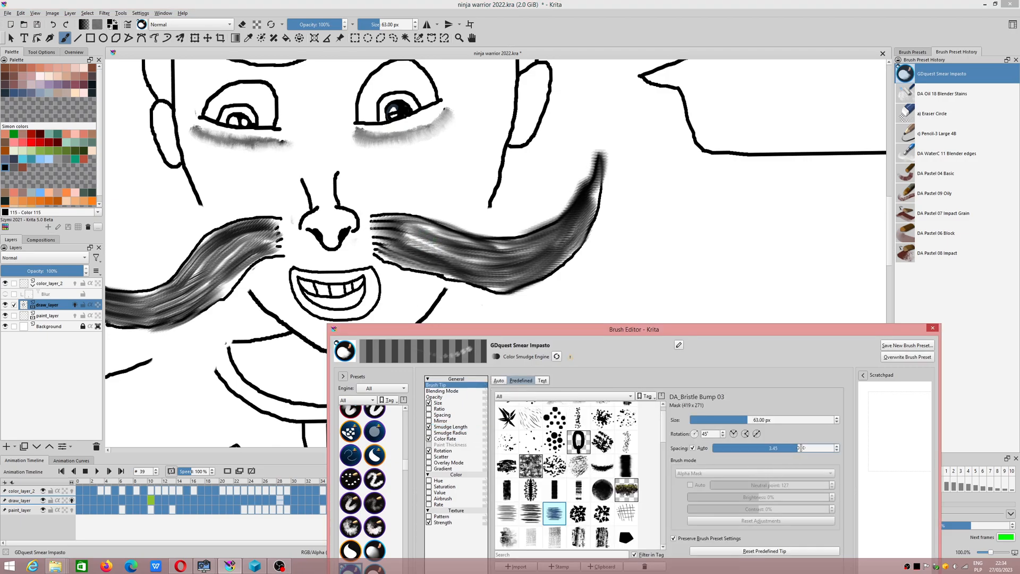
{"action": "left_click_drag", "start_coordinate": [464, 259], "coordinate": [391, 234]}
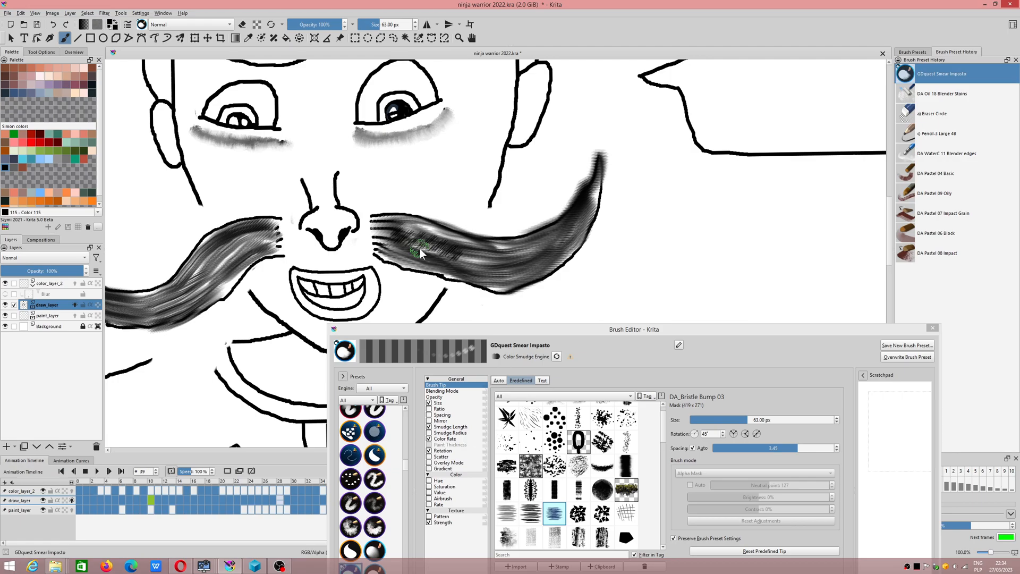
{"action": "key", "text": "ctrl+z"}
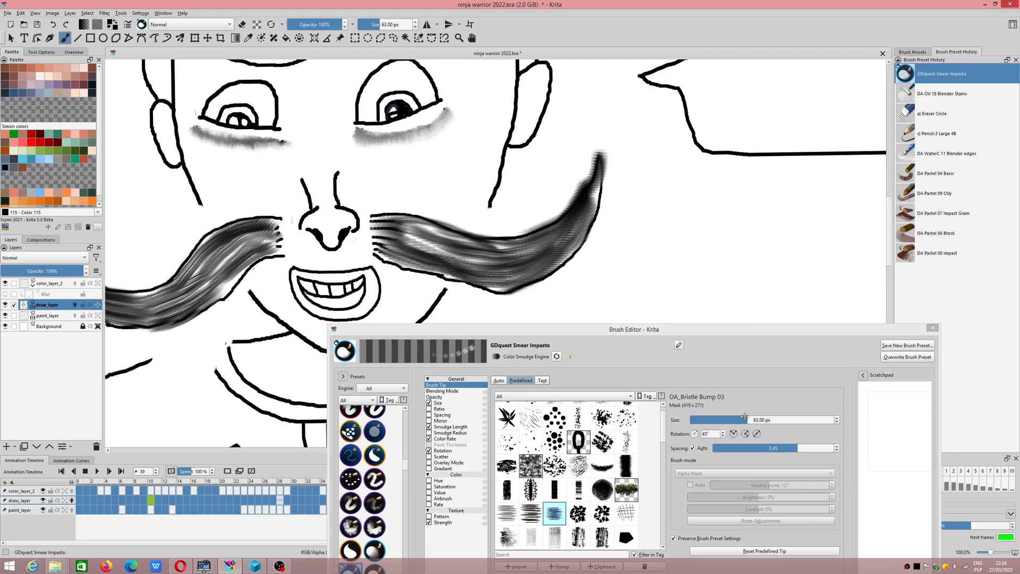
- Set the tip rotation to 0° and darken the middle of the moustache's right half, undoing the strokes that run past its outline
{"action": "left_click_drag", "start_coordinate": [695, 433], "coordinate": [699, 434]}
{"action": "left_click", "coordinate": [452, 259]}
{"action": "mouse_move", "coordinate": [438, 262]}
{"action": "left_mouse_down"}
{"action": "mouse_move", "coordinate": [509, 280]}
{"action": "mouse_move", "coordinate": [487, 288]}
{"action": "mouse_move", "coordinate": [604, 299]}
{"action": "left_mouse_up"}
{"action": "key", "text": "ctrl+z"}
{"action": "left_click_drag", "start_coordinate": [500, 290], "coordinate": [613, 289]}
{"action": "key", "text": "ctrl+z"}
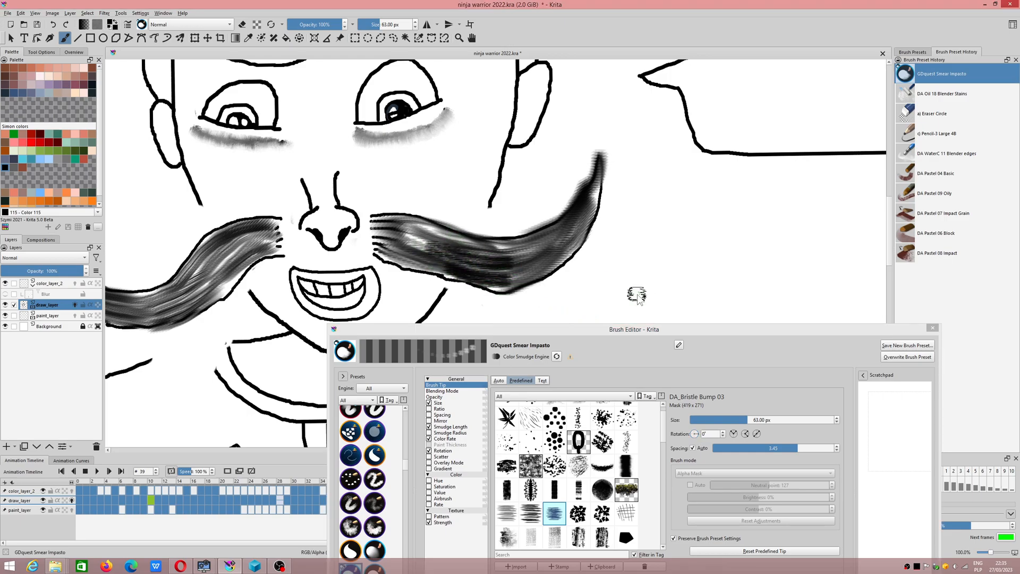
{"action": "left_click_drag", "start_coordinate": [500, 277], "coordinate": [611, 272]}
{"action": "key", "text": "ctrl+z"}
- Reduce the tip spacing to about 1.8, try a horizontal stroke out from the moustache's right half, and undo it
{"action": "left_click_drag", "start_coordinate": [791, 446], "coordinate": [781, 448]}
{"action": "left_click_drag", "start_coordinate": [564, 262], "coordinate": [694, 267]}
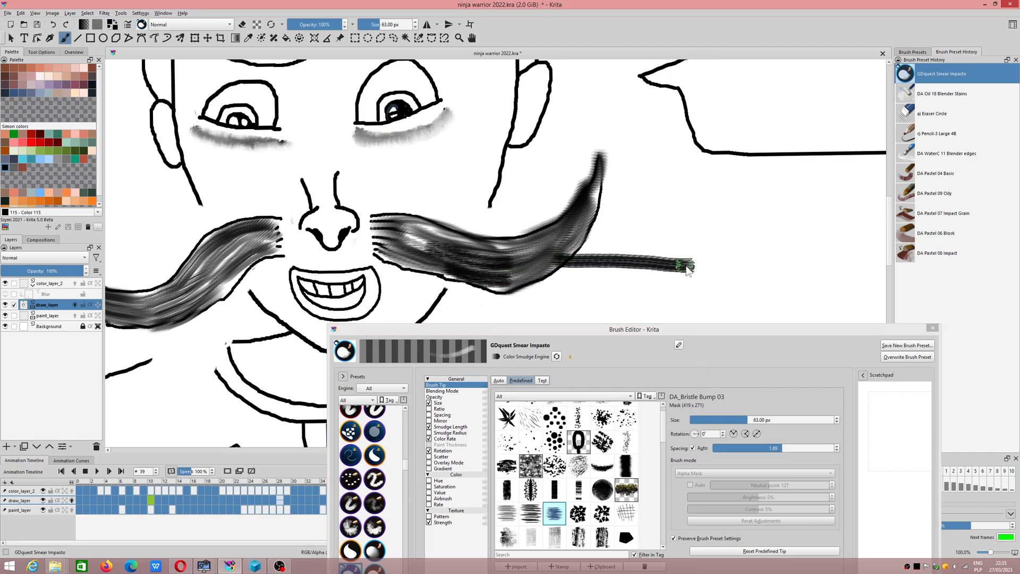
{"action": "key", "text": "ctrl+z"}
- Set the tip rotation to 210°, try strokes along the lower edge of the moustache's left half, and undo them
{"action": "mouse_move", "coordinate": [267, 272]}
{"action": "left_mouse_down"}
{"action": "mouse_move", "coordinate": [352, 244]}
{"action": "mouse_move", "coordinate": [475, 233]}
{"action": "left_mouse_up"}
{"action": "left_click_drag", "start_coordinate": [696, 433], "coordinate": [690, 435]}
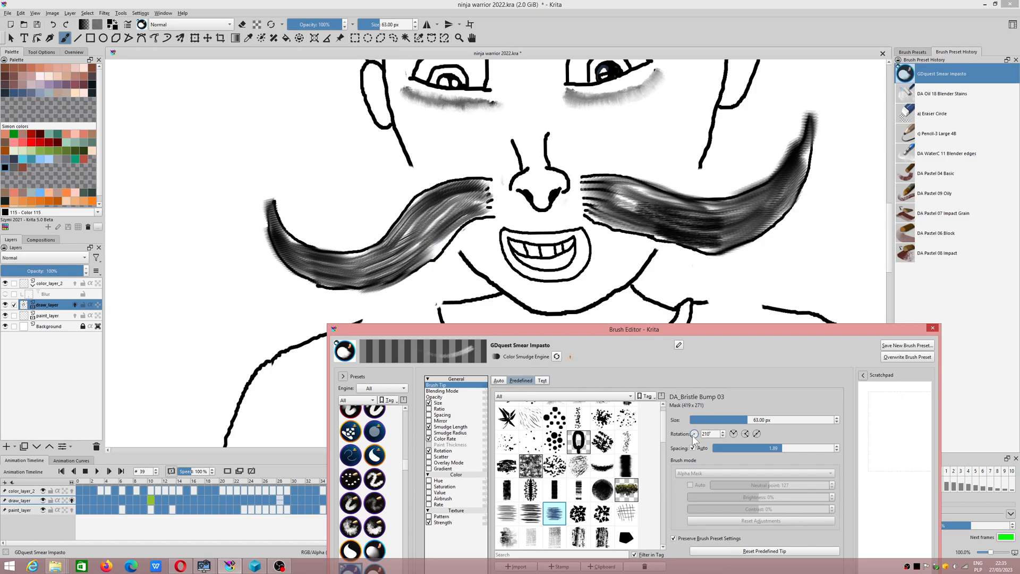
{"action": "mouse_move", "coordinate": [420, 264]}
{"action": "left_mouse_down"}
{"action": "mouse_move", "coordinate": [488, 221]}
{"action": "mouse_move", "coordinate": [414, 274]}
{"action": "mouse_move", "coordinate": [343, 280]}
{"action": "mouse_move", "coordinate": [364, 285]}
{"action": "left_mouse_up"}
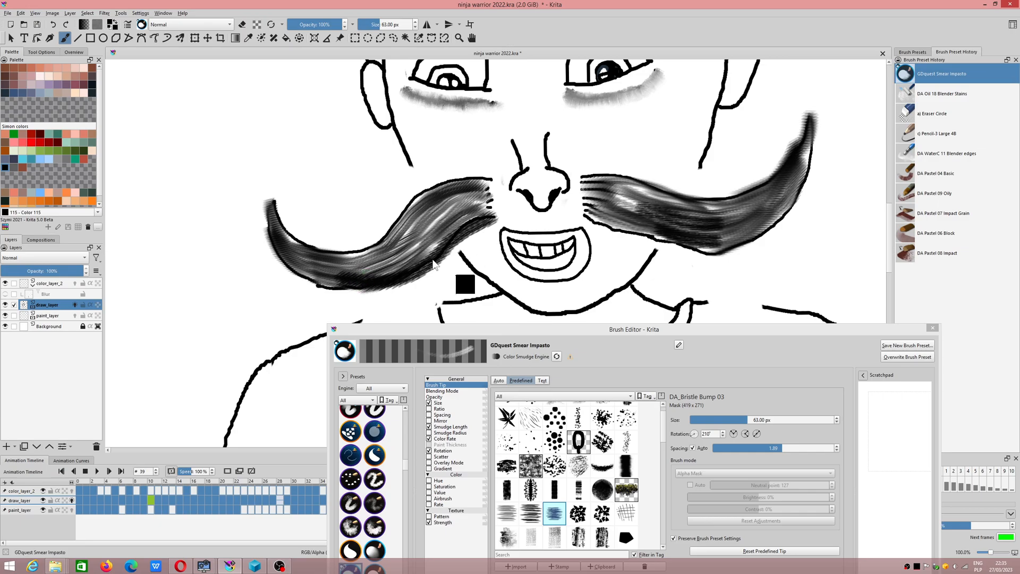
{"action": "key", "text": "ctrl+z"}
{"action": "key", "text": "ctrl+z"}
- Switch the brush tip to DA_Bristle Bump 02 with manual spacing of 0.11, then try and undo a stroke over the moustache's left half
{"action": "left_click", "coordinate": [531, 512]}
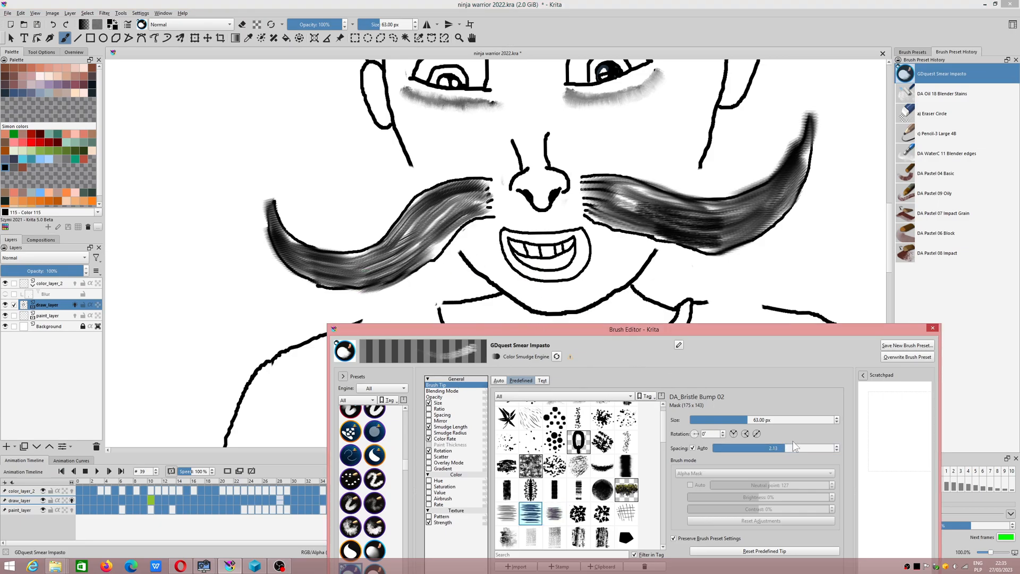
{"action": "left_click", "coordinate": [693, 447]}
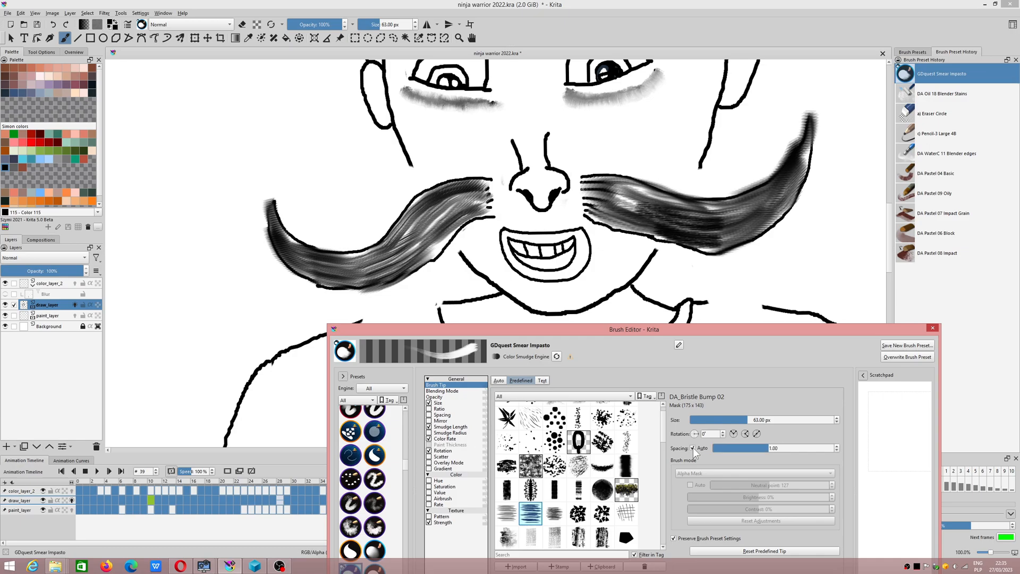
{"action": "mouse_move", "coordinate": [727, 448]}
{"action": "left_mouse_down"}
{"action": "mouse_move", "coordinate": [755, 448]}
{"action": "mouse_move", "coordinate": [737, 448]}
{"action": "left_mouse_up"}
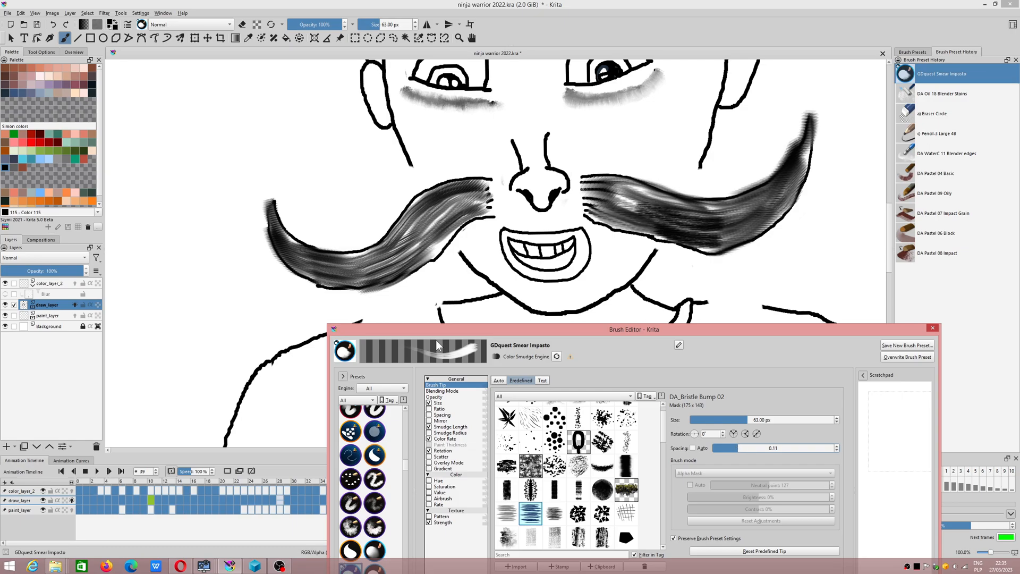
{"action": "mouse_move", "coordinate": [384, 256]}
{"action": "left_mouse_down"}
{"action": "mouse_move", "coordinate": [405, 262]}
{"action": "mouse_move", "coordinate": [463, 234]}
{"action": "mouse_move", "coordinate": [287, 286]}
{"action": "left_mouse_up"}
{"action": "key", "text": "ctrl+z"}
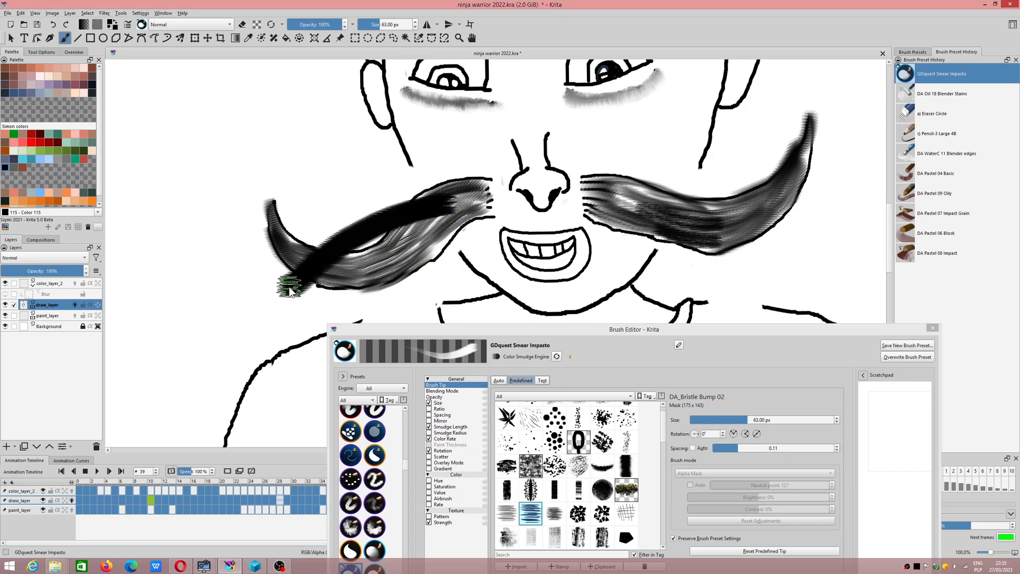
{"action": "key", "text": "ctrl+z"}
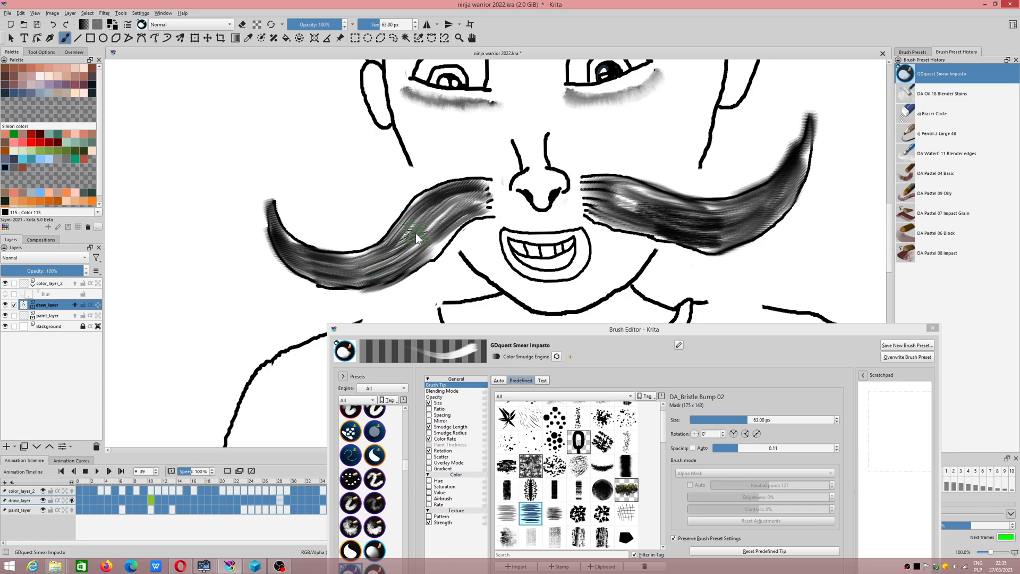
- Set the tip spacing to 0.46 and rotation to 210°, and add hair strokes at the inner end of the moustache's left half
{"action": "left_click_drag", "start_coordinate": [743, 449], "coordinate": [754, 449]}
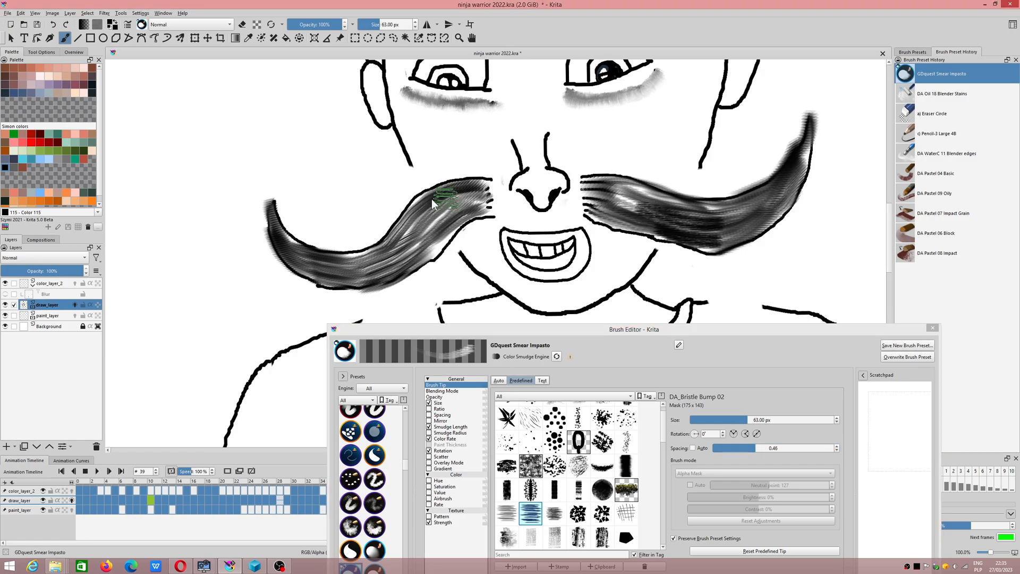
{"action": "left_click_drag", "start_coordinate": [441, 199], "coordinate": [330, 199]}
{"action": "key", "text": "ctrl+z"}
{"action": "left_click_drag", "start_coordinate": [694, 435], "coordinate": [692, 433]}
{"action": "mouse_move", "coordinate": [433, 253]}
{"action": "left_mouse_down"}
{"action": "mouse_move", "coordinate": [500, 214]}
{"action": "mouse_move", "coordinate": [390, 269]}
{"action": "left_mouse_up"}
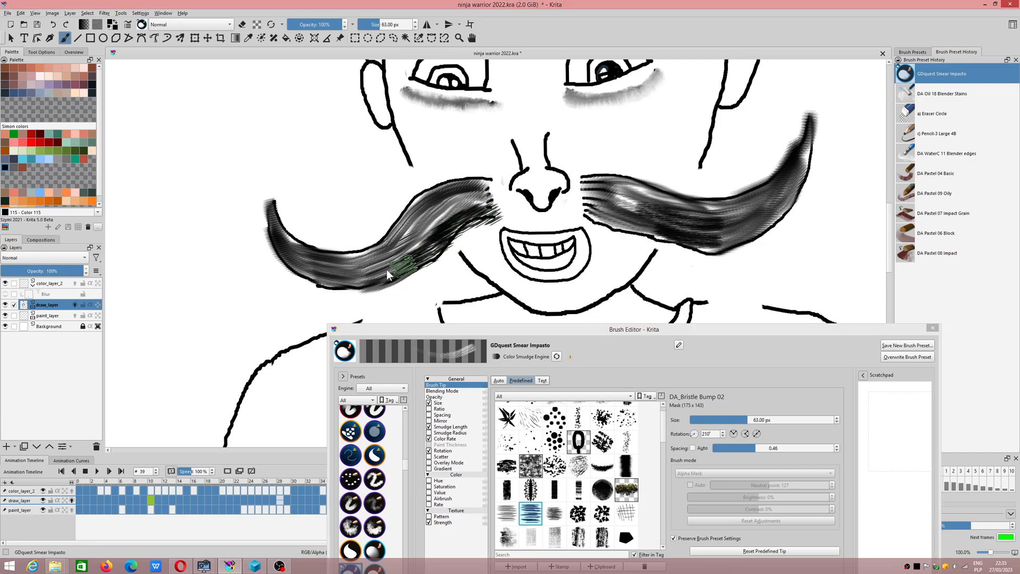
{"action": "key", "text": "ctrl+z"}
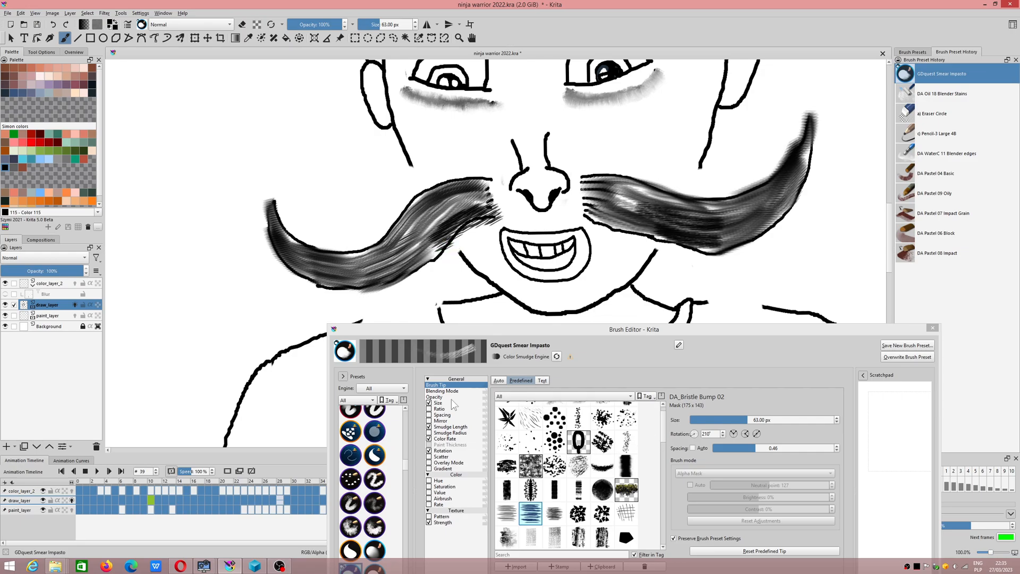
- Raise the Smudge Length strength to 100% and toggle Smudge Radius on and back off
{"action": "left_click", "coordinate": [450, 426]}
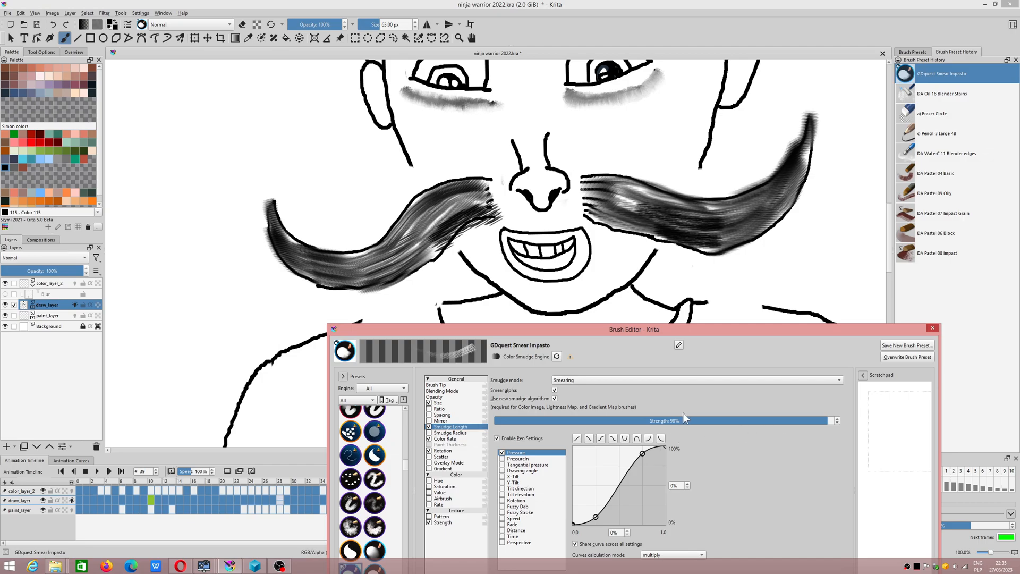
{"action": "left_click", "coordinate": [837, 418]}
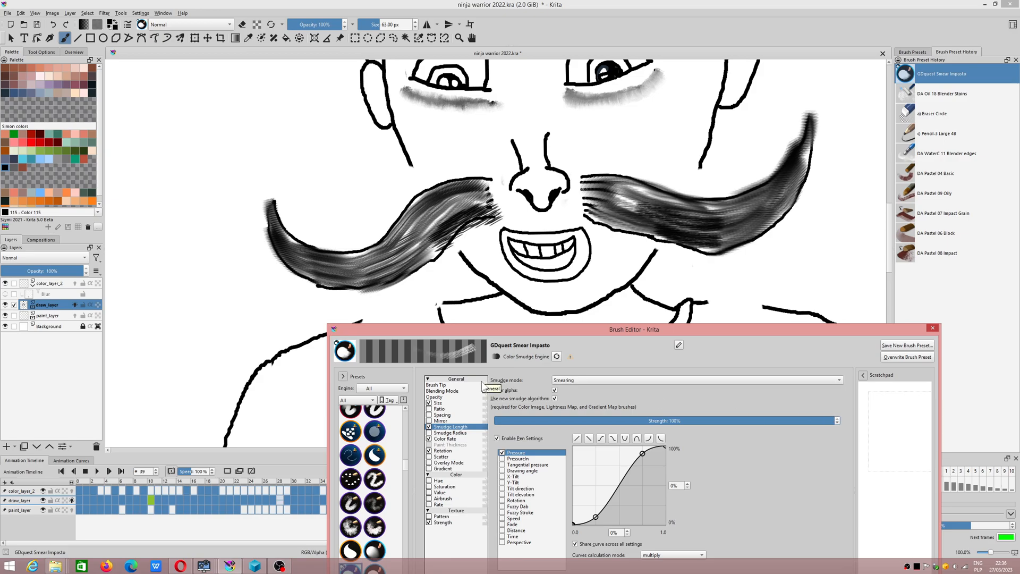
{"action": "left_click", "coordinate": [442, 433]}
{"action": "left_click", "coordinate": [430, 433]}
{"action": "left_click", "coordinate": [430, 433]}
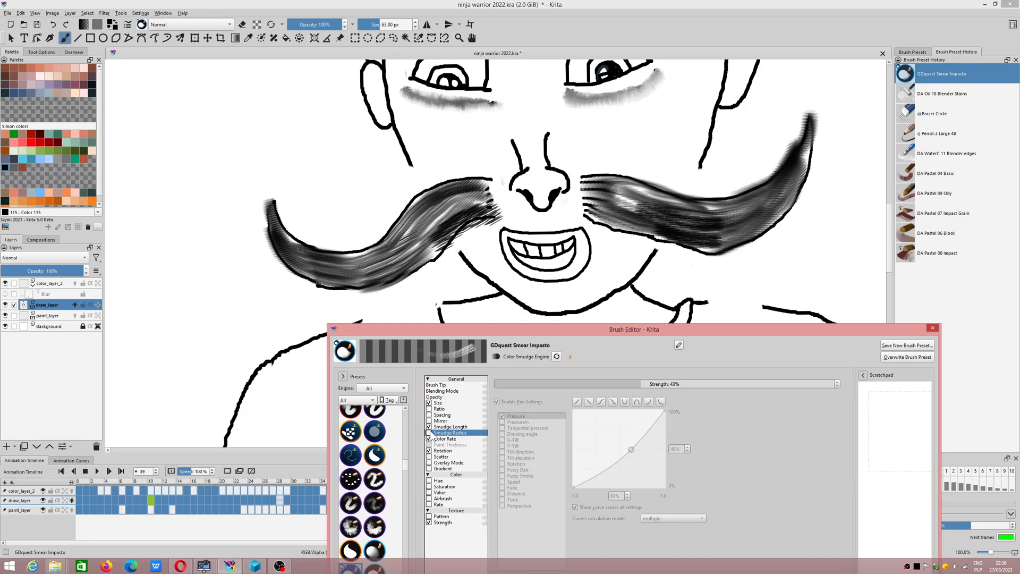
- Enable the brush's Spacing option and set the brush tip spacing to 0.06
{"action": "left_click", "coordinate": [441, 415]}
{"action": "left_click", "coordinate": [430, 414]}
{"action": "left_click", "coordinate": [429, 415]}
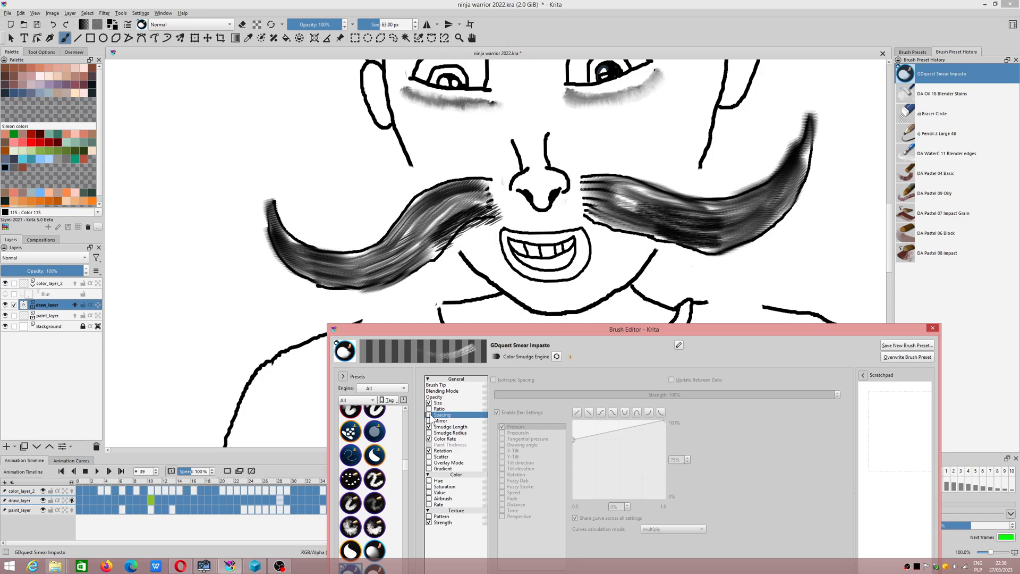
{"action": "left_click", "coordinate": [429, 415]}
{"action": "left_click", "coordinate": [430, 415]}
{"action": "left_click", "coordinate": [429, 415]}
{"action": "left_click", "coordinate": [435, 385]}
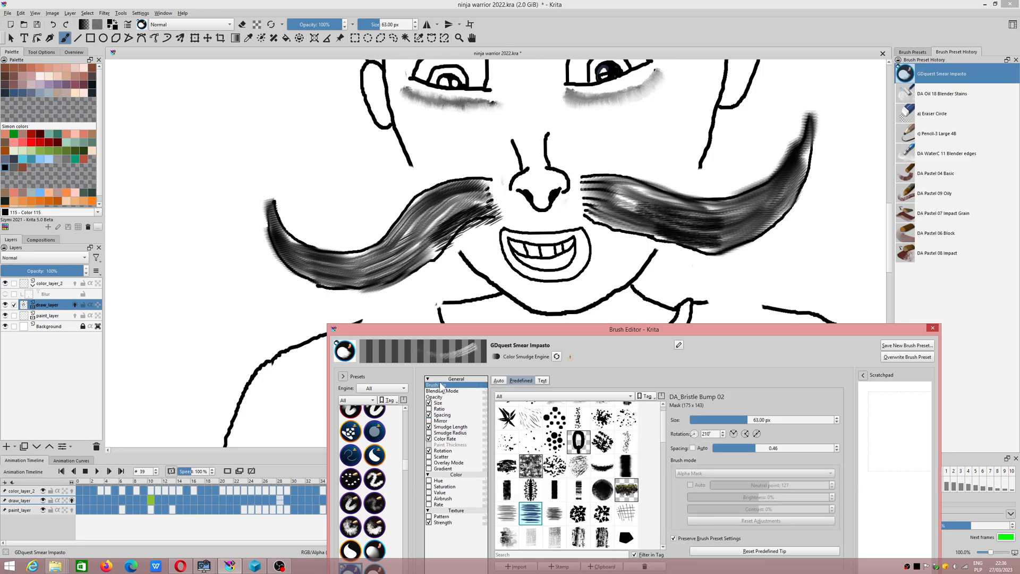
{"action": "left_click_drag", "start_coordinate": [753, 448], "coordinate": [732, 448]}
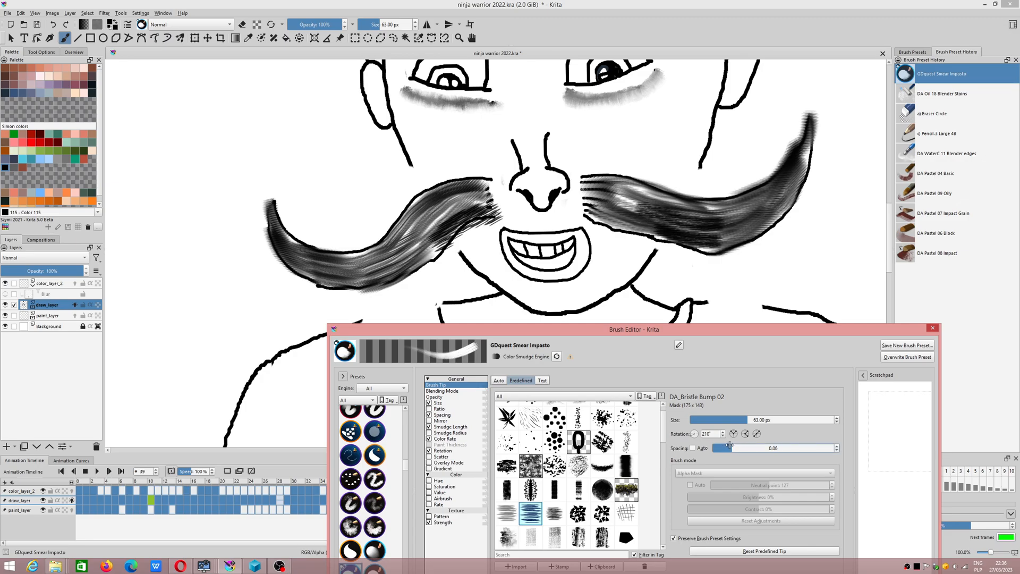
- Steepen the Spacing pressure curve with a point at 21% input and 88% output, and test a stroke below the moustache's left half
{"action": "left_click", "coordinate": [443, 415]}
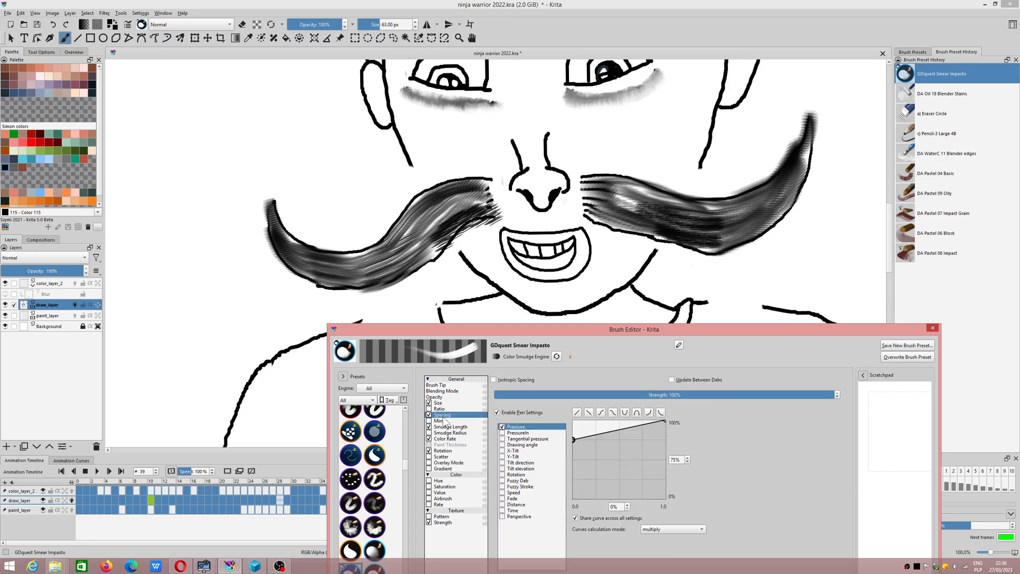
{"action": "left_click", "coordinate": [577, 413]}
{"action": "left_click_drag", "start_coordinate": [619, 458], "coordinate": [592, 428]}
{"action": "mouse_move", "coordinate": [430, 260]}
{"action": "left_mouse_down"}
{"action": "mouse_move", "coordinate": [396, 287]}
{"action": "mouse_move", "coordinate": [295, 319]}
{"action": "left_mouse_up"}
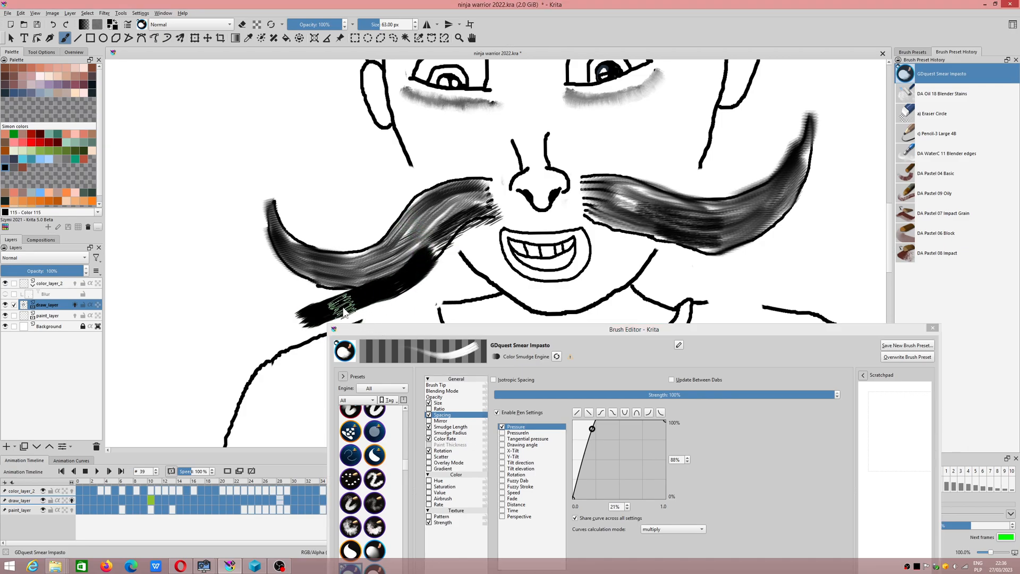
- Apply the S-shaped preset to the Spacing pressure curve and undo the test stroke below the moustache's left half
{"action": "left_click", "coordinate": [601, 412]}
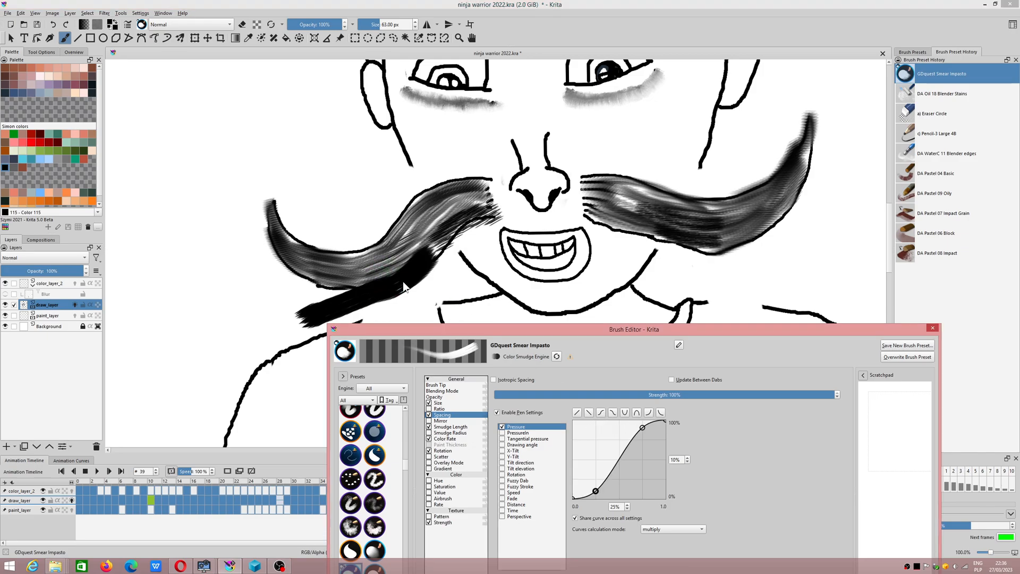
{"action": "left_click", "coordinate": [322, 280]}
{"action": "key", "text": "ctrl+z"}
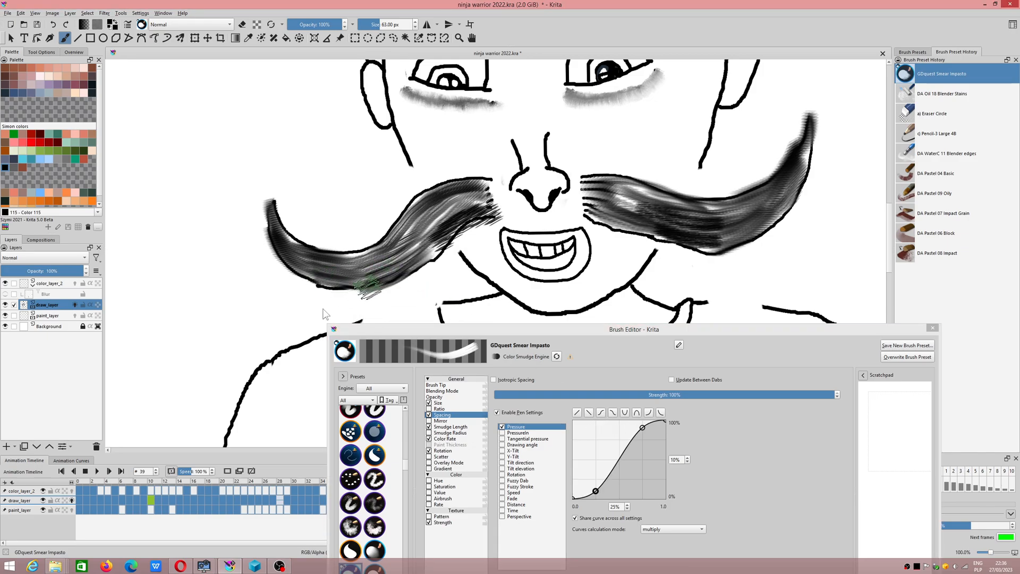
- Try a brush tip spacing of 0.56 with test strokes below the moustache's left half, and undo the strokes
{"action": "left_click_drag", "start_coordinate": [335, 310], "coordinate": [264, 322]}
{"action": "key", "text": "ctrl+z"}
{"action": "left_click", "coordinate": [435, 380]}
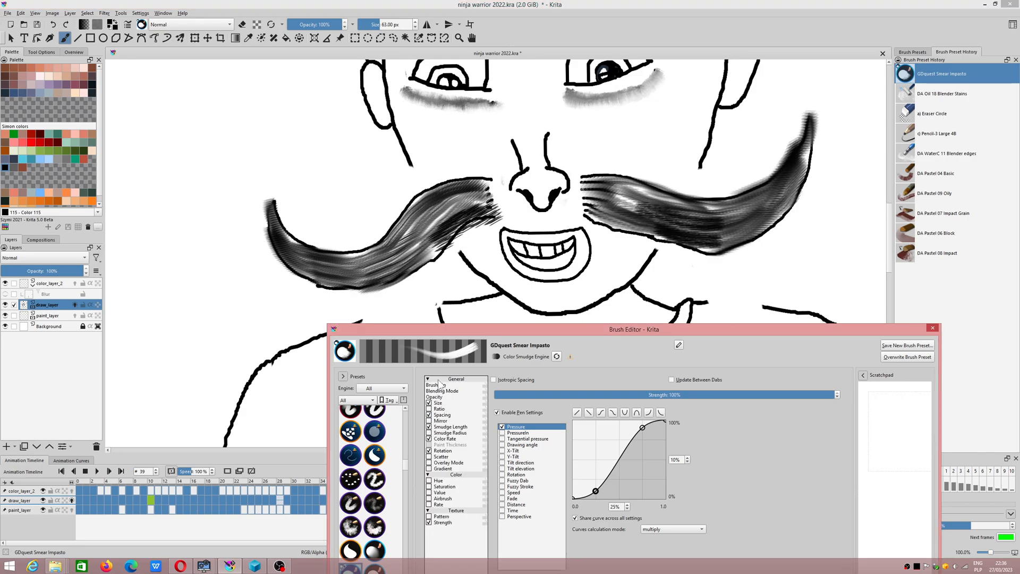
{"action": "left_click", "coordinate": [438, 379]}
{"action": "left_click", "coordinate": [445, 385]}
{"action": "left_click_drag", "start_coordinate": [735, 450], "coordinate": [758, 449]}
{"action": "left_click_drag", "start_coordinate": [396, 282], "coordinate": [278, 327]}
{"action": "key", "text": "ctrl+z"}
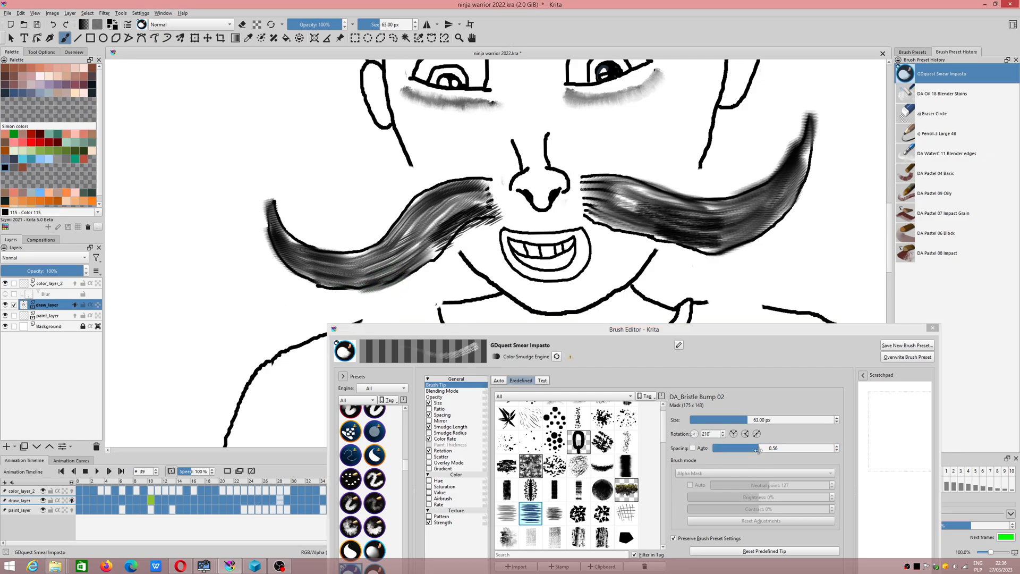
- Enable auto spacing for the brush tip, disable the Spacing option, and undo the test strokes below the moustache's left half
{"action": "left_click", "coordinate": [692, 448]}
{"action": "left_click_drag", "start_coordinate": [379, 275], "coordinate": [277, 312]}
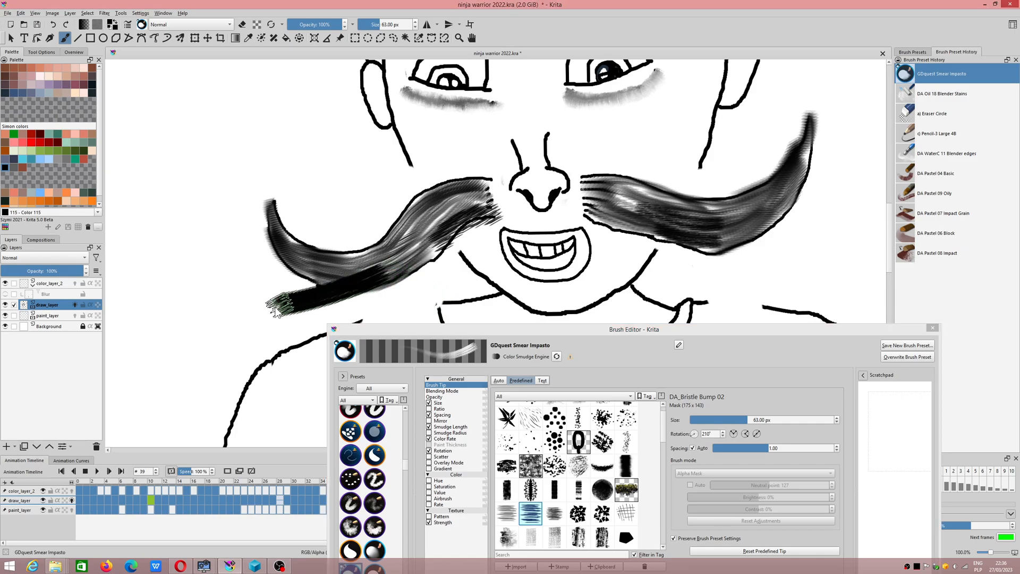
{"action": "left_click", "coordinate": [429, 414]}
{"action": "left_click_drag", "start_coordinate": [361, 283], "coordinate": [264, 322]}
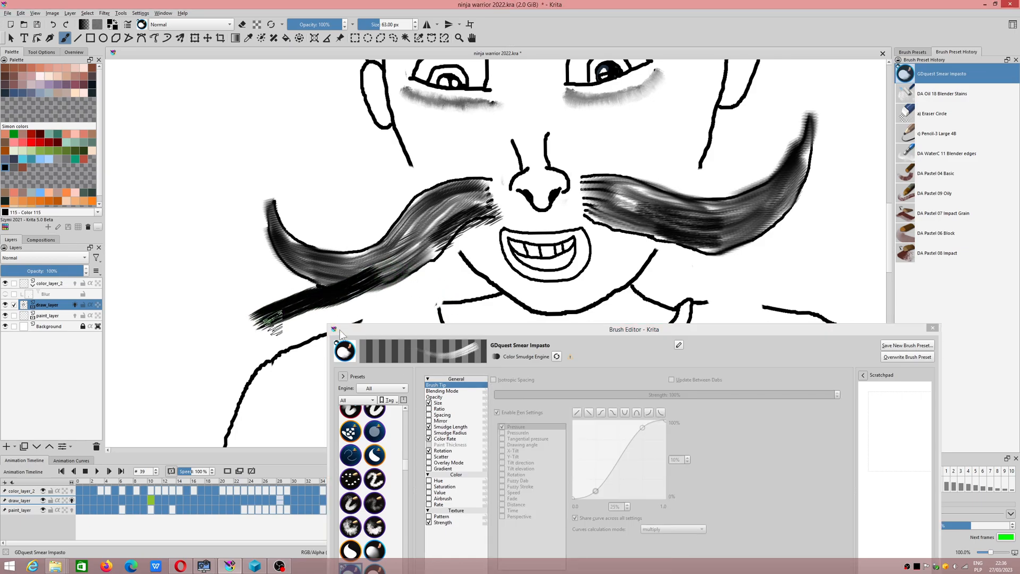
{"action": "key", "text": "ctrl+z"}
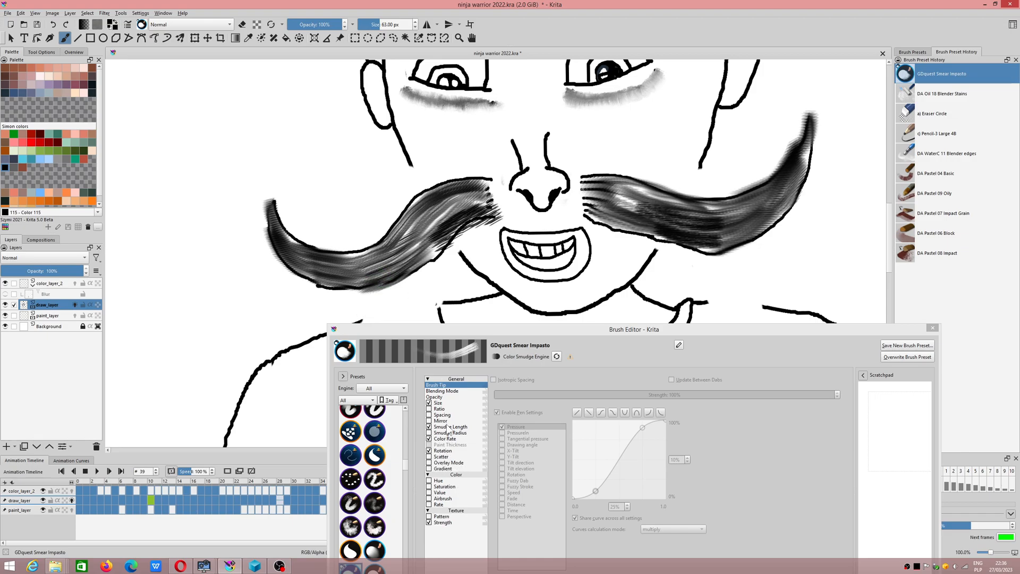
- Switch the predefined brush tip to DA_Bristle Bump 01 and undo a test stroke beside the moustache's left half
{"action": "left_click", "coordinate": [451, 385]}
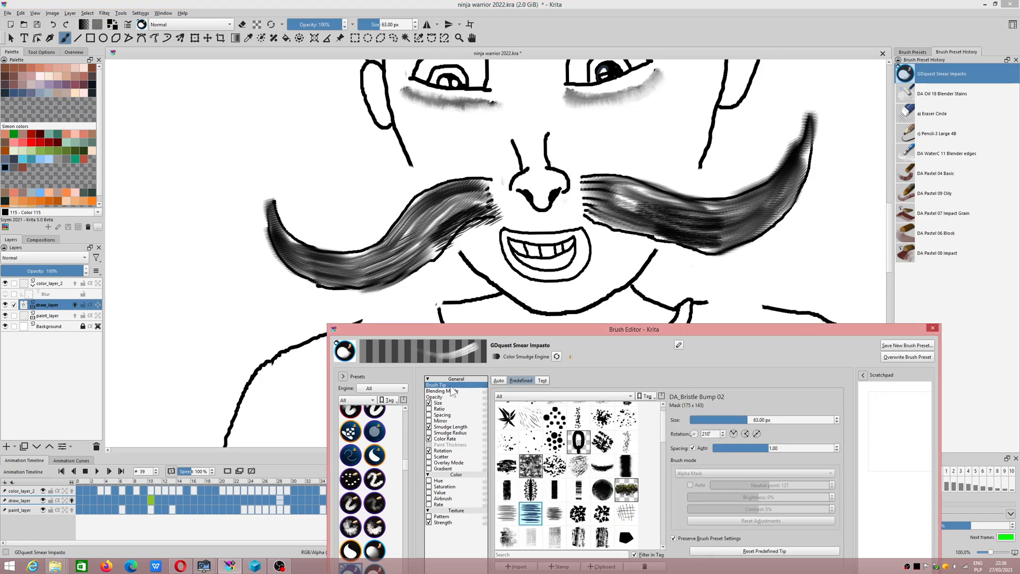
{"action": "left_click", "coordinate": [514, 514]}
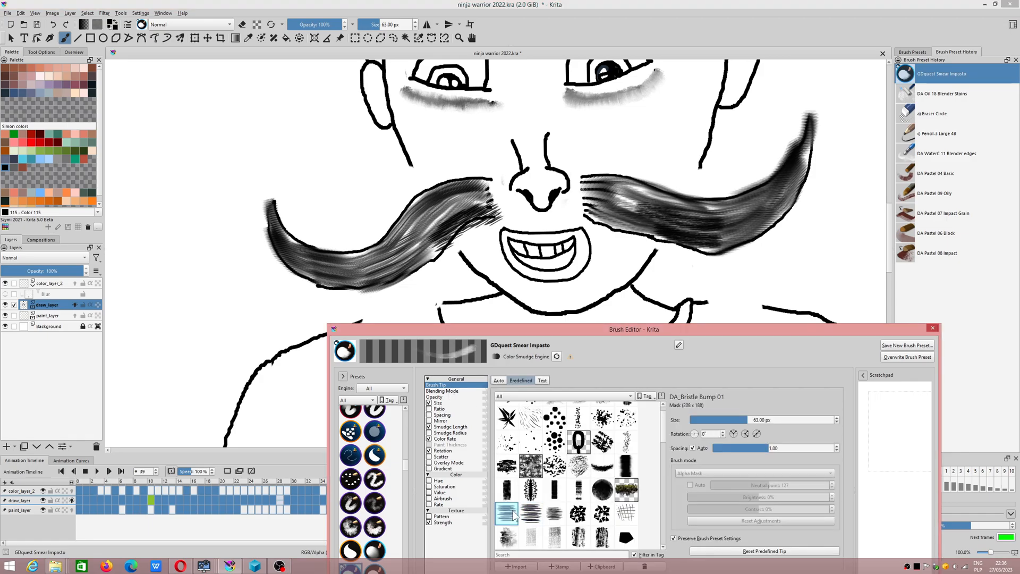
{"action": "left_click_drag", "start_coordinate": [353, 285], "coordinate": [255, 284]}
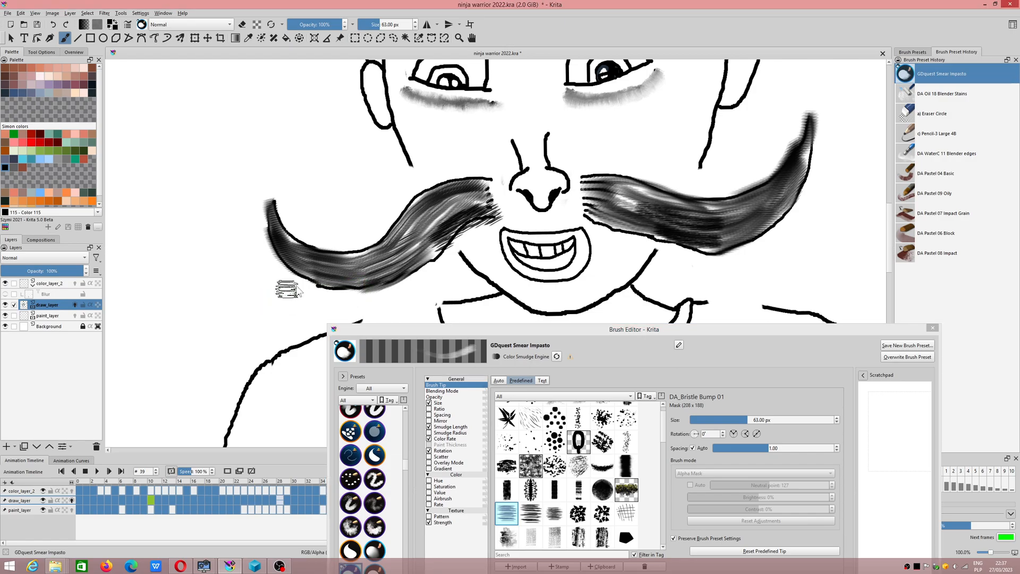
{"action": "key", "text": "ctrl+z"}
- Try higher auto spacing values with horizontal test strokes off the moustache's left half, undoing each stroke
{"action": "left_click_drag", "start_coordinate": [766, 449], "coordinate": [770, 446]}
{"action": "left_click_drag", "start_coordinate": [333, 287], "coordinate": [219, 285]}
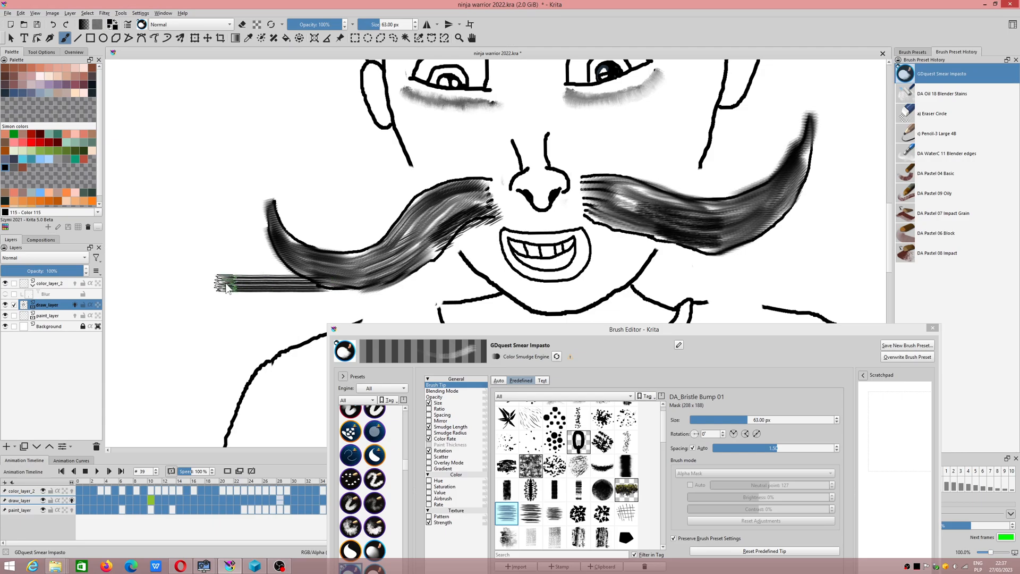
{"action": "scroll", "coordinate": [258, 292], "scroll_direction": "up", "scroll_amount": 2}
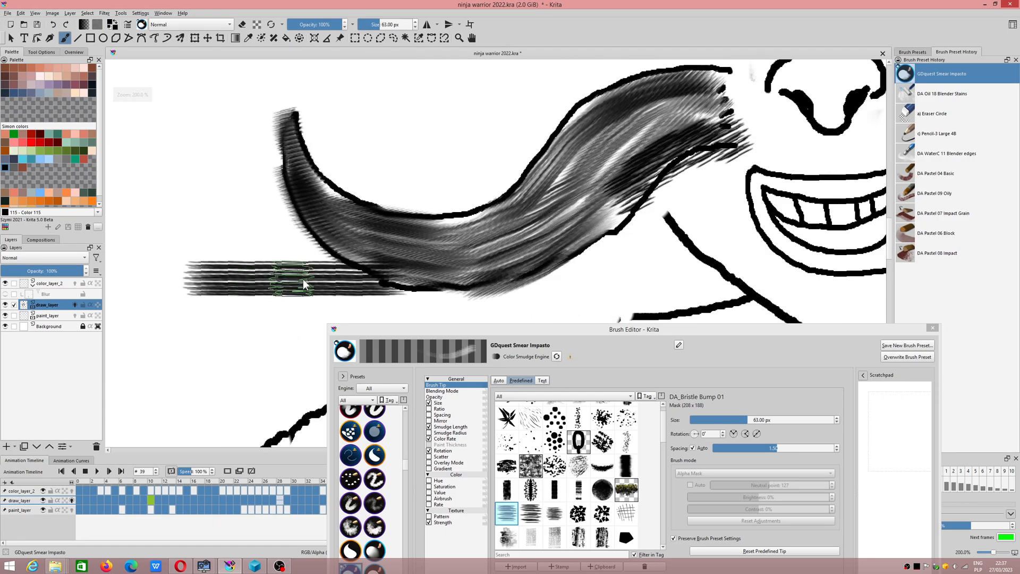
{"action": "scroll", "coordinate": [311, 282], "scroll_direction": "down", "scroll_amount": 2}
{"action": "key", "text": "ctrl+z"}
{"action": "left_click_drag", "start_coordinate": [187, 238], "coordinate": [277, 259]}
{"action": "key", "text": "ctrl+z"}
{"action": "left_click_drag", "start_coordinate": [762, 451], "coordinate": [777, 448]}
{"action": "left_click_drag", "start_coordinate": [314, 243], "coordinate": [229, 230]}
{"action": "key", "text": "ctrl+z"}
{"action": "left_click_drag", "start_coordinate": [314, 259], "coordinate": [204, 255]}
{"action": "key", "text": "ctrl+z"}
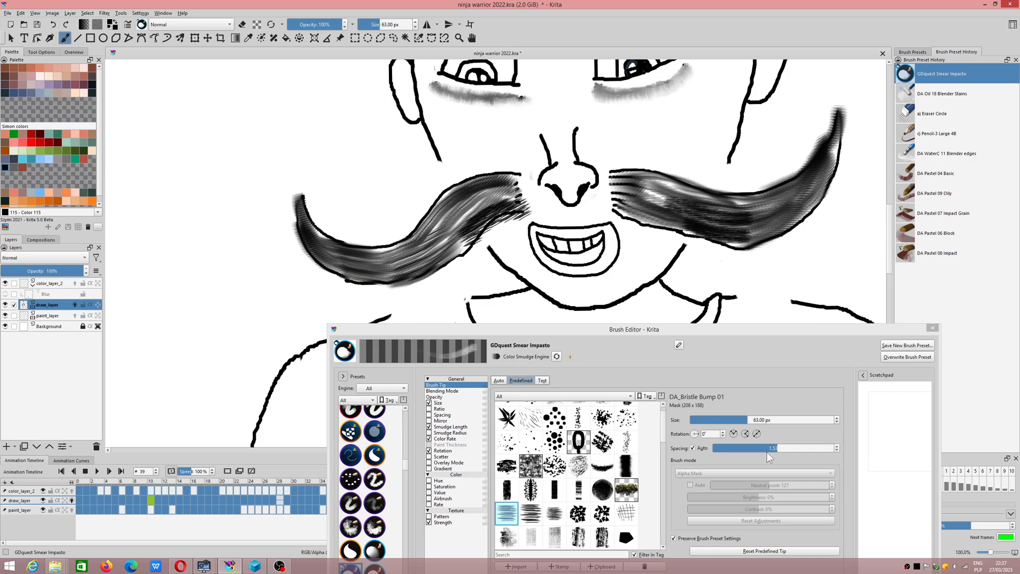
- Set the brush tip's auto spacing to 1.86 and overwrite the GDquest Smear Impasto preset after undoing a test stroke
{"action": "left_click", "coordinate": [782, 448]}
{"action": "left_click_drag", "start_coordinate": [298, 252], "coordinate": [202, 236]}
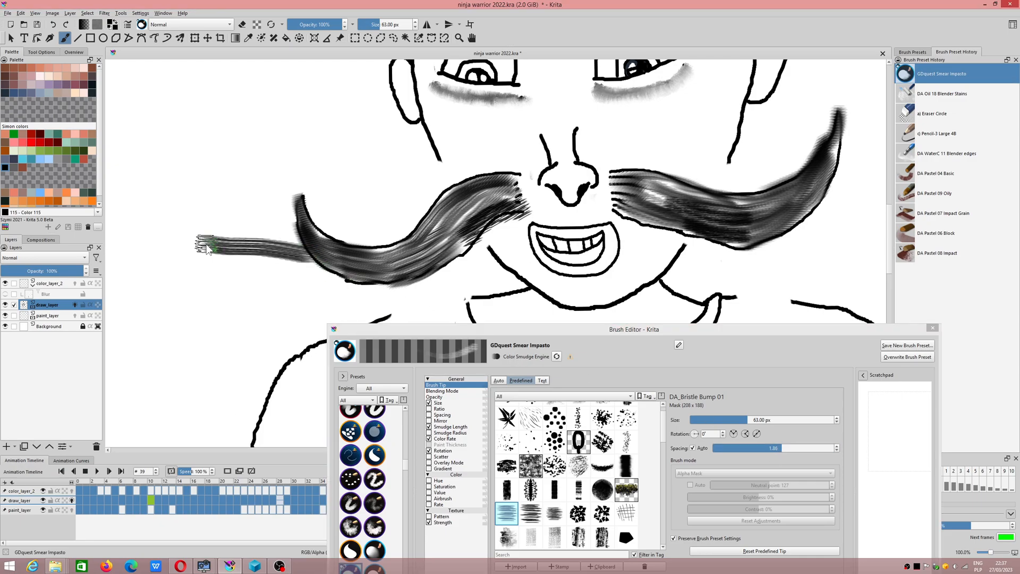
{"action": "key", "text": "ctrl+z"}
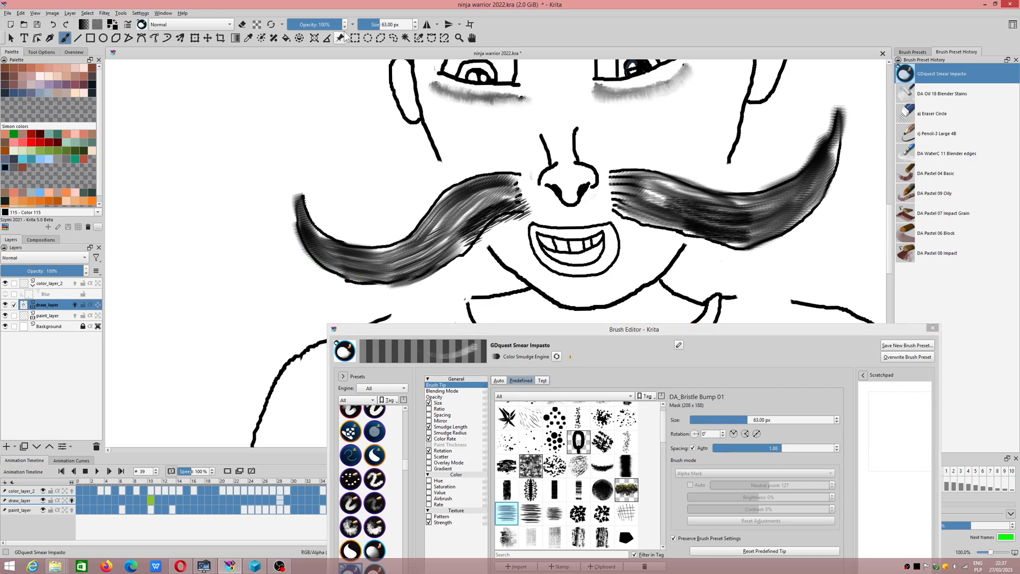
{"action": "left_click", "coordinate": [910, 360]}
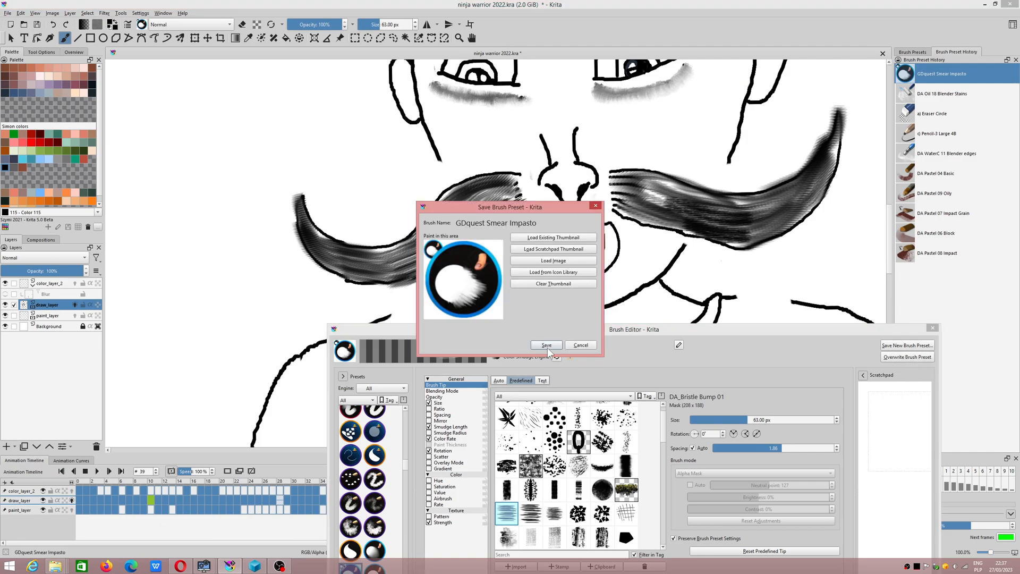
{"action": "left_click", "coordinate": [546, 346]}
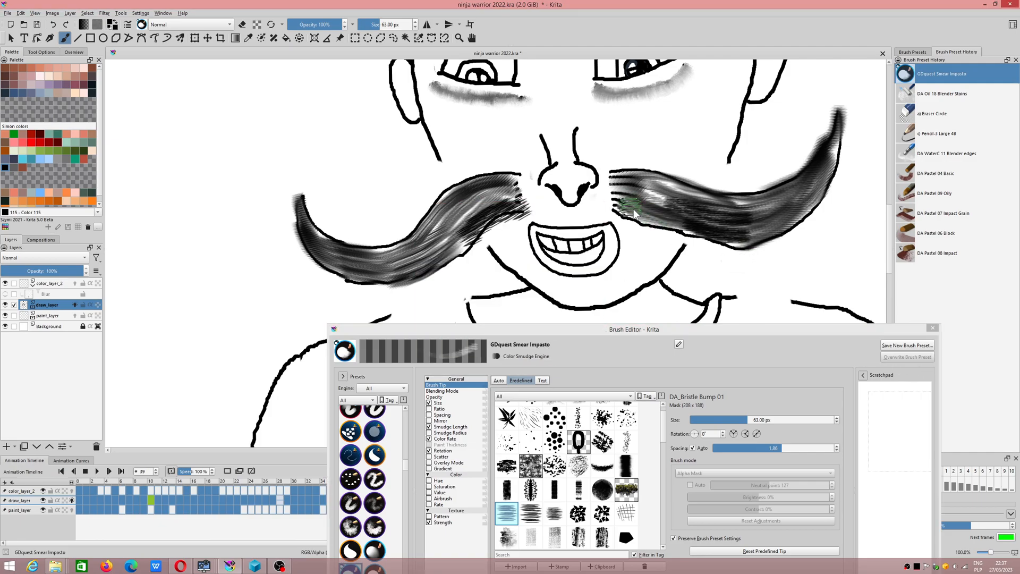
- Smear hair strands along the moustache's right half from its inner end and check the result on the whole figure
{"action": "left_click_drag", "start_coordinate": [627, 189], "coordinate": [702, 212]}
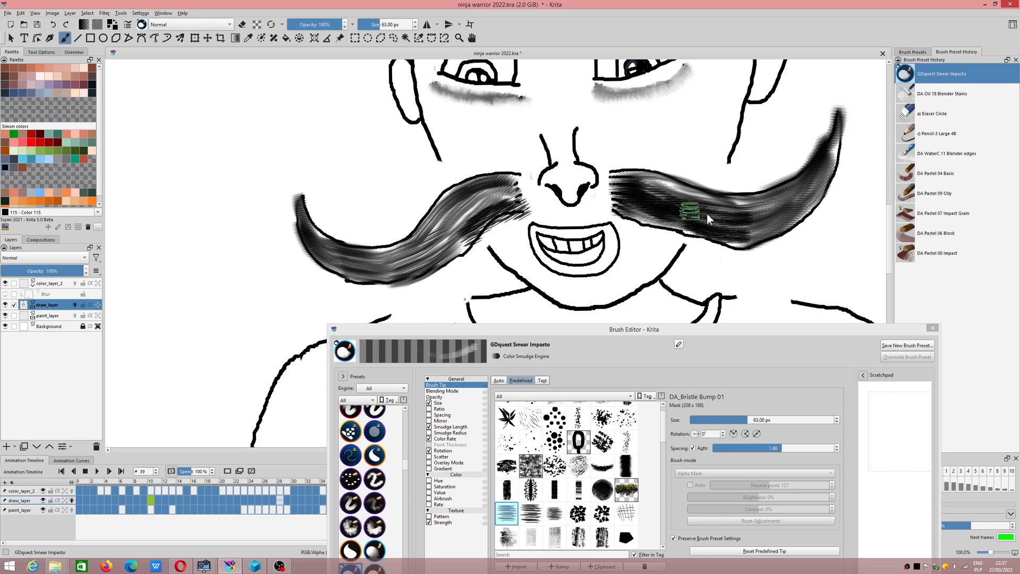
{"action": "left_click_drag", "start_coordinate": [642, 187], "coordinate": [745, 209]}
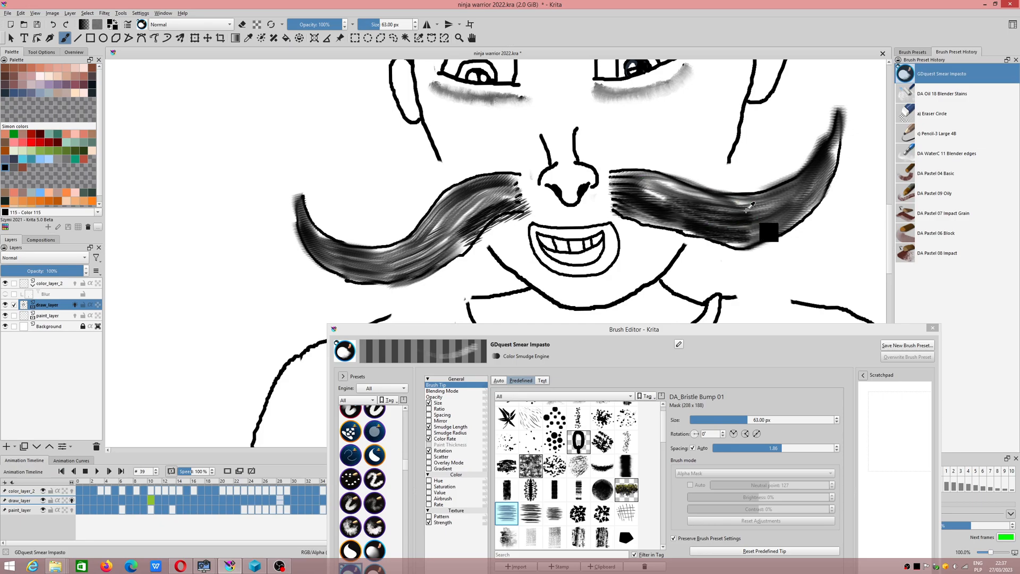
{"action": "scroll", "coordinate": [493, 220], "scroll_direction": "down", "scroll_amount": 1}
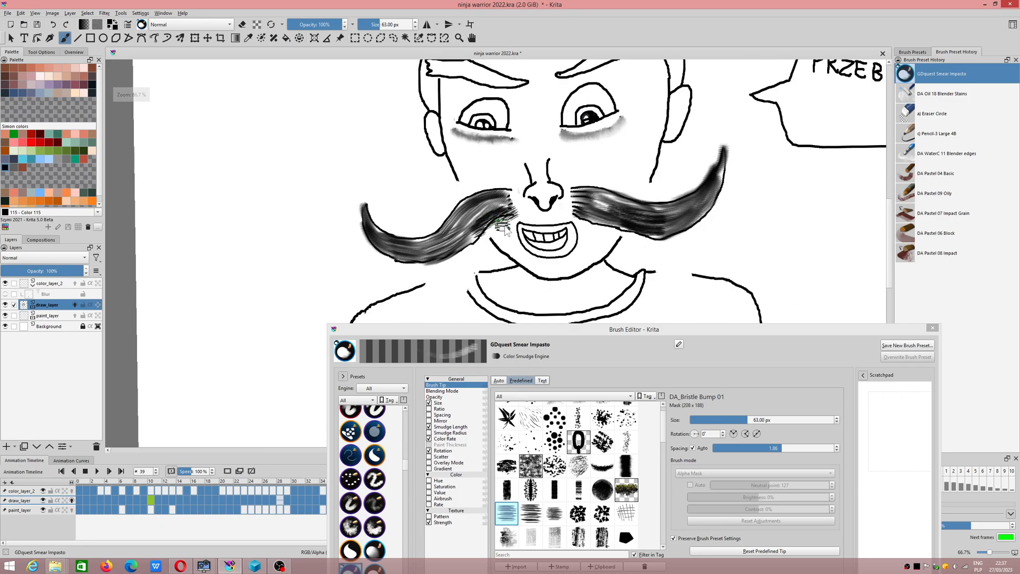
{"action": "scroll", "coordinate": [439, 215], "scroll_direction": "down", "scroll_amount": 3}
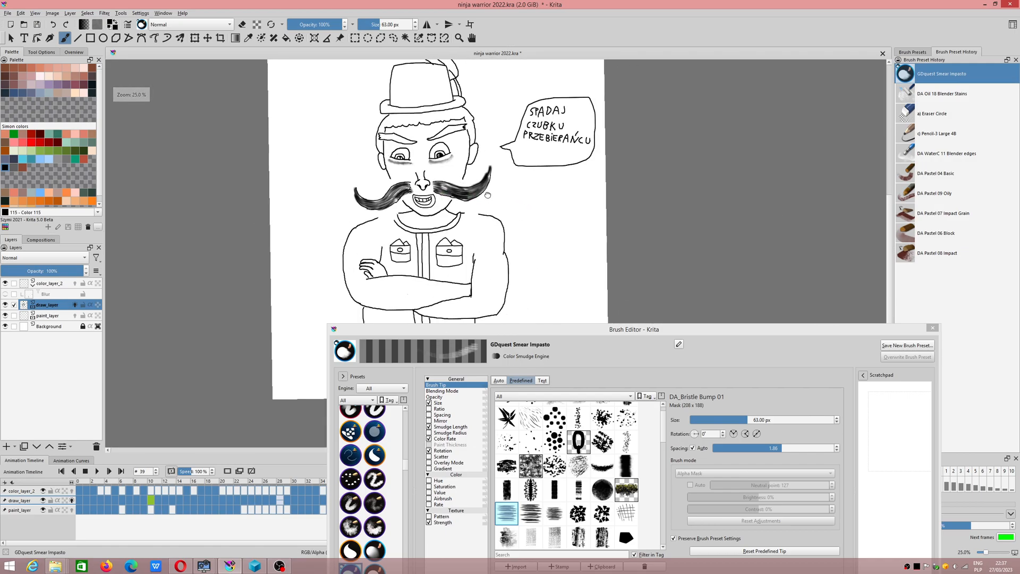
{"action": "scroll", "coordinate": [427, 195], "scroll_direction": "up", "scroll_amount": 6}
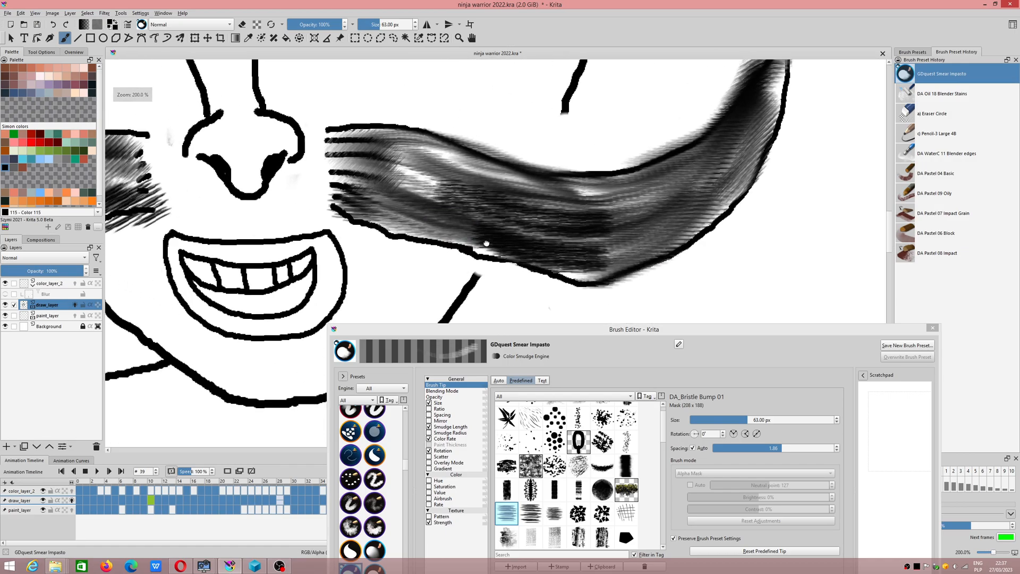
{"action": "scroll", "coordinate": [566, 234], "scroll_direction": "down", "scroll_amount": 2}
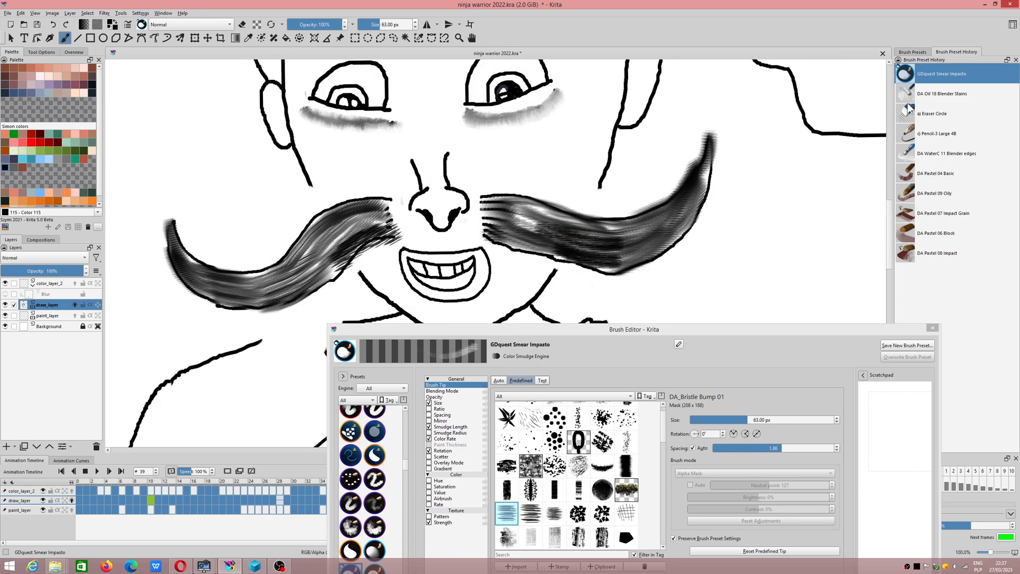
- Make an Eraser Circle stroke through the moustache's right half and smear that area with GDquest Smear Impasto
{"action": "left_click", "coordinate": [935, 113]}
{"action": "mouse_move", "coordinate": [507, 228]}
{"action": "left_mouse_down"}
{"action": "mouse_move", "coordinate": [562, 246]}
{"action": "mouse_move", "coordinate": [599, 244]}
{"action": "mouse_move", "coordinate": [534, 220]}
{"action": "mouse_move", "coordinate": [491, 220]}
{"action": "mouse_move", "coordinate": [600, 247]}
{"action": "left_mouse_up"}
{"action": "left_click", "coordinate": [904, 74]}
{"action": "mouse_move", "coordinate": [499, 208]}
{"action": "left_mouse_down"}
{"action": "mouse_move", "coordinate": [612, 243]}
{"action": "mouse_move", "coordinate": [564, 244]}
{"action": "mouse_move", "coordinate": [636, 249]}
{"action": "mouse_move", "coordinate": [487, 220]}
{"action": "mouse_move", "coordinate": [529, 241]}
{"action": "mouse_move", "coordinate": [574, 233]}
{"action": "left_mouse_up"}
{"action": "scroll", "coordinate": [572, 233], "scroll_direction": "down", "scroll_amount": 2}
{"action": "scroll", "coordinate": [537, 257], "scroll_direction": "up", "scroll_amount": 2}
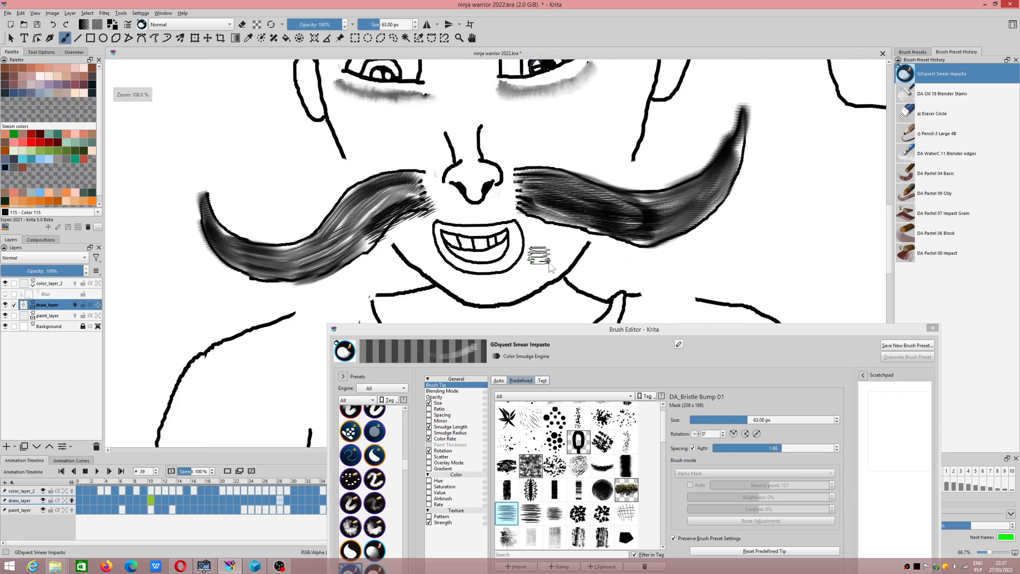
- Try the Branches brush tip with 180° rotation and 0.11 auto spacing, undoing the test strokes below the moustache's right half
{"action": "left_click", "coordinate": [530, 420]}
{"action": "mouse_move", "coordinate": [547, 249]}
{"action": "left_mouse_down"}
{"action": "mouse_move", "coordinate": [588, 244]}
{"action": "mouse_move", "coordinate": [696, 260]}
{"action": "left_mouse_up"}
{"action": "key", "text": "ctrl+z"}
{"action": "left_click", "coordinate": [690, 434]}
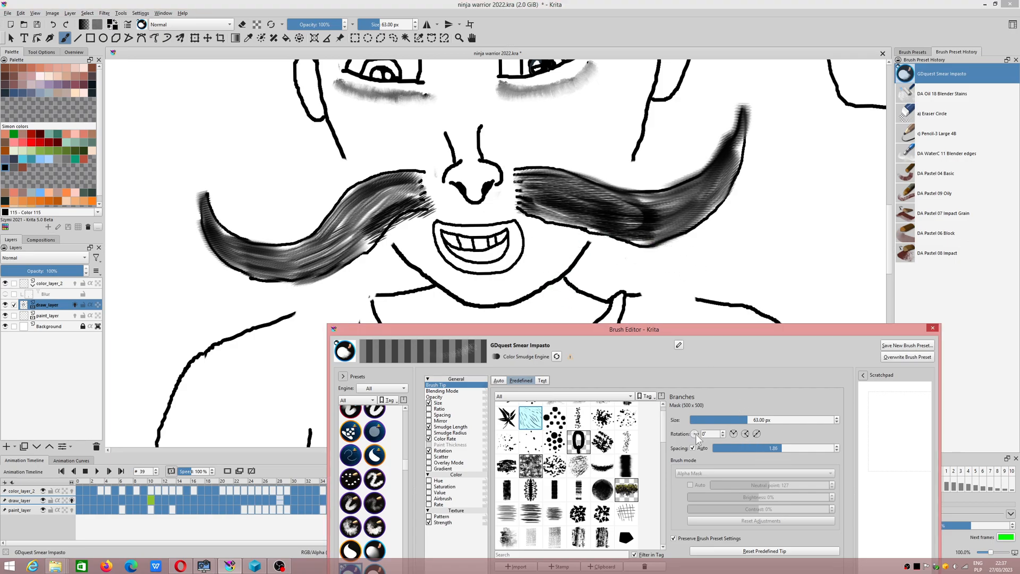
{"action": "mouse_move", "coordinate": [641, 280]}
{"action": "left_mouse_down"}
{"action": "mouse_move", "coordinate": [550, 279]}
{"action": "mouse_move", "coordinate": [650, 265]}
{"action": "left_mouse_up"}
{"action": "key", "text": "ctrl+z"}
{"action": "left_click", "coordinate": [737, 448]}
{"action": "left_click_drag", "start_coordinate": [726, 285], "coordinate": [760, 280]}
{"action": "key", "text": "ctrl+z"}
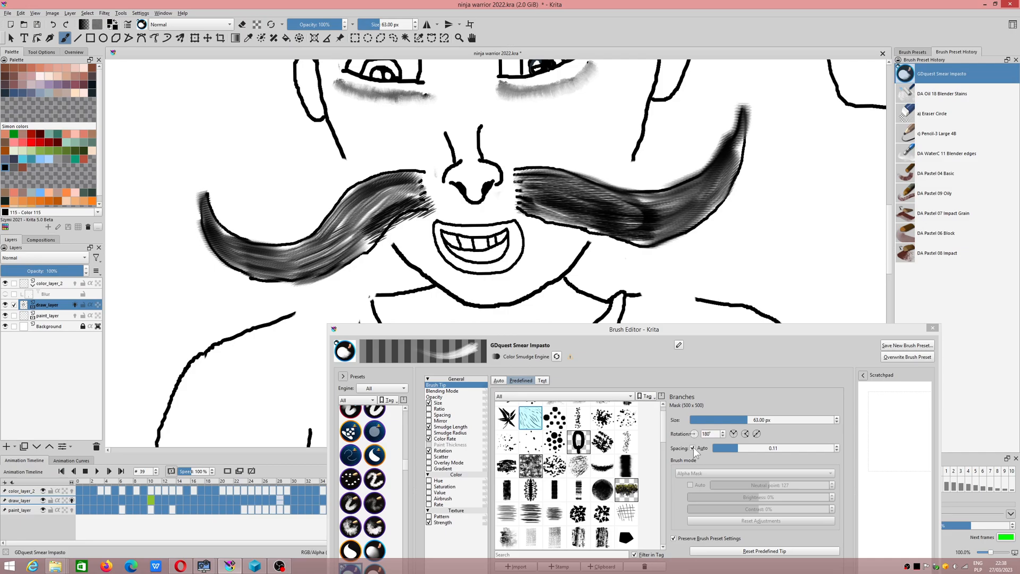
- Try the chisel_streaks brush tip, raise its auto spacing to 1.77, and undo the test strokes below the moustache's right half
{"action": "left_click", "coordinate": [579, 489]}
{"action": "left_click_drag", "start_coordinate": [505, 260], "coordinate": [619, 269]}
{"action": "key", "text": "ctrl+z"}
{"action": "left_click_drag", "start_coordinate": [734, 450], "coordinate": [765, 448]}
{"action": "mouse_move", "coordinate": [664, 260]}
{"action": "left_mouse_down"}
{"action": "mouse_move", "coordinate": [538, 258]}
{"action": "mouse_move", "coordinate": [714, 279]}
{"action": "left_mouse_up"}
{"action": "key", "text": "ctrl+z"}
{"action": "left_click", "coordinate": [776, 448]}
{"action": "key", "text": "ctrl+z"}
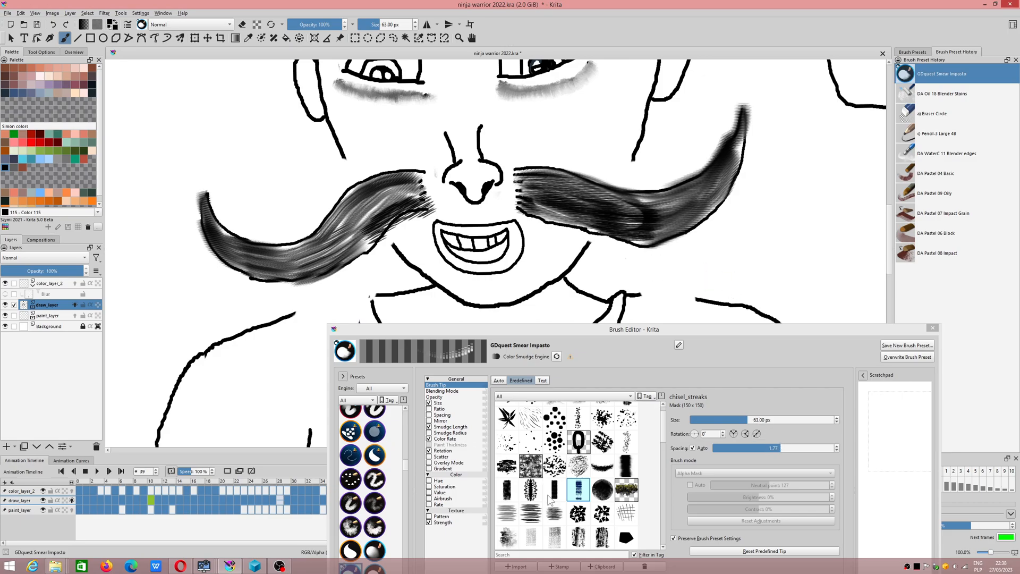
- Return to the DA_Bristle Bump 01 brush tip, browse the other tips, and undo a test stroke below the moustache's right half
{"action": "left_click", "coordinate": [511, 512]}
{"action": "scroll", "coordinate": [581, 464], "scroll_direction": "up", "scroll_amount": 1}
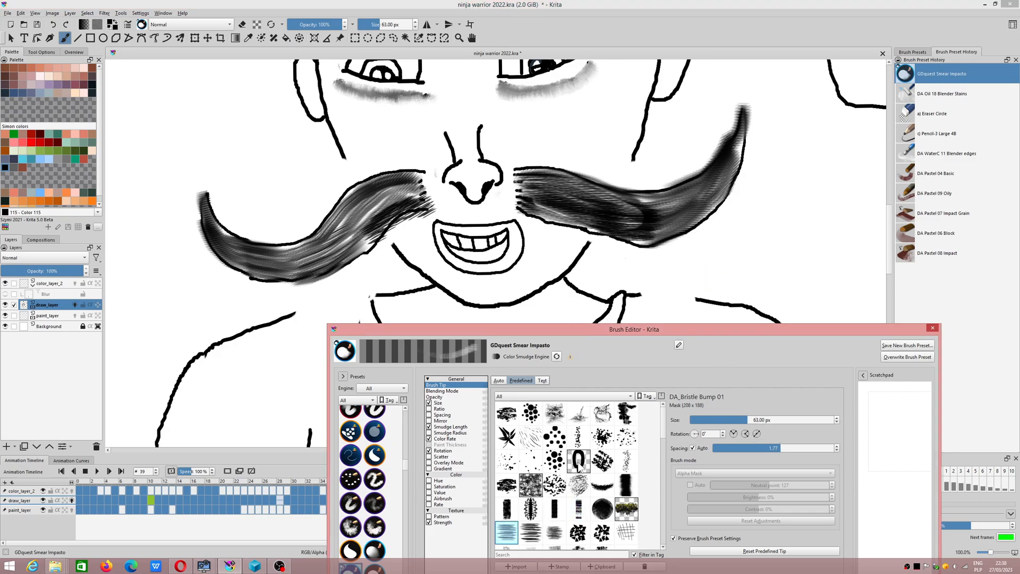
{"action": "scroll", "coordinate": [581, 464], "scroll_direction": "up", "scroll_amount": 5}
{"action": "scroll", "coordinate": [581, 468], "scroll_direction": "down", "scroll_amount": 5}
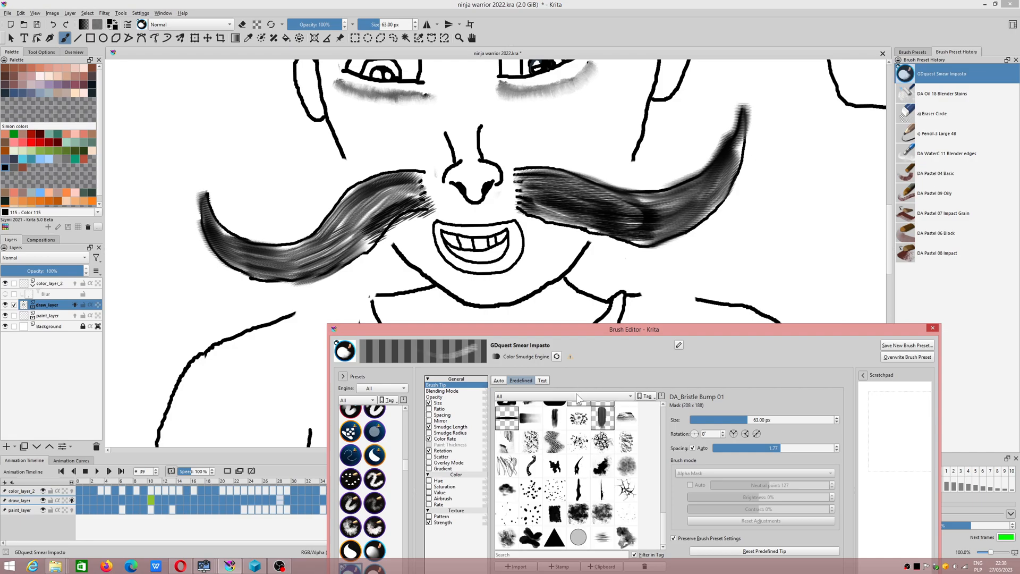
{"action": "mouse_move", "coordinate": [526, 238]}
{"action": "left_mouse_down"}
{"action": "mouse_move", "coordinate": [649, 256]}
{"action": "mouse_move", "coordinate": [653, 273]}
{"action": "left_mouse_up"}
{"action": "key", "text": "ctrl+z"}
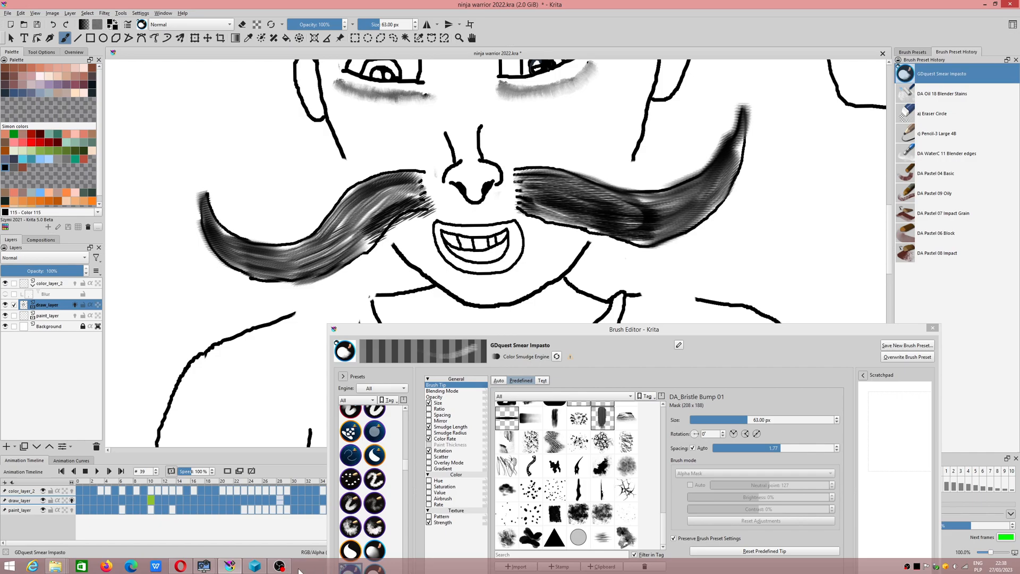
{"action": "left_click", "coordinate": [279, 565]}
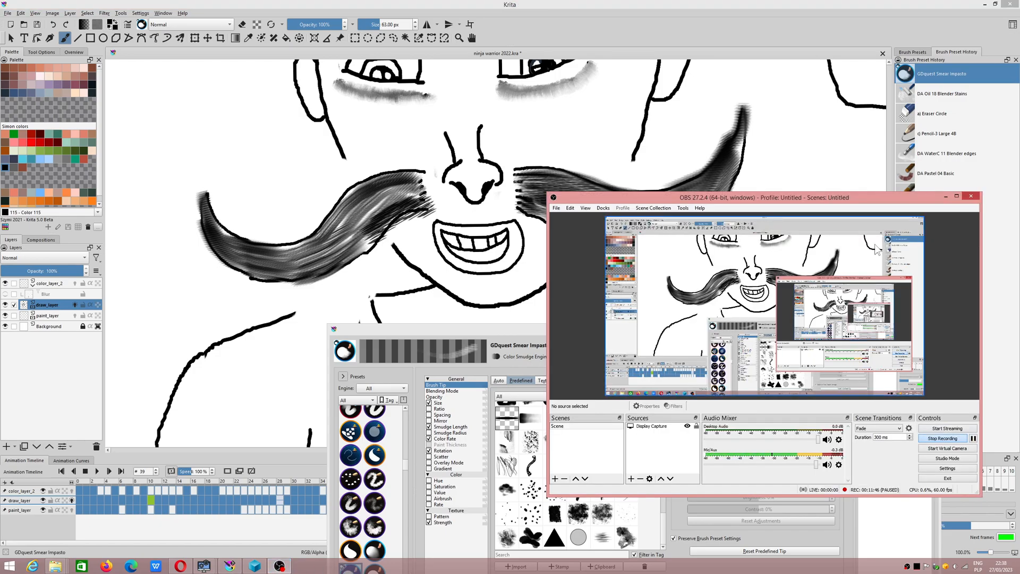
{"action": "left_click", "coordinate": [945, 197]}
- Close the brush editor and bring the whole drawing into view
{"action": "scroll", "coordinate": [534, 250], "scroll_direction": "down", "scroll_amount": 6}
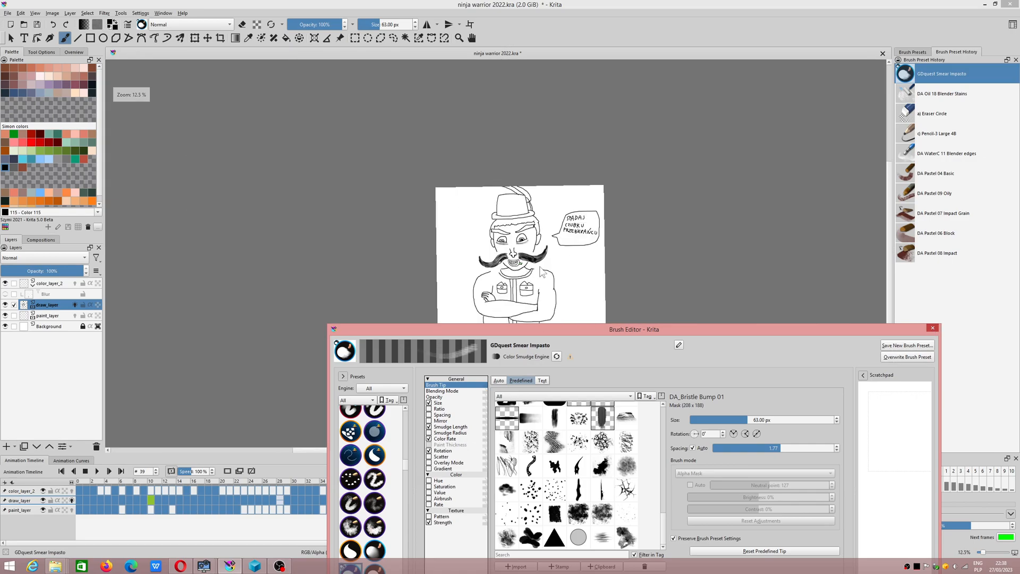
{"action": "left_click", "coordinate": [932, 328]}
{"action": "scroll", "coordinate": [460, 294], "scroll_direction": "up", "scroll_amount": 2}
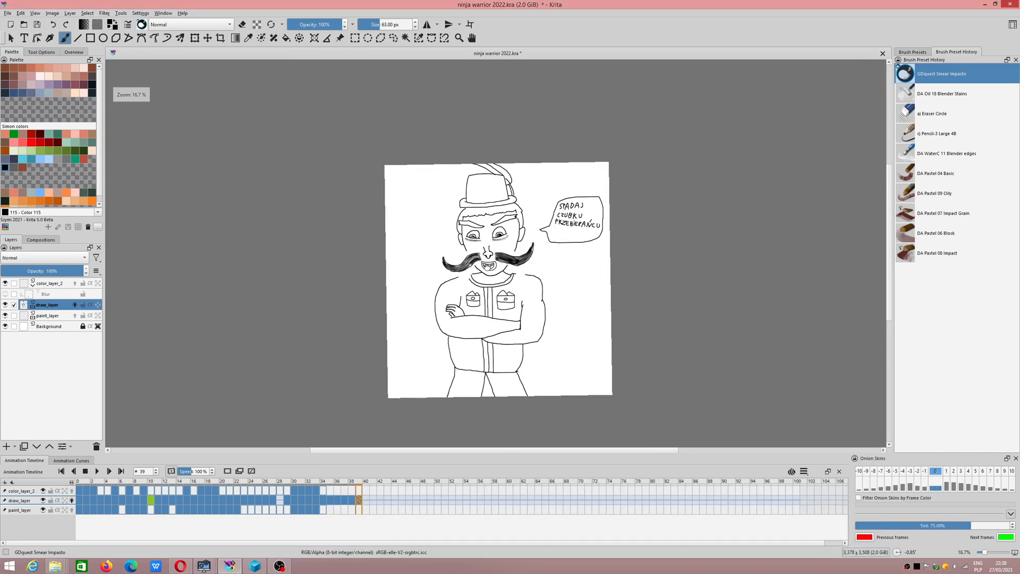
- Review the draw_layer drawings on frames 38 back to 34, and return to frame 39 for a closer look at the moustache
{"action": "left_click", "coordinate": [351, 499]}
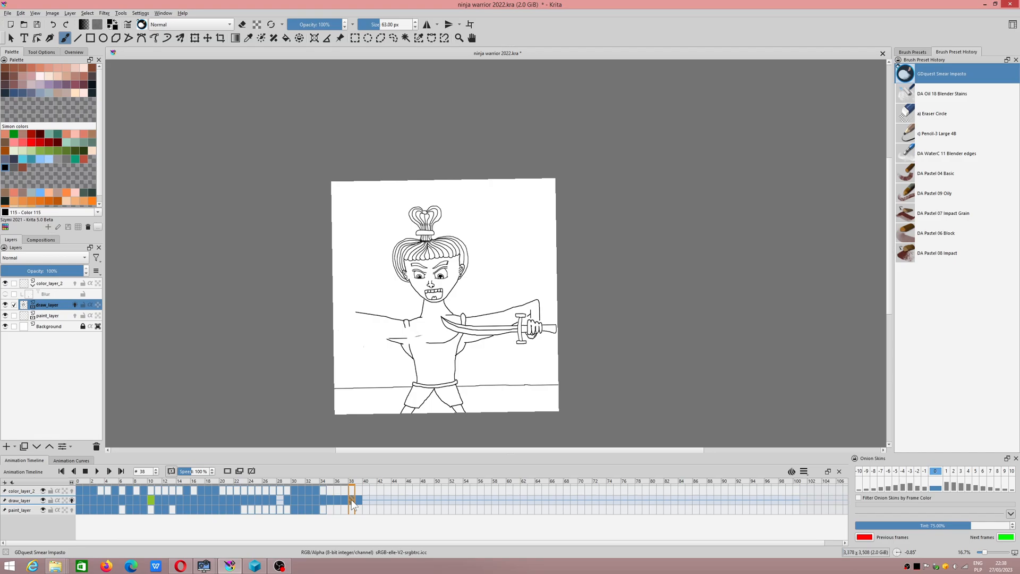
{"action": "left_click", "coordinate": [345, 500]}
{"action": "left_click", "coordinate": [336, 500]}
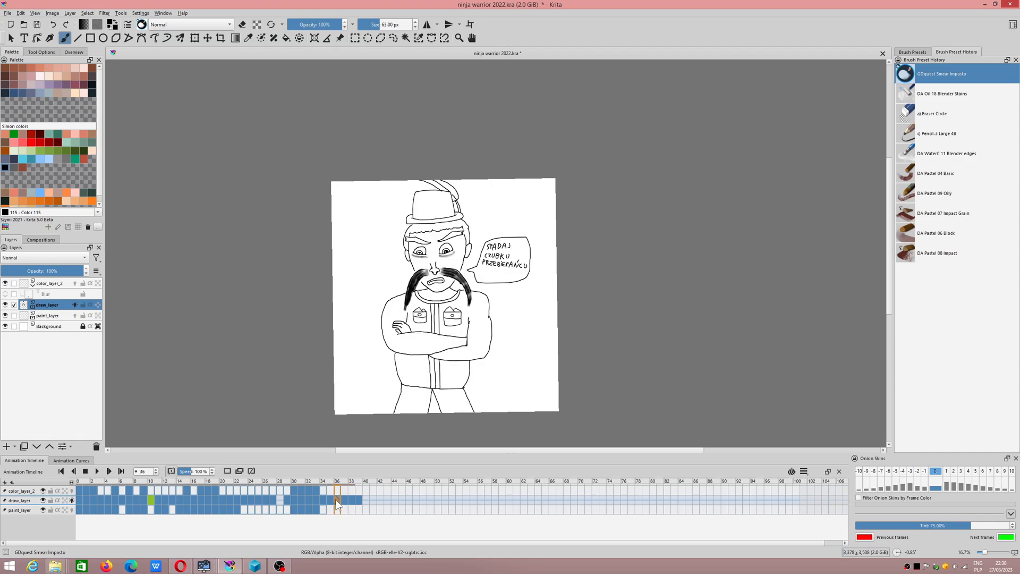
{"action": "left_click", "coordinate": [331, 500]}
{"action": "left_click", "coordinate": [323, 499]}
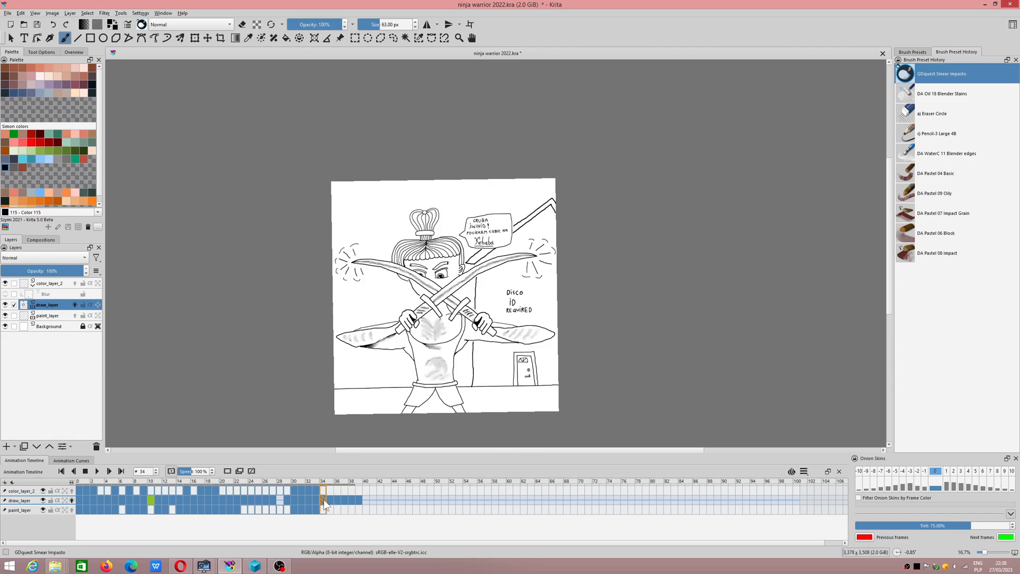
{"action": "left_click", "coordinate": [358, 500]}
{"action": "scroll", "coordinate": [351, 310], "scroll_direction": "up", "scroll_amount": 3}
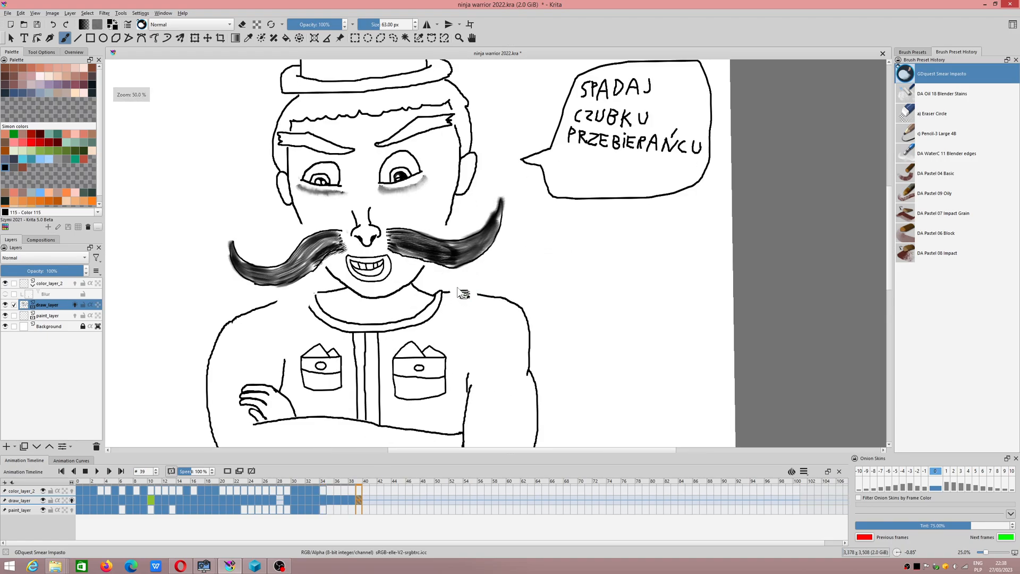
- Browse the presets in the brush editor, choose the i) Wet Bristles Rough brush, and close the editor
{"action": "left_click", "coordinate": [127, 25]}
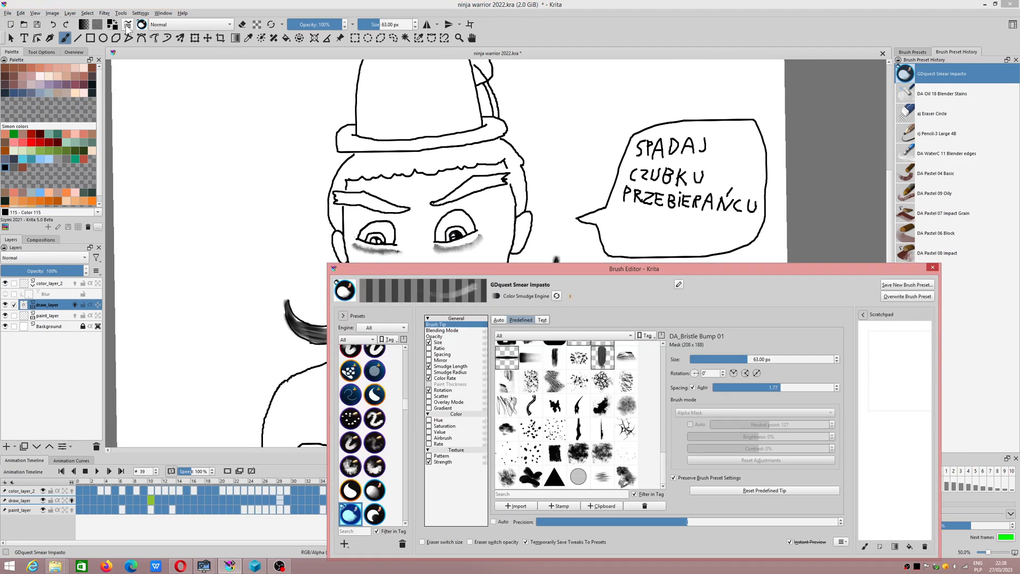
{"action": "scroll", "coordinate": [404, 407], "scroll_direction": "down", "scroll_amount": 4}
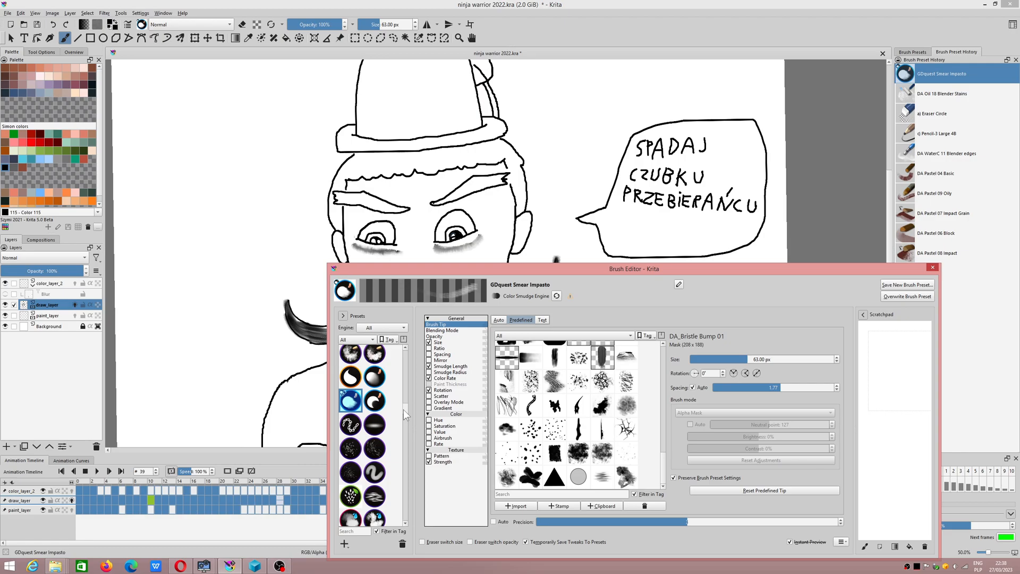
{"action": "scroll", "coordinate": [364, 442], "scroll_direction": "down", "scroll_amount": 10}
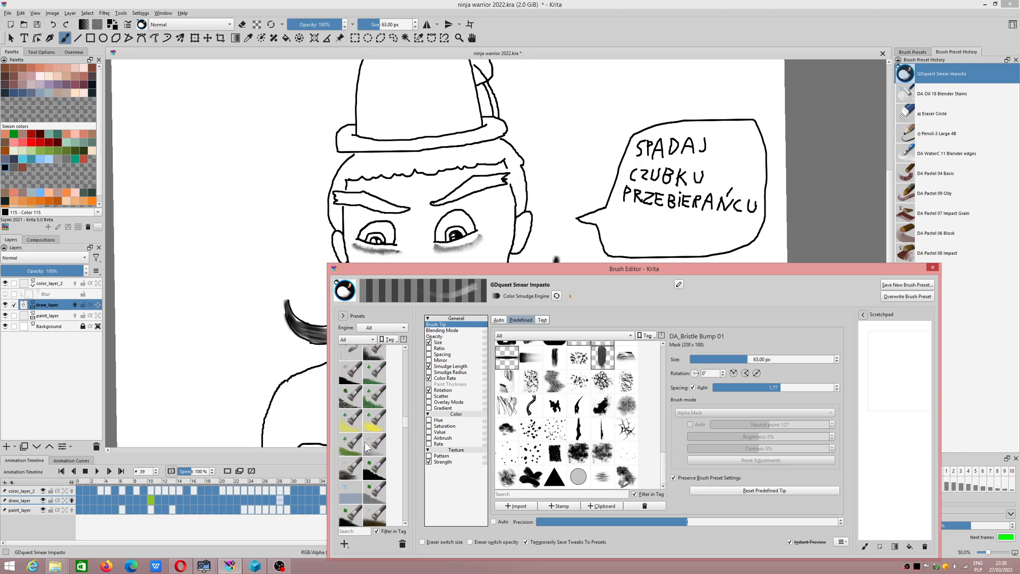
{"action": "scroll", "coordinate": [375, 444], "scroll_direction": "up", "scroll_amount": 5}
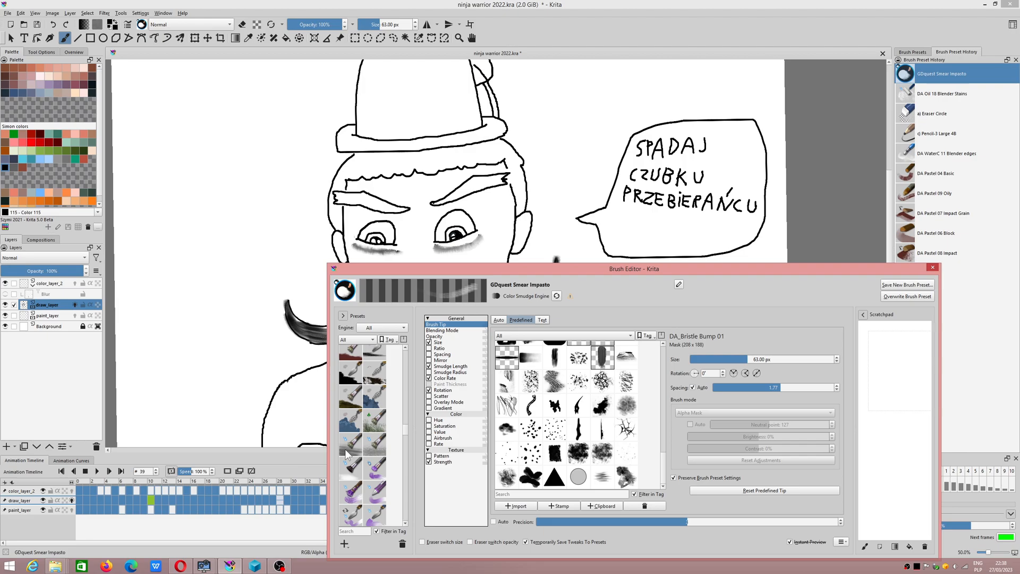
{"action": "mouse_move", "coordinate": [345, 454]}
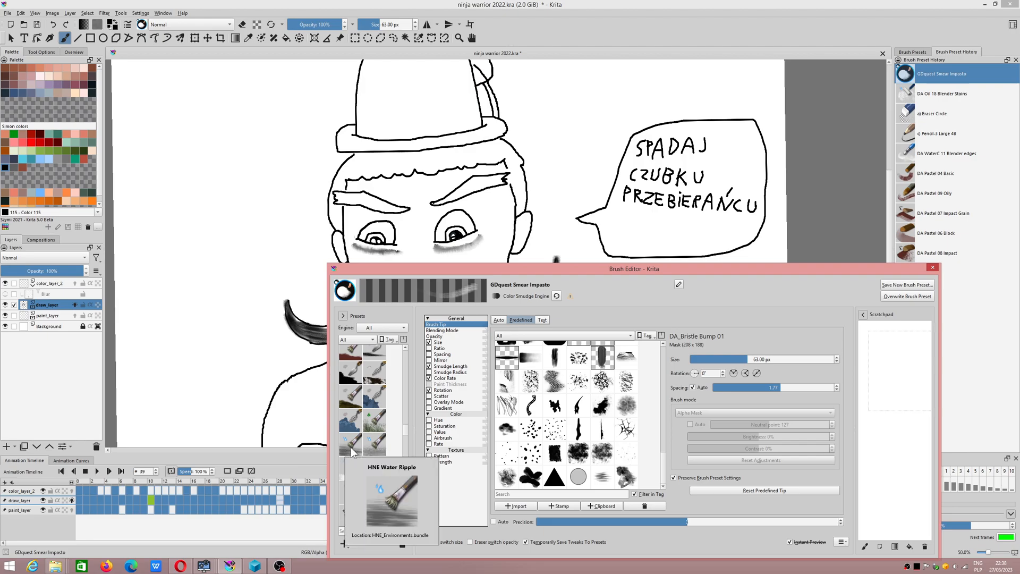
{"action": "mouse_move", "coordinate": [380, 440]}
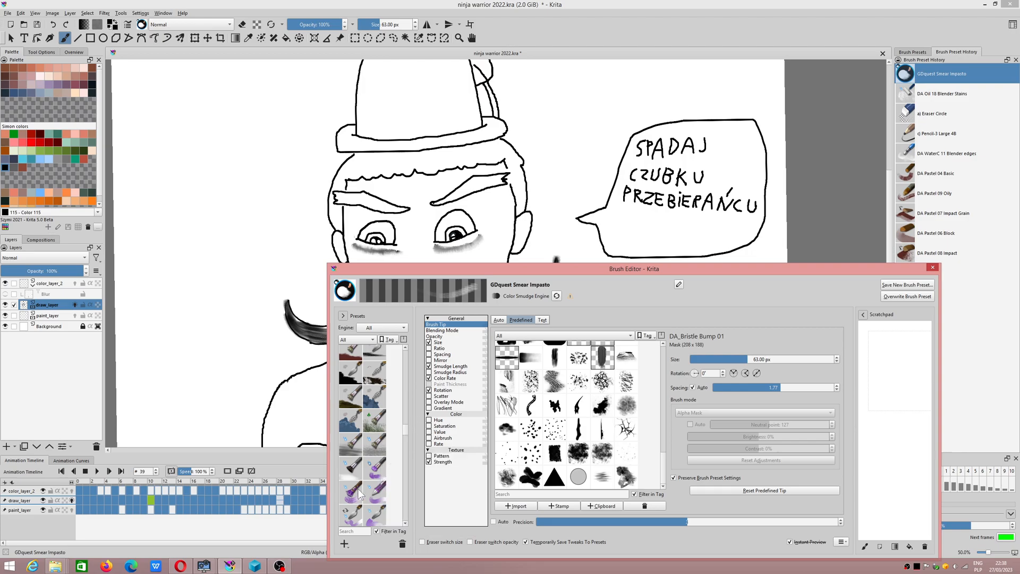
{"action": "mouse_move", "coordinate": [359, 494]}
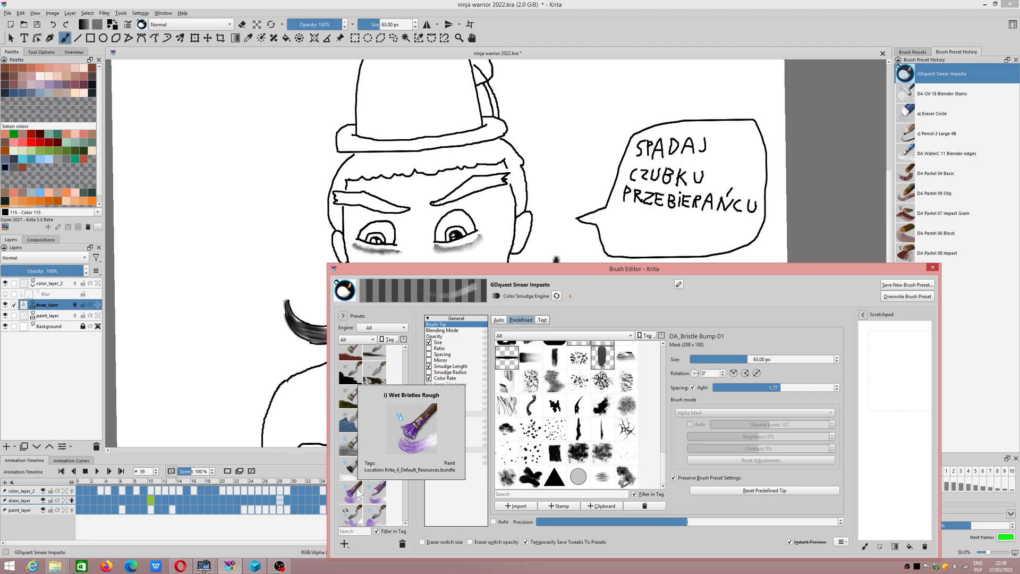
{"action": "left_click", "coordinate": [360, 494]}
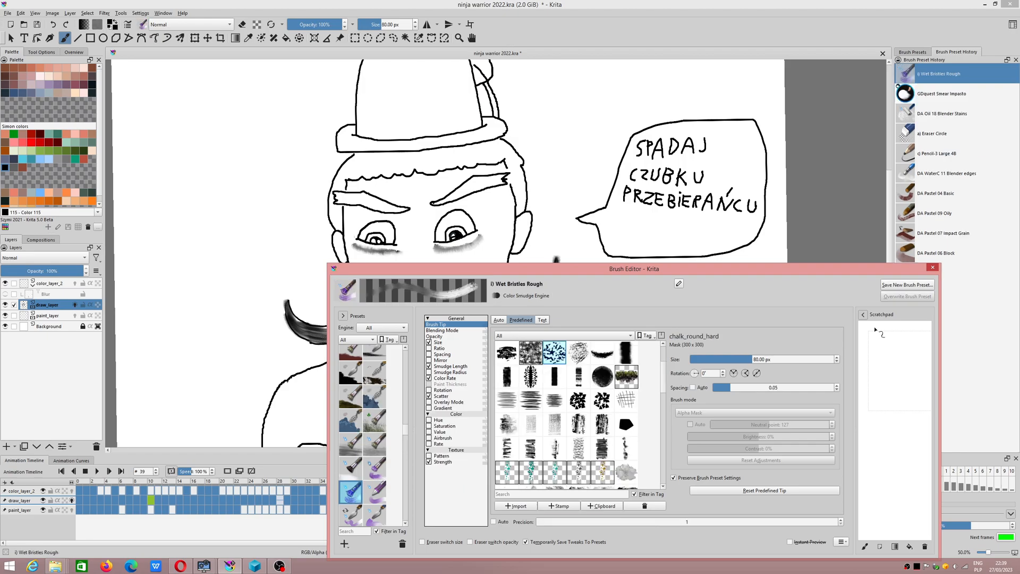
{"action": "left_click", "coordinate": [933, 268]}
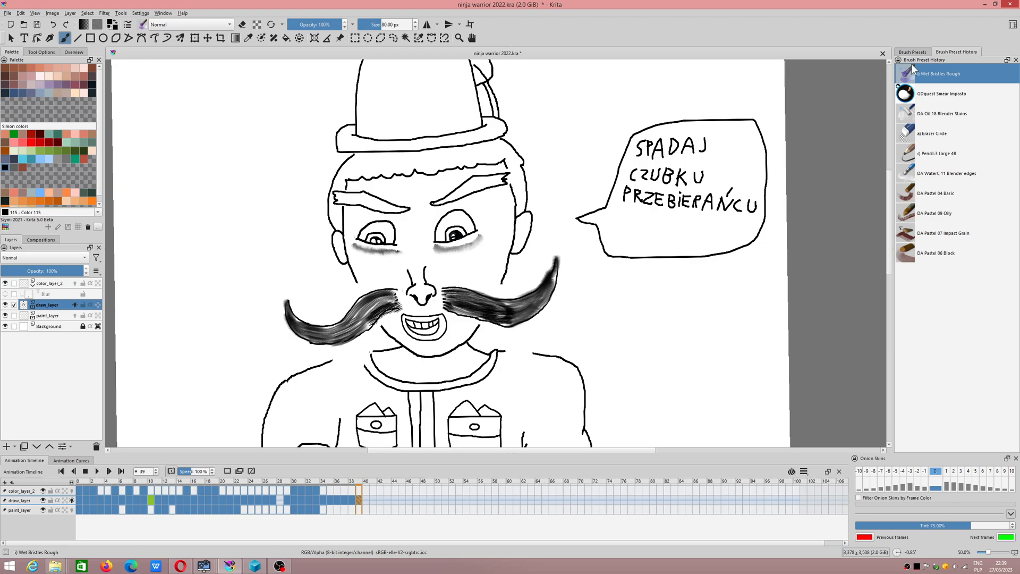
- Try a wet bristle stroke over the moustache's left tip and undo it
{"action": "scroll", "coordinate": [353, 262], "scroll_direction": "up", "scroll_amount": 2}
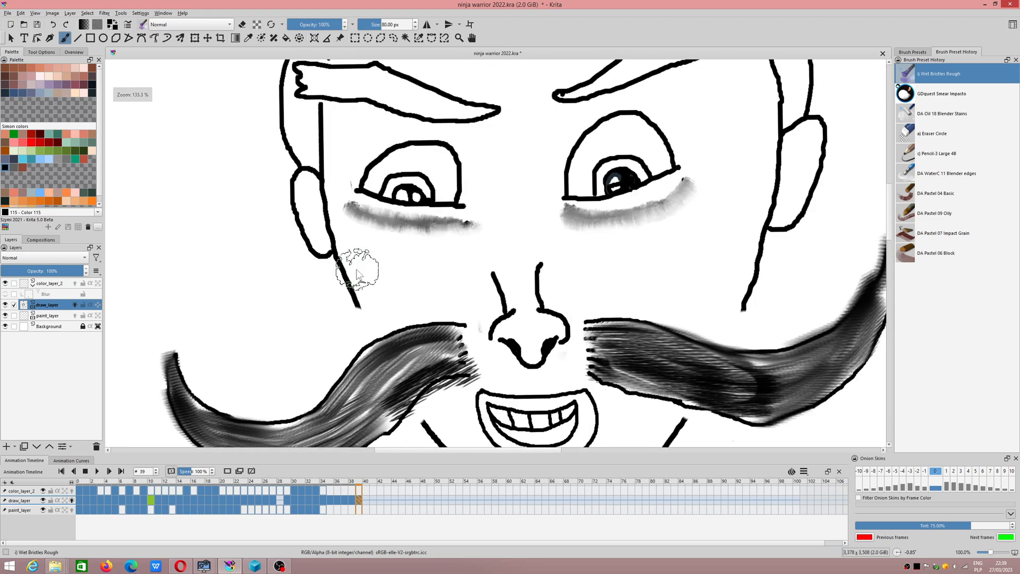
{"action": "scroll", "coordinate": [269, 341], "scroll_direction": "up", "scroll_amount": 1}
{"action": "mouse_move", "coordinate": [282, 289]}
{"action": "left_mouse_down"}
{"action": "mouse_move", "coordinate": [245, 224]}
{"action": "mouse_move", "coordinate": [268, 194]}
{"action": "left_mouse_up"}
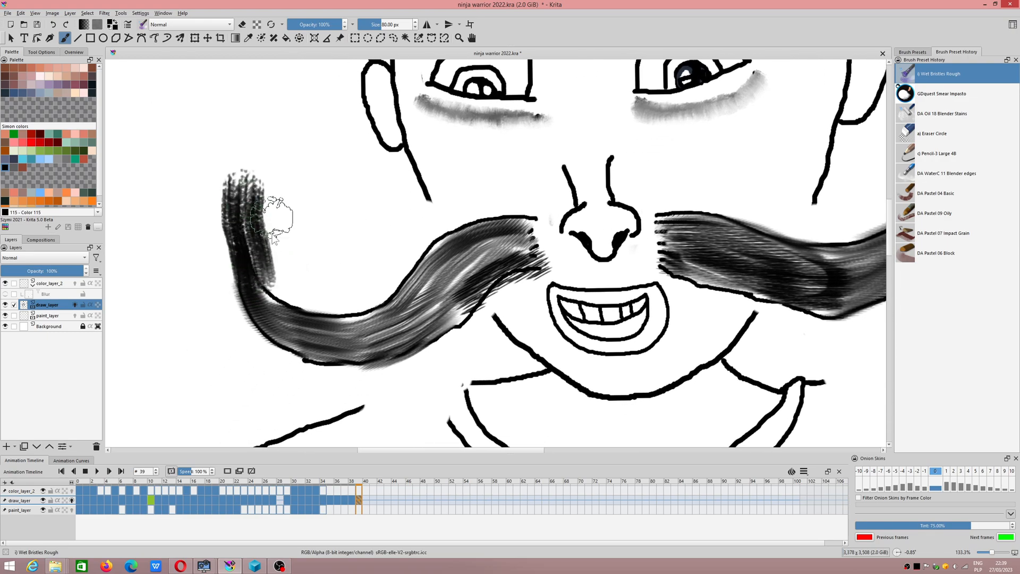
{"action": "key", "text": "ctrl+z"}
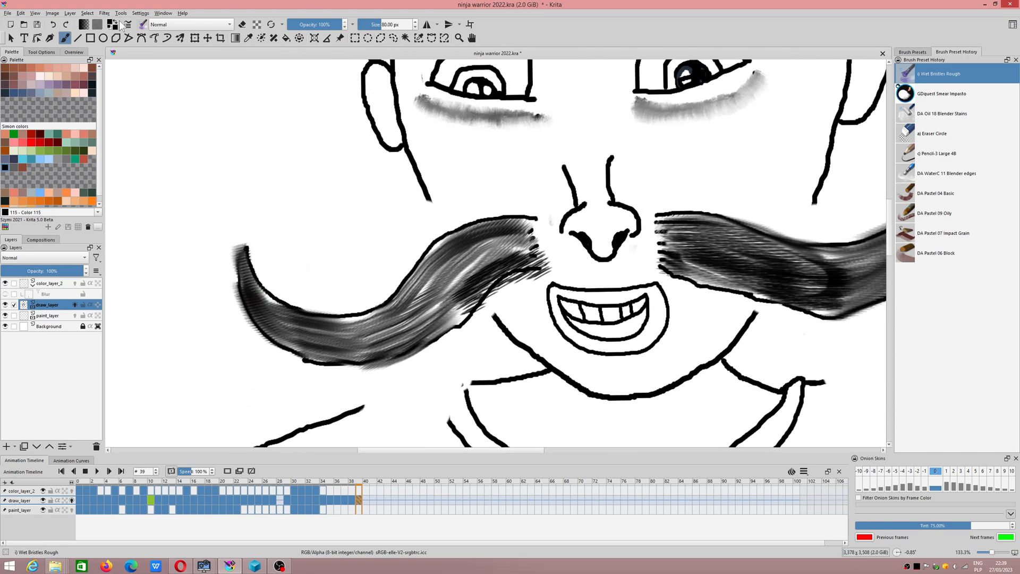
- Raise the brush tip spacing to 0.10, and undo a test stroke at the moustache's left tip
{"action": "left_click", "coordinate": [142, 24]}
{"action": "left_click", "coordinate": [127, 25]}
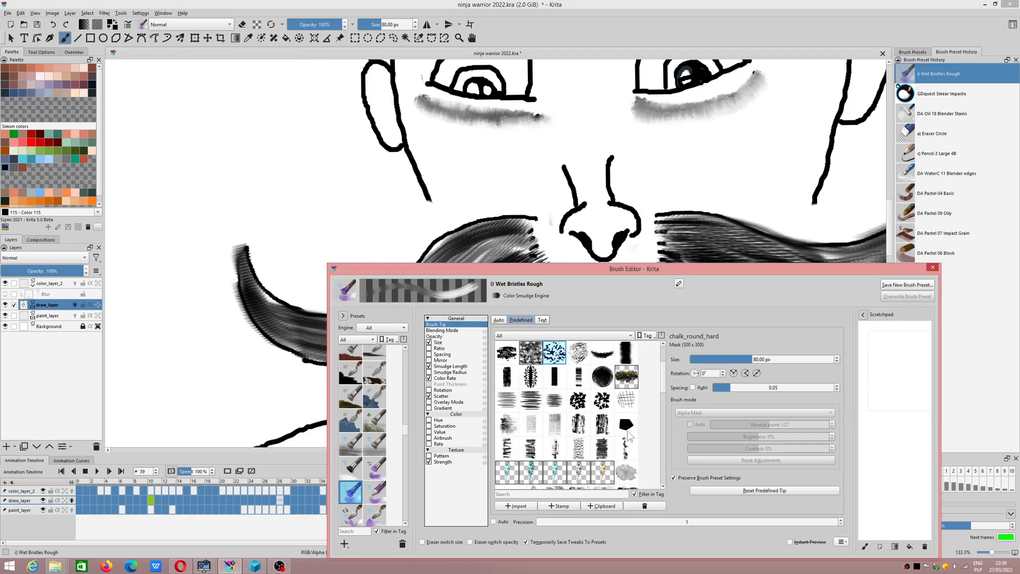
{"action": "left_click_drag", "start_coordinate": [733, 386], "coordinate": [739, 387]}
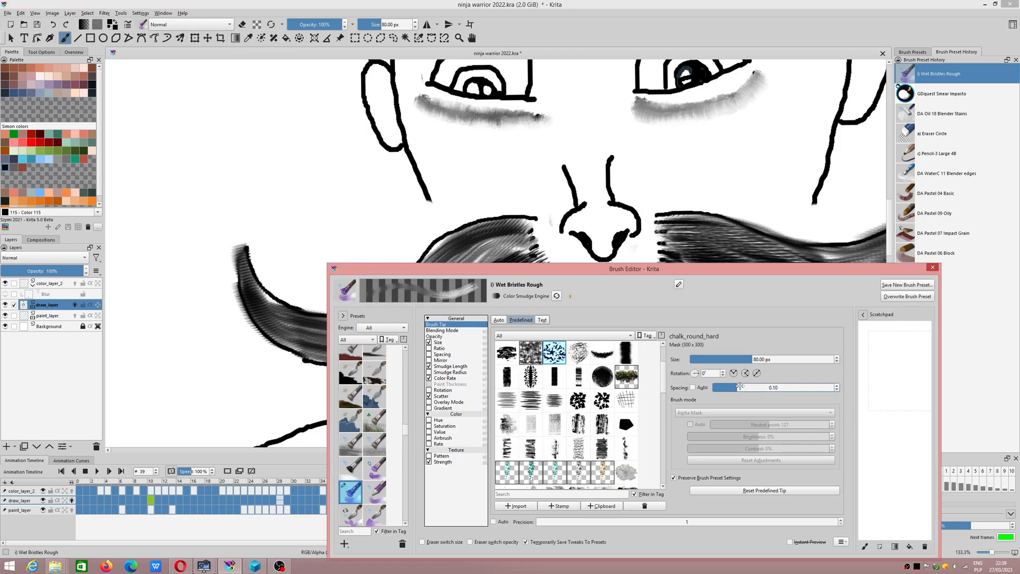
{"action": "mouse_move", "coordinate": [260, 268]}
{"action": "left_mouse_down"}
{"action": "mouse_move", "coordinate": [229, 197]}
{"action": "mouse_move", "coordinate": [253, 201]}
{"action": "mouse_move", "coordinate": [242, 216]}
{"action": "mouse_move", "coordinate": [190, 176]}
{"action": "left_mouse_up"}
{"action": "key", "text": "ctrl+z"}
{"action": "scroll", "coordinate": [218, 205], "scroll_direction": "down", "scroll_amount": 2}
{"action": "scroll", "coordinate": [228, 234], "scroll_direction": "up", "scroll_amount": 1}
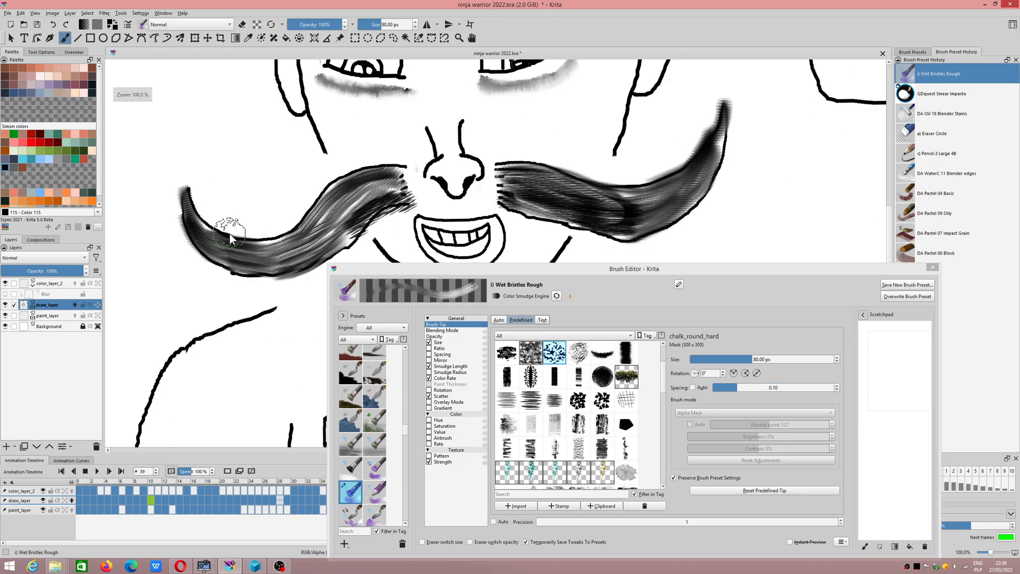
- Reduce the brush size to 30 px and extend the moustache's left tip upward with bristle strokes
{"action": "key", "text": "bracketleft"}
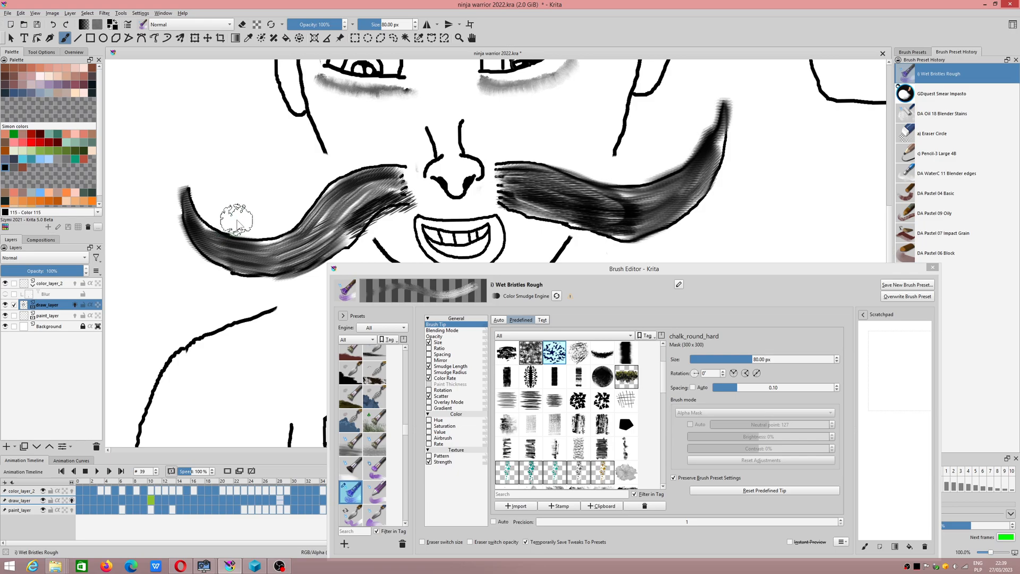
{"action": "key", "text": "bracketleft"}
{"action": "key", "text": "bracketleft"}
{"action": "key", "text": "bracketleft"}
{"action": "key", "text": "bracketleft"}
{"action": "key", "text": "bracketleft"}
{"action": "key", "text": "bracketleft"}
{"action": "mouse_move", "coordinate": [189, 204]}
{"action": "left_mouse_down"}
{"action": "mouse_move", "coordinate": [182, 162]}
{"action": "mouse_move", "coordinate": [192, 154]}
{"action": "mouse_move", "coordinate": [191, 177]}
{"action": "left_mouse_up"}
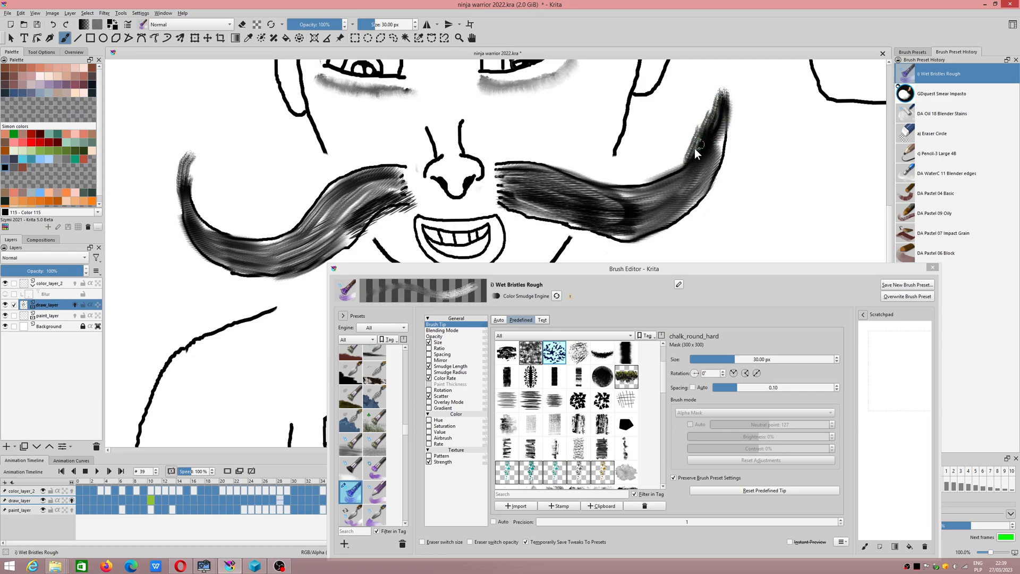
- Add hair texture along the upper and lower edges of the moustache's right half, up to its curled tip
{"action": "left_click_drag", "start_coordinate": [677, 167], "coordinate": [594, 180]}
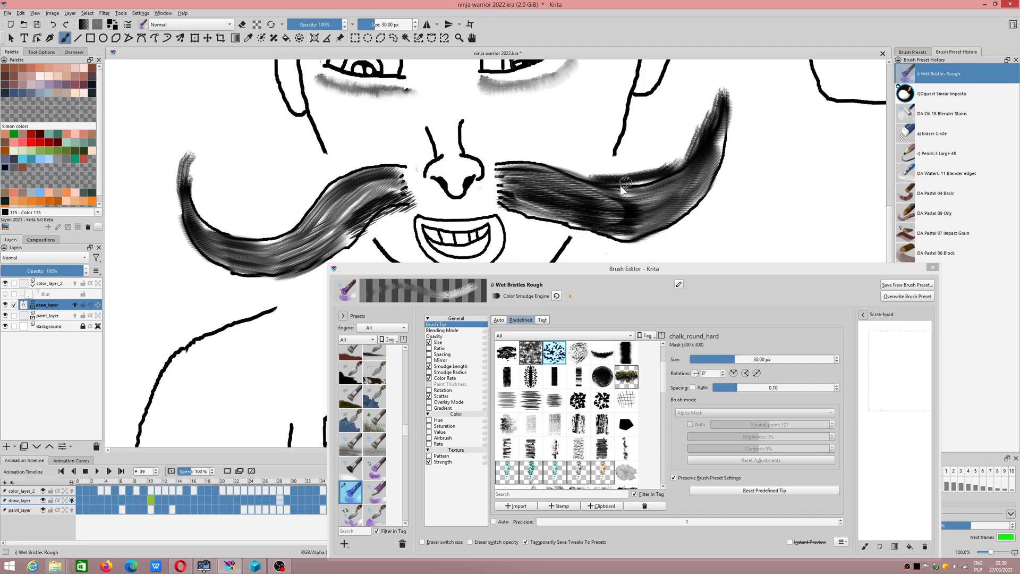
{"action": "mouse_move", "coordinate": [679, 219]}
{"action": "left_mouse_down"}
{"action": "mouse_move", "coordinate": [718, 170]}
{"action": "mouse_move", "coordinate": [725, 91]}
{"action": "left_mouse_up"}
{"action": "left_click_drag", "start_coordinate": [601, 225], "coordinate": [659, 234]}
{"action": "left_click_drag", "start_coordinate": [562, 214], "coordinate": [619, 239]}
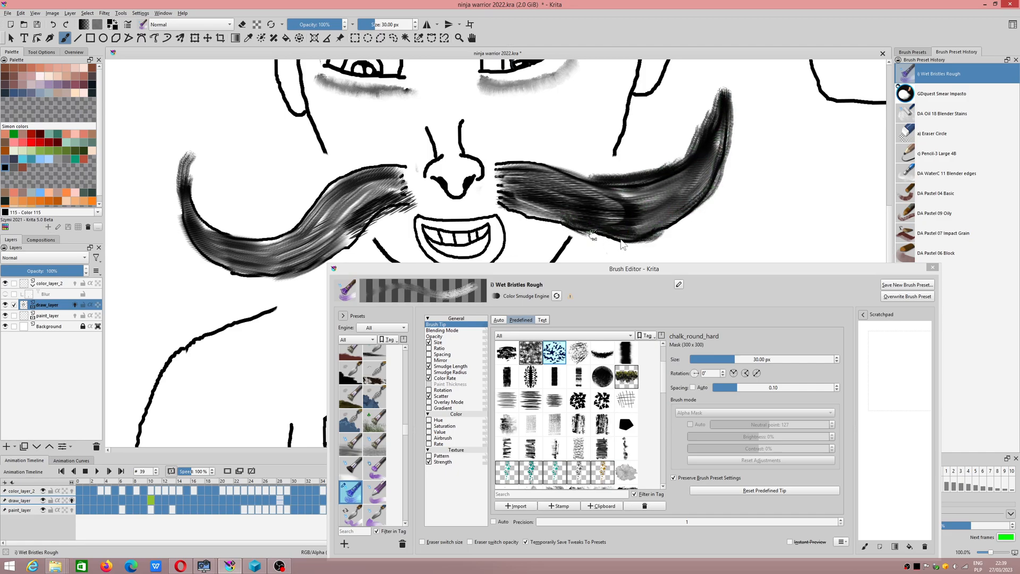
{"action": "left_click_drag", "start_coordinate": [527, 211], "coordinate": [592, 234]}
{"action": "left_click_drag", "start_coordinate": [516, 206], "coordinate": [570, 226]}
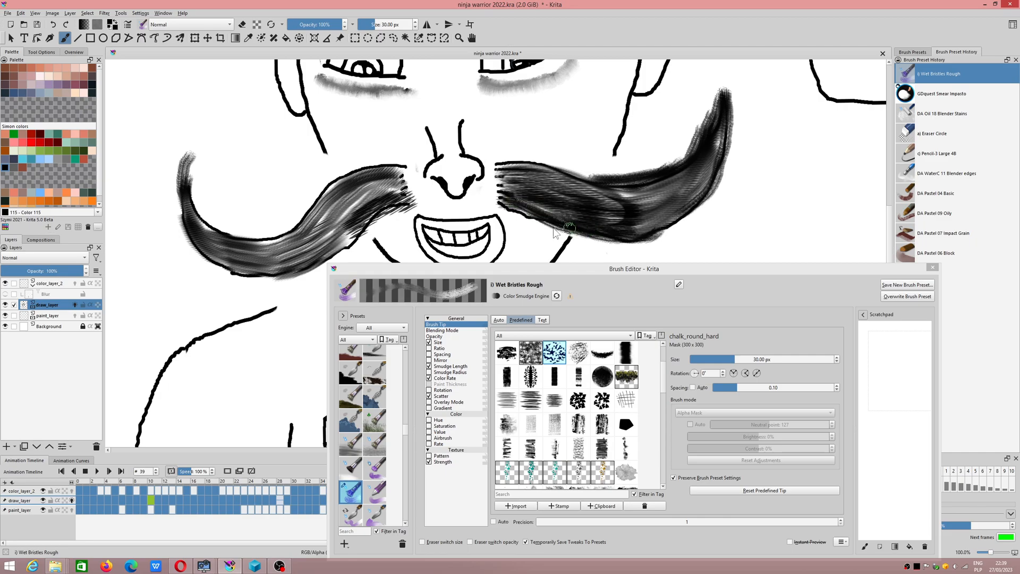
- Texture the edges of the moustache's left half and roughen its inner end beside the nose with bristle strokes
{"action": "scroll", "coordinate": [532, 228], "scroll_direction": "down", "scroll_amount": 4}
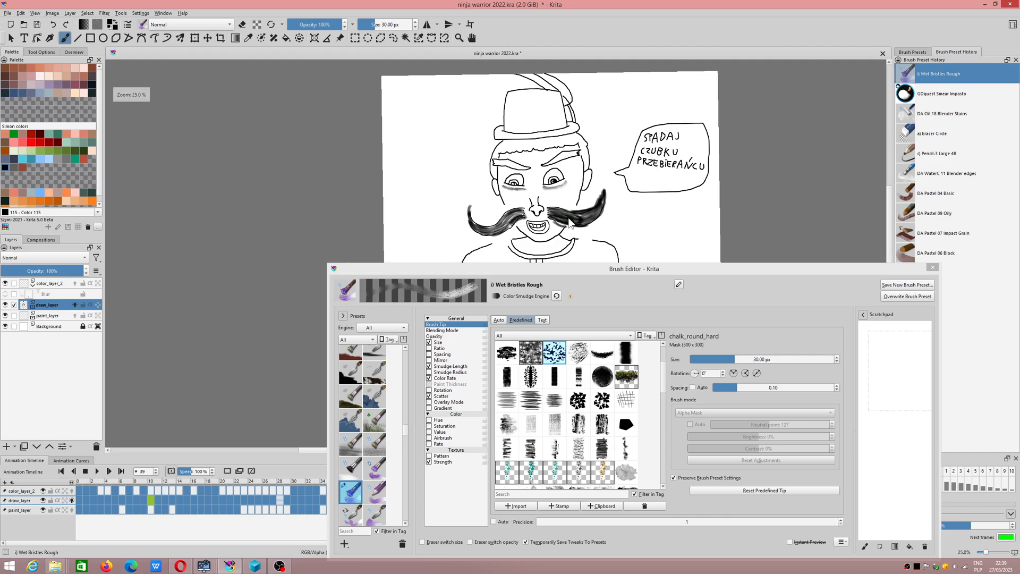
{"action": "left_click_drag", "start_coordinate": [606, 230], "coordinate": [504, 200]}
{"action": "scroll", "coordinate": [415, 198], "scroll_direction": "up", "scroll_amount": 4}
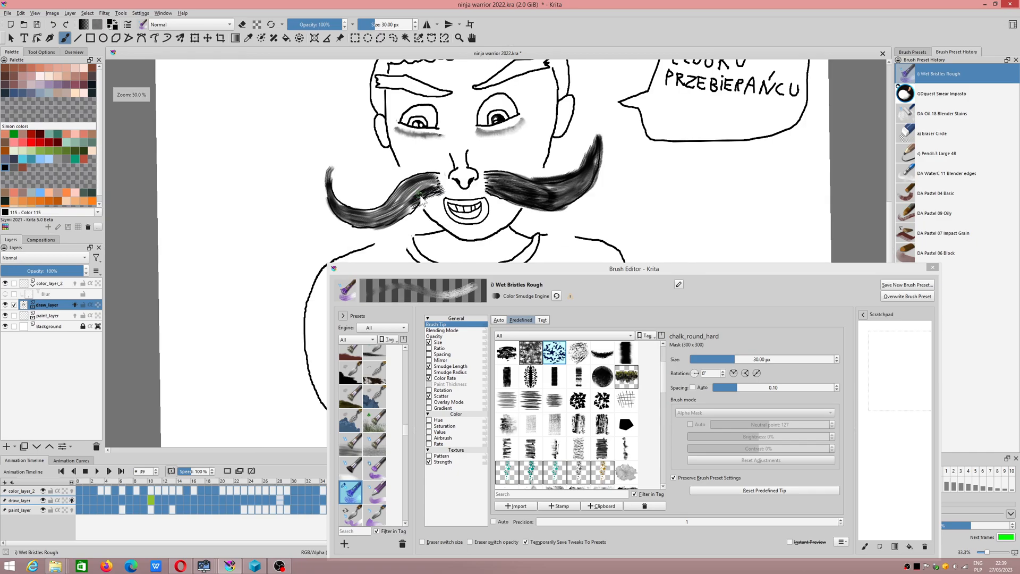
{"action": "left_click_drag", "start_coordinate": [401, 229], "coordinate": [366, 245]}
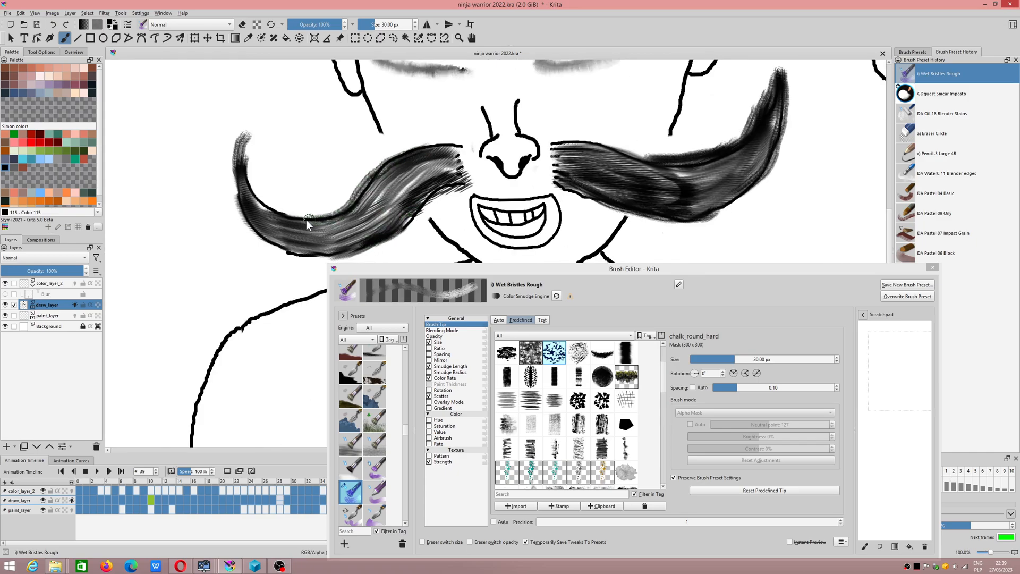
{"action": "scroll", "coordinate": [345, 212], "scroll_direction": "down", "scroll_amount": 3}
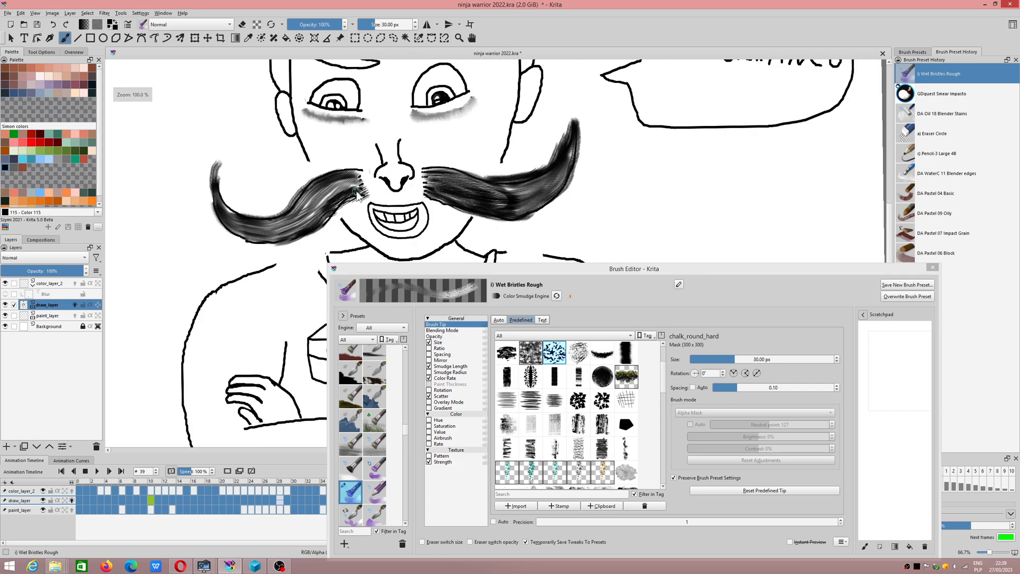
{"action": "scroll", "coordinate": [357, 196], "scroll_direction": "up", "scroll_amount": 2}
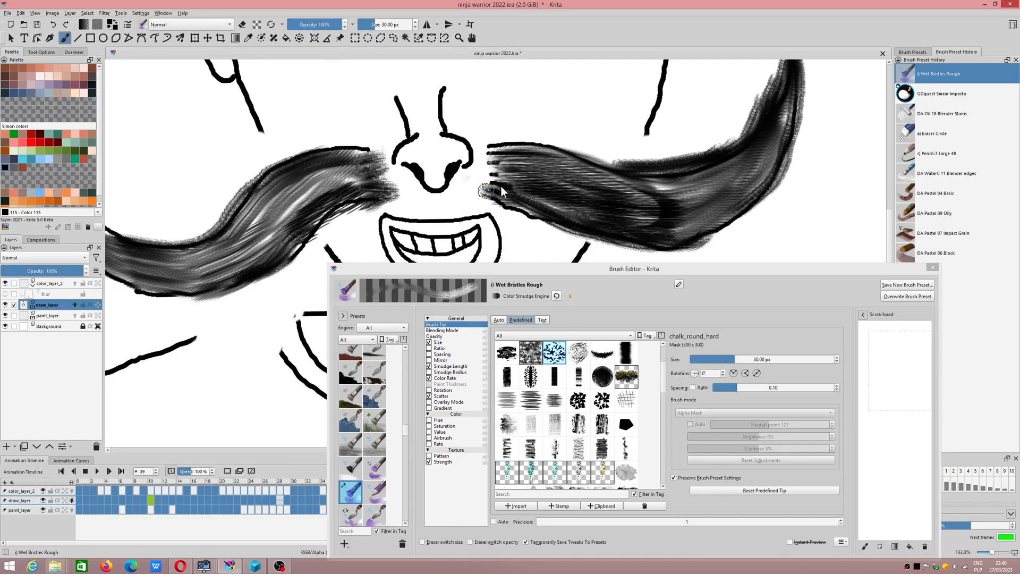
{"action": "scroll", "coordinate": [495, 154], "scroll_direction": "down", "scroll_amount": 7}
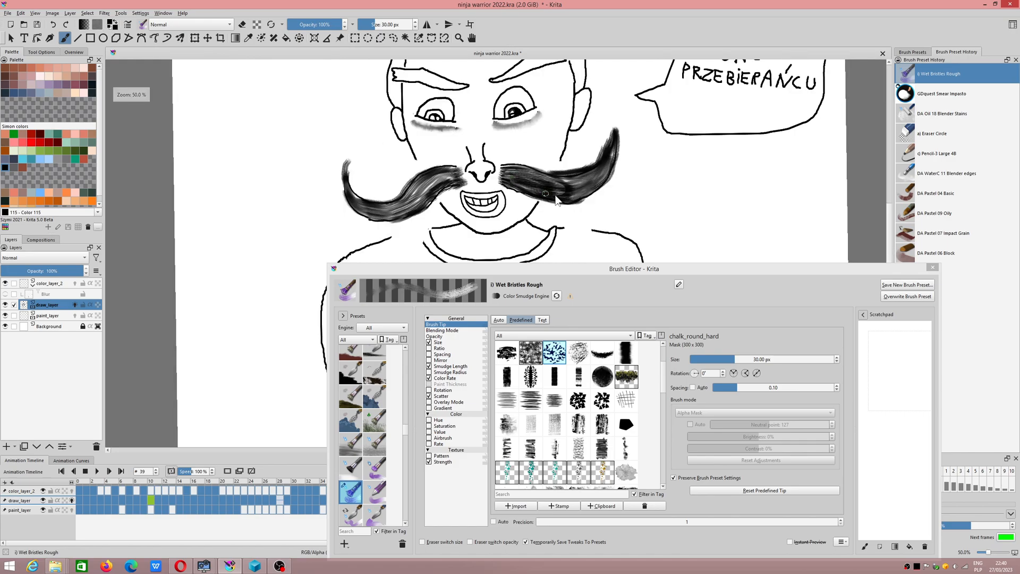
{"action": "scroll", "coordinate": [404, 197], "scroll_direction": "up", "scroll_amount": 3}
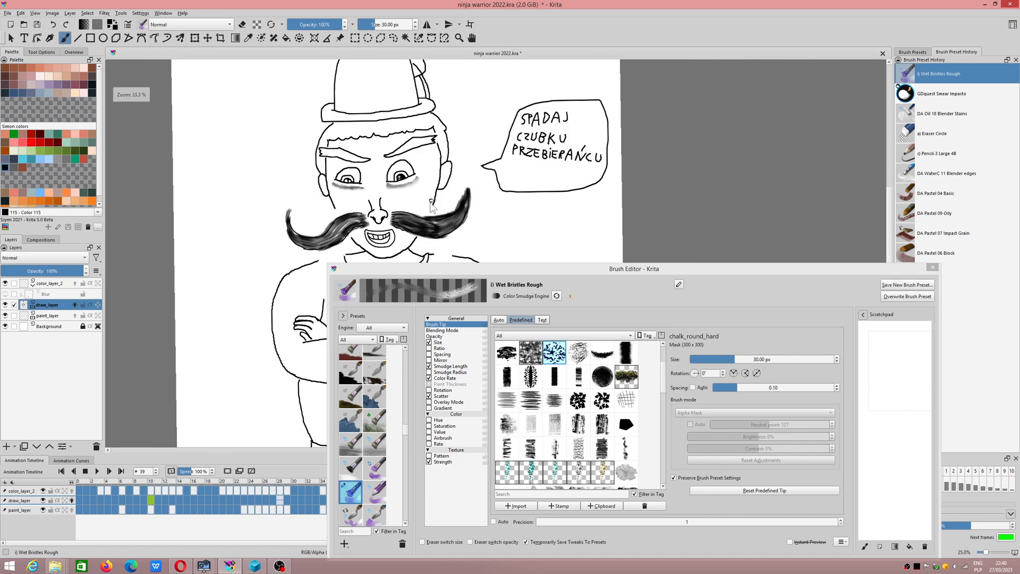
- Overwrite the Wet Bristles Rough preset with the adjusted settings and close the brush editor
{"action": "left_click", "coordinate": [914, 296]}
{"action": "left_click", "coordinate": [546, 344]}
{"action": "left_click", "coordinate": [933, 267]}
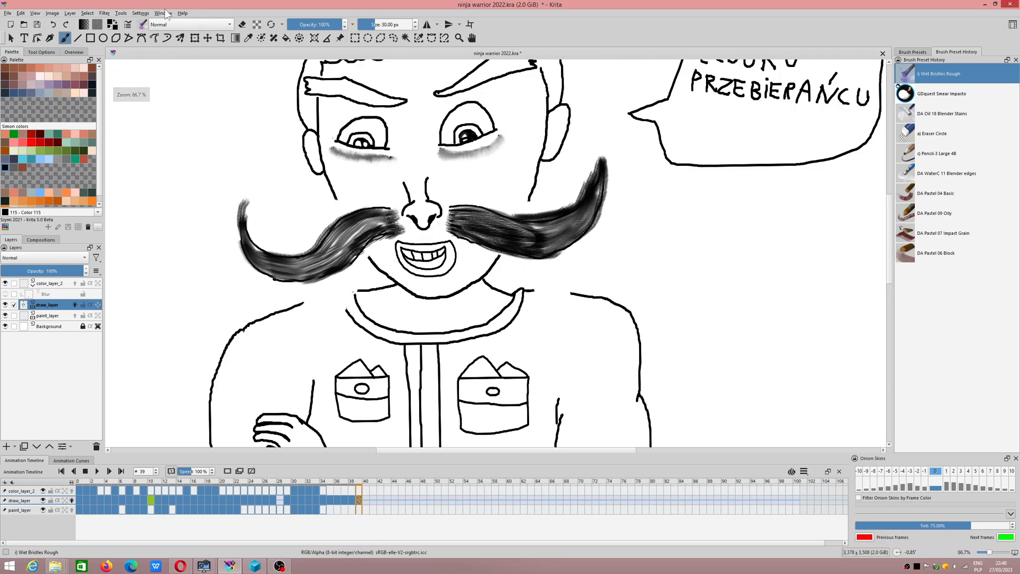
- Examine the authors and license in the About Krita information, highlight the words "GNU General Public License", and close it
{"action": "left_click", "coordinate": [182, 12]}
{"action": "left_click", "coordinate": [198, 70]}
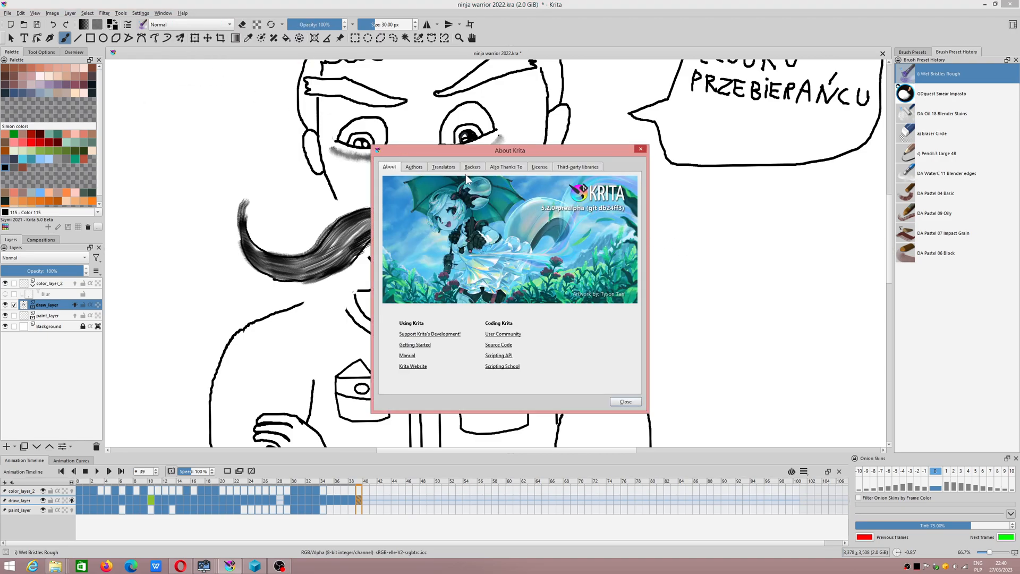
{"action": "left_click", "coordinate": [419, 167]}
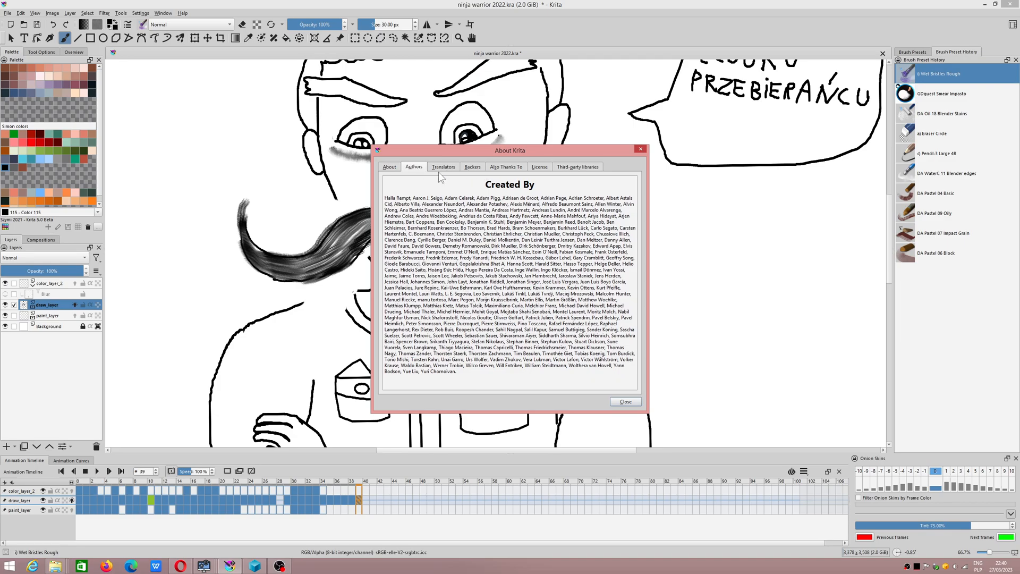
{"action": "left_click", "coordinate": [543, 170]}
{"action": "left_click_drag", "start_coordinate": [442, 200], "coordinate": [501, 198]}
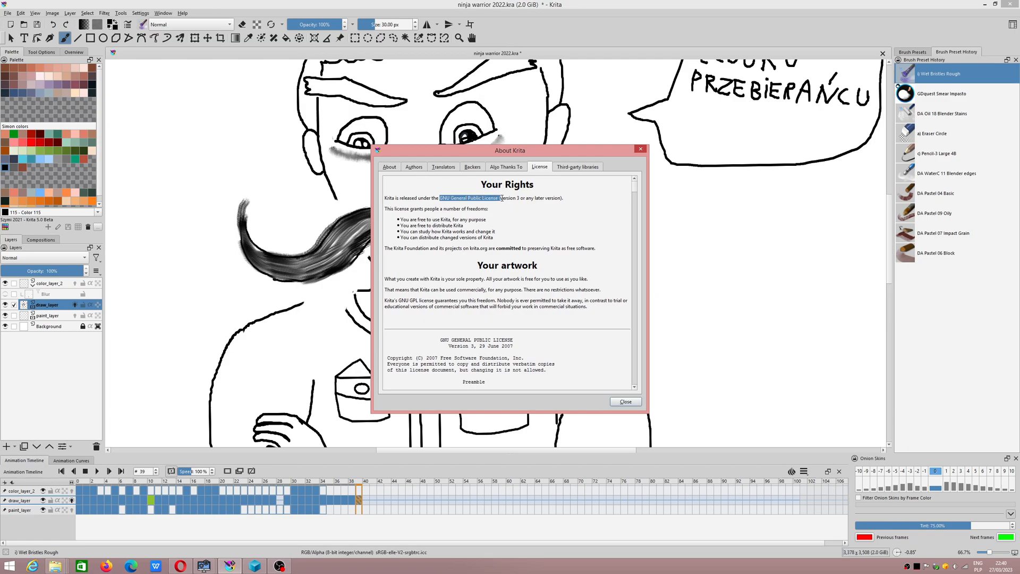
{"action": "left_click", "coordinate": [640, 150]}
- Choose the c) Pencil-3 Large 4B brush and turn on the onion skin for the previous frame (-1)
{"action": "scroll", "coordinate": [664, 244], "scroll_direction": "down", "scroll_amount": 2}
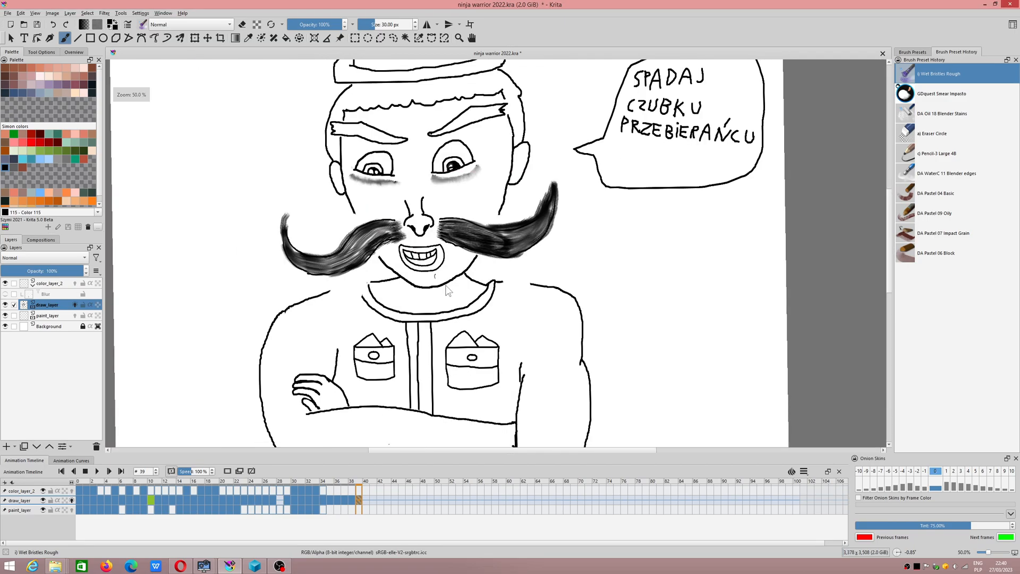
{"action": "scroll", "coordinate": [684, 248], "scroll_direction": "up", "scroll_amount": 2}
{"action": "left_click", "coordinate": [912, 152]}
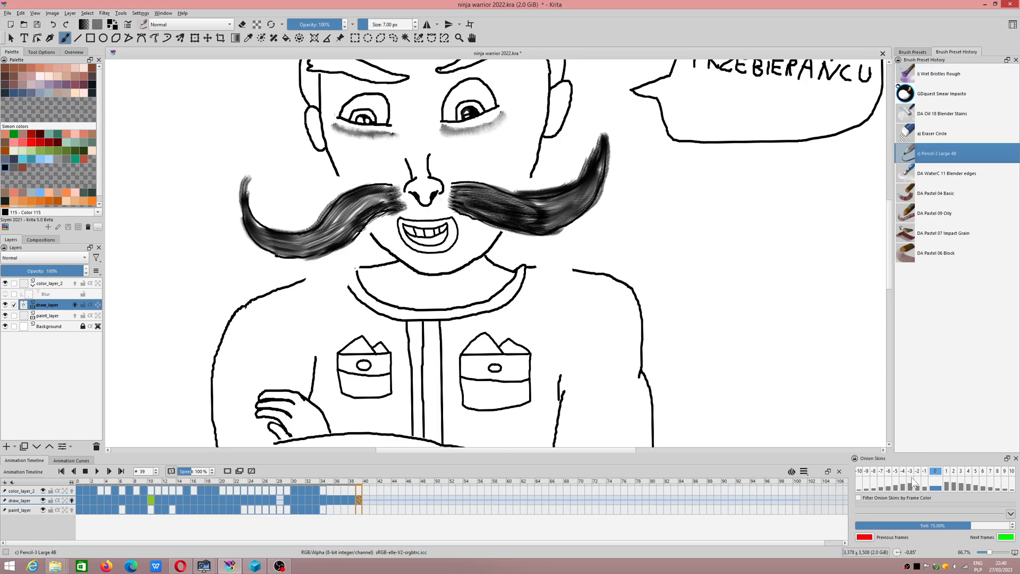
{"action": "left_click", "coordinate": [925, 470]}
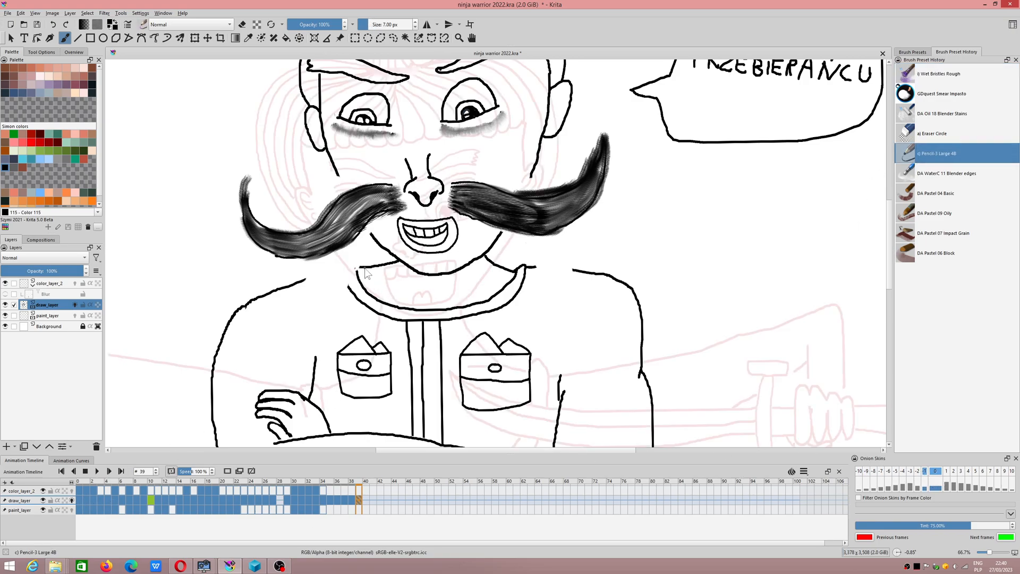
{"action": "scroll", "coordinate": [366, 273], "scroll_direction": "up", "scroll_amount": 2}
{"action": "scroll", "coordinate": [361, 282], "scroll_direction": "down", "scroll_amount": 2}
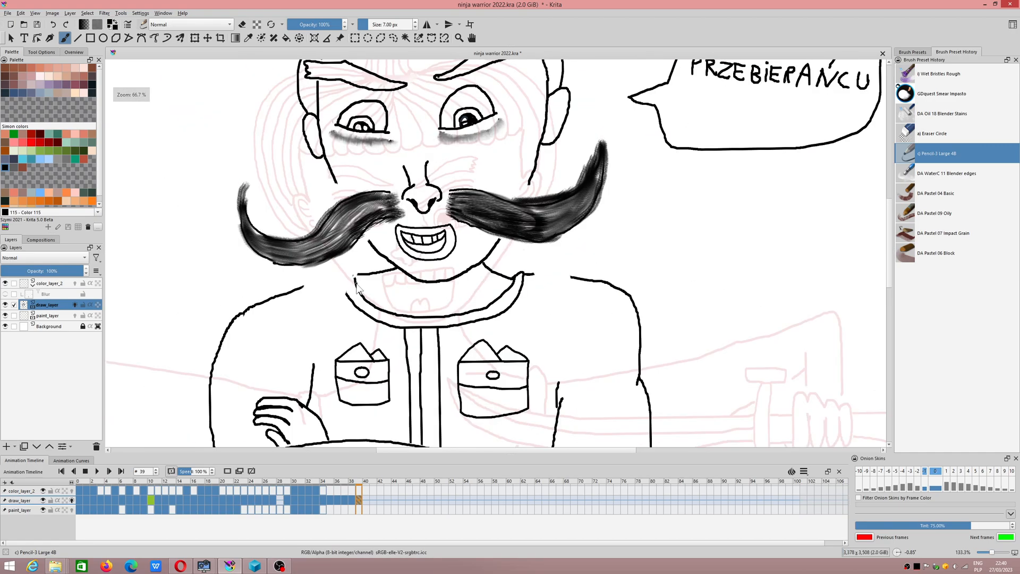
- Switch the onion skin from frame -1 to -2 and close the gaps in both shoulder lines beside the collar
{"action": "left_click", "coordinate": [924, 470]}
{"action": "left_click", "coordinate": [918, 471]}
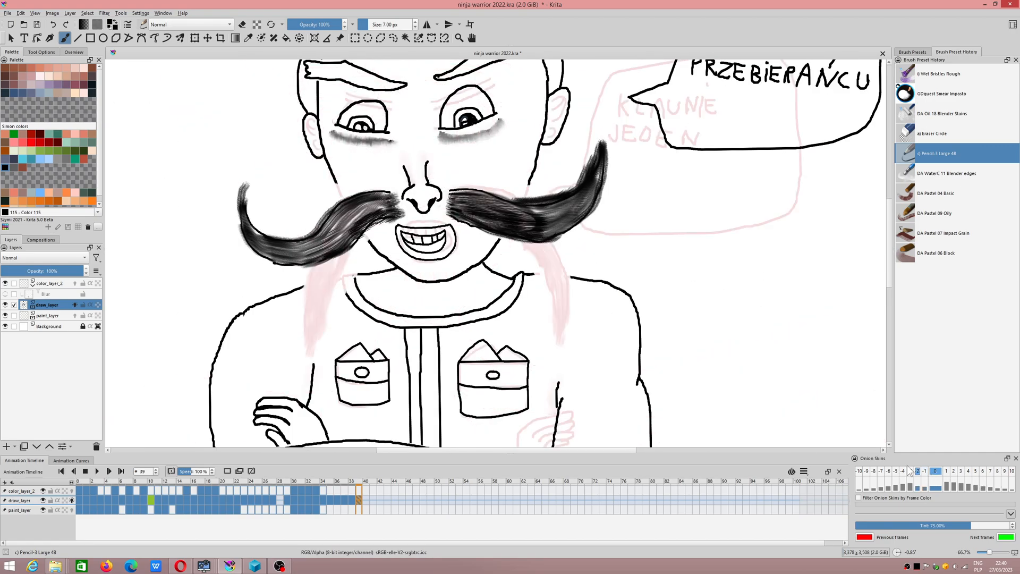
{"action": "scroll", "coordinate": [431, 316], "scroll_direction": "up", "scroll_amount": 2}
{"action": "mouse_move", "coordinate": [253, 242]}
{"action": "left_mouse_down"}
{"action": "mouse_move", "coordinate": [261, 228]}
{"action": "mouse_move", "coordinate": [279, 238]}
{"action": "left_mouse_up"}
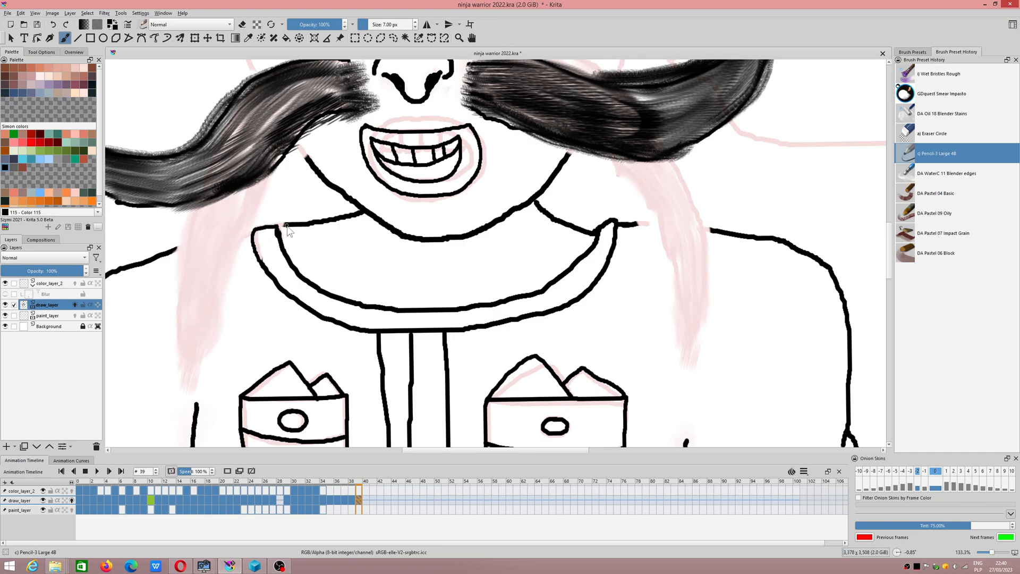
{"action": "left_click_drag", "start_coordinate": [169, 250], "coordinate": [257, 233]}
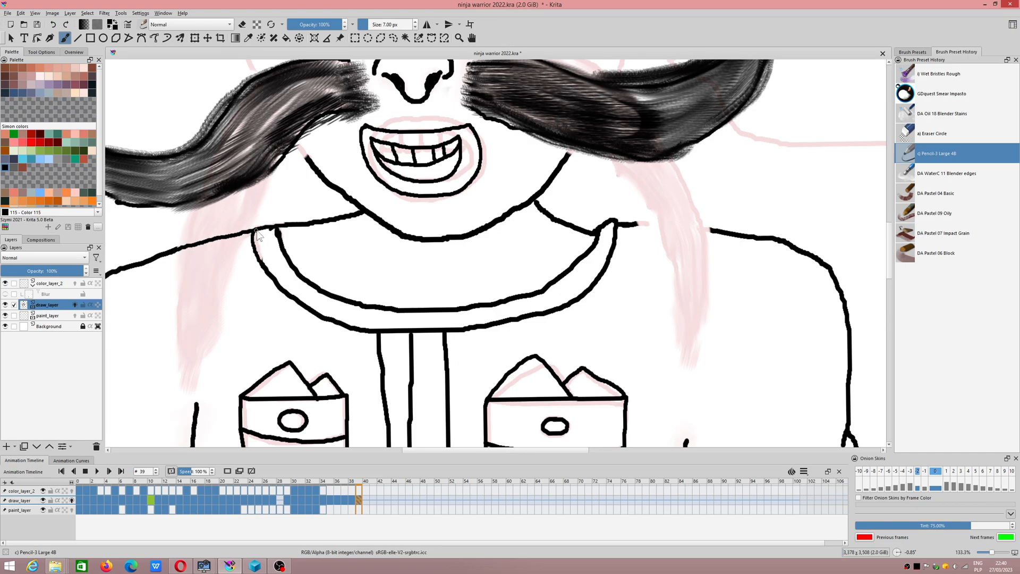
{"action": "scroll", "coordinate": [254, 261], "scroll_direction": "down", "scroll_amount": 3}
{"action": "scroll", "coordinate": [405, 259], "scroll_direction": "up", "scroll_amount": 1}
{"action": "left_click_drag", "start_coordinate": [394, 244], "coordinate": [417, 246]}
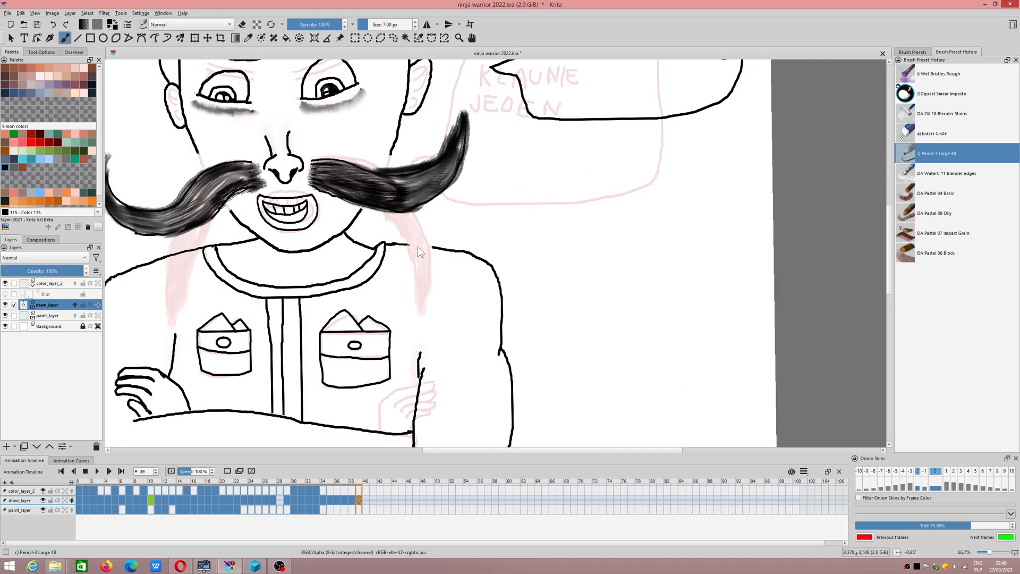
{"action": "scroll", "coordinate": [437, 271], "scroll_direction": "down", "scroll_amount": 2}
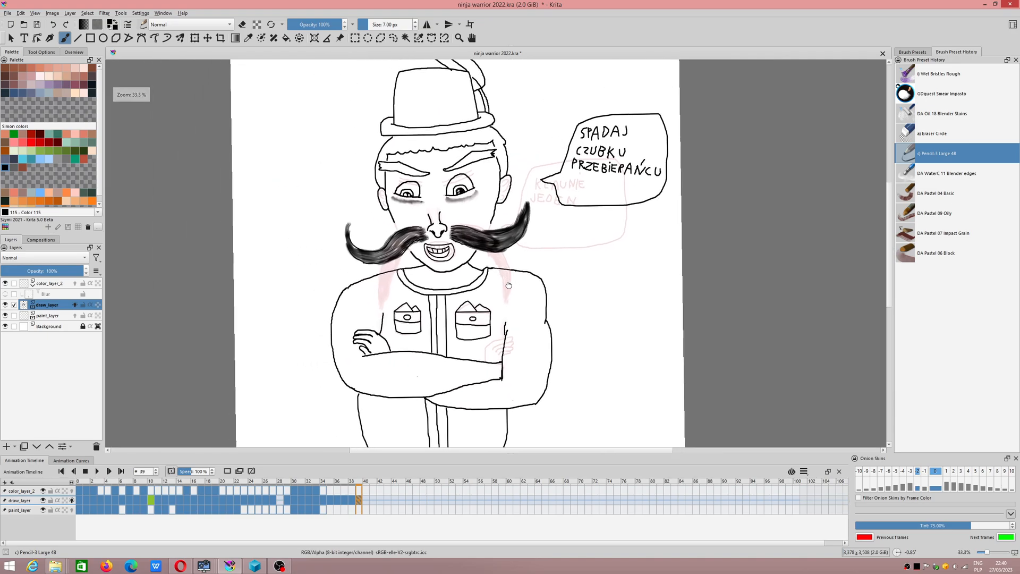
- Extend the left cheek line down toward the moustache, enlarging the brush to 11 px for the second stroke
{"action": "scroll", "coordinate": [388, 270], "scroll_direction": "up", "scroll_amount": 3}
{"action": "left_click_drag", "start_coordinate": [348, 182], "coordinate": [354, 201]}
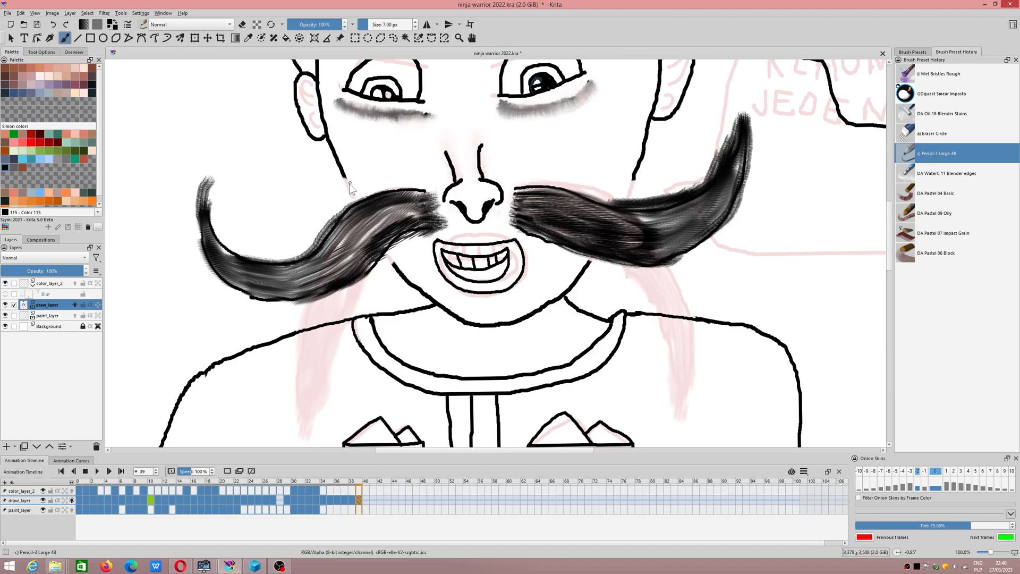
{"action": "key", "text": "bracketright"}
{"action": "key", "text": "bracketright"}
{"action": "key", "text": "bracketright"}
{"action": "left_click_drag", "start_coordinate": [345, 182], "coordinate": [355, 199]}
{"action": "scroll", "coordinate": [387, 257], "scroll_direction": "down", "scroll_amount": 2}
- Open the keyboard shortcut settings, expand the Layers actions and inspect the shortcut for Activate next layer
{"action": "left_click", "coordinate": [148, 14]}
{"action": "left_click", "coordinate": [148, 22]}
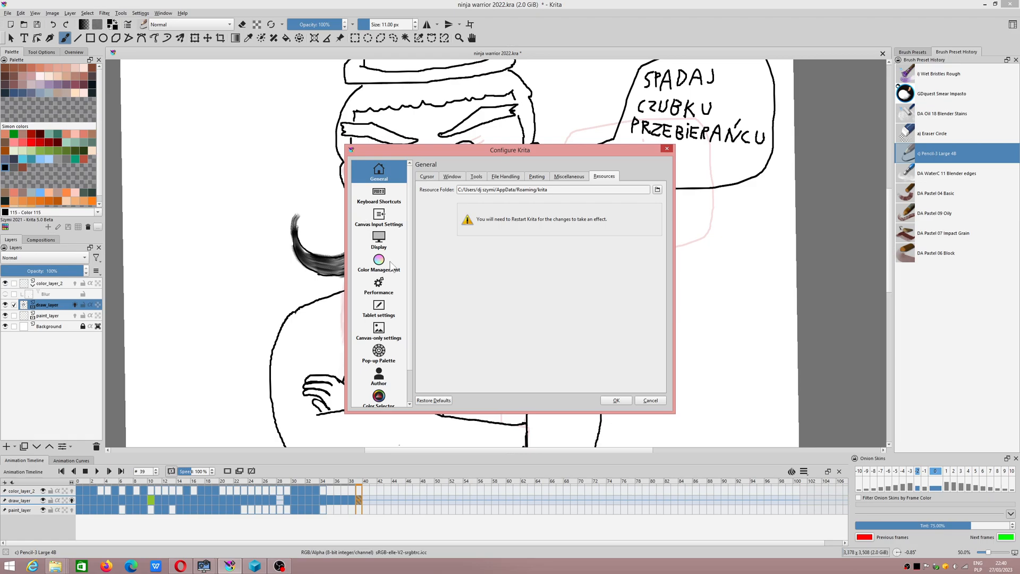
{"action": "left_click", "coordinate": [383, 207]}
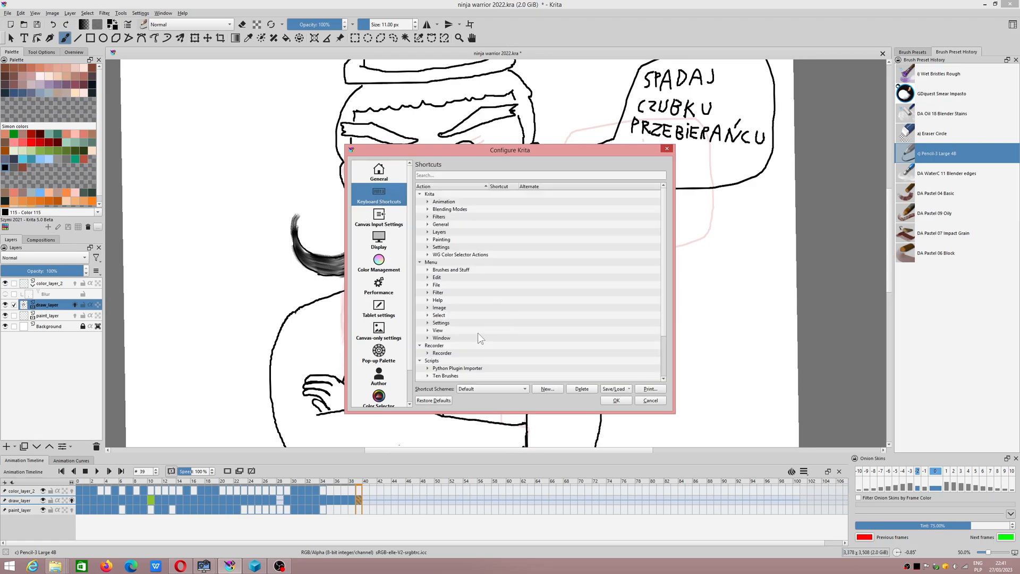
{"action": "left_click", "coordinate": [439, 233]}
{"action": "double_click", "coordinate": [440, 237]}
{"action": "left_click", "coordinate": [466, 242]}
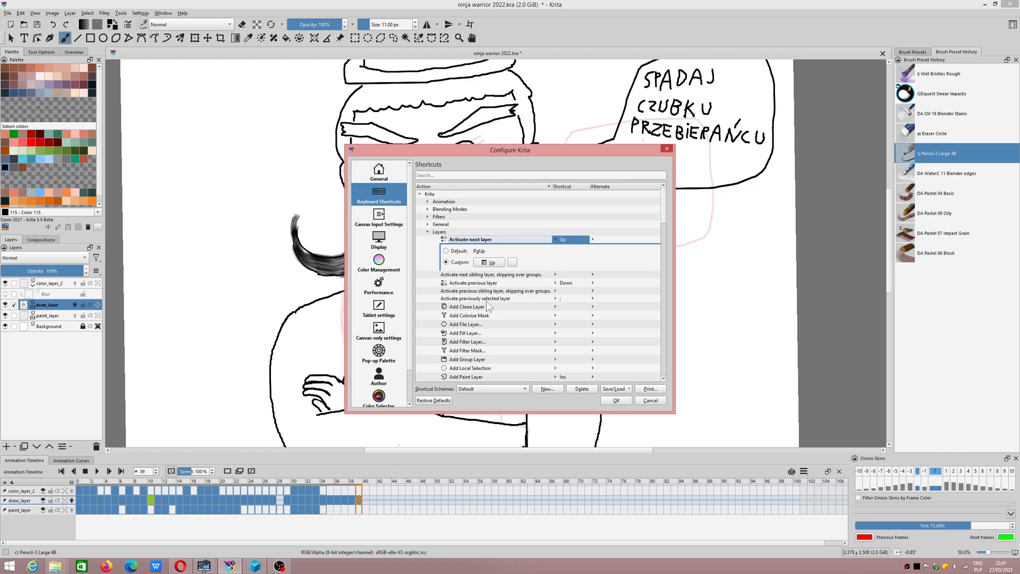
- Compare the custom shortcuts assigned to Activate previous layer and Activate next layer
{"action": "left_click", "coordinate": [478, 284]}
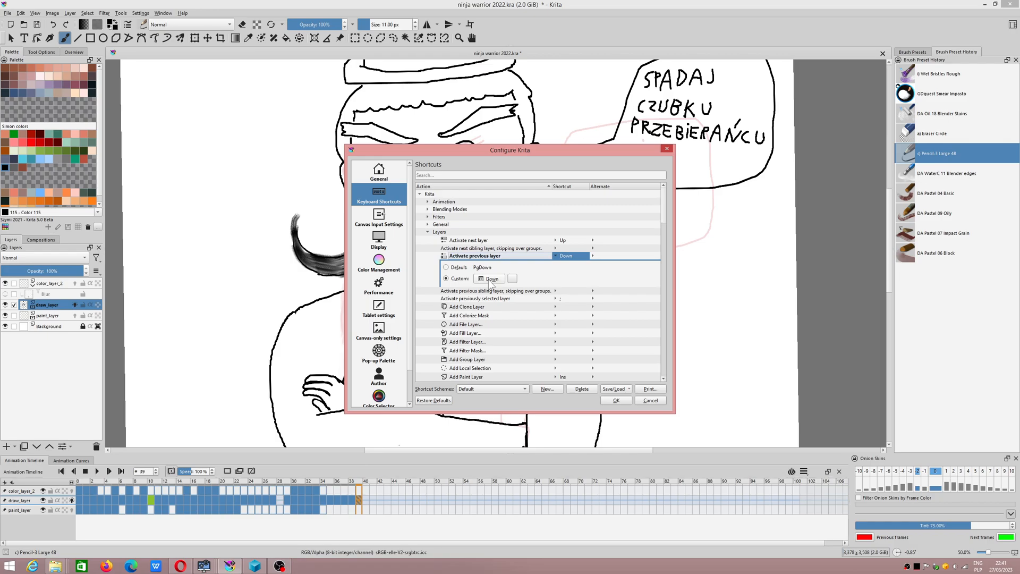
{"action": "left_click", "coordinate": [472, 241]}
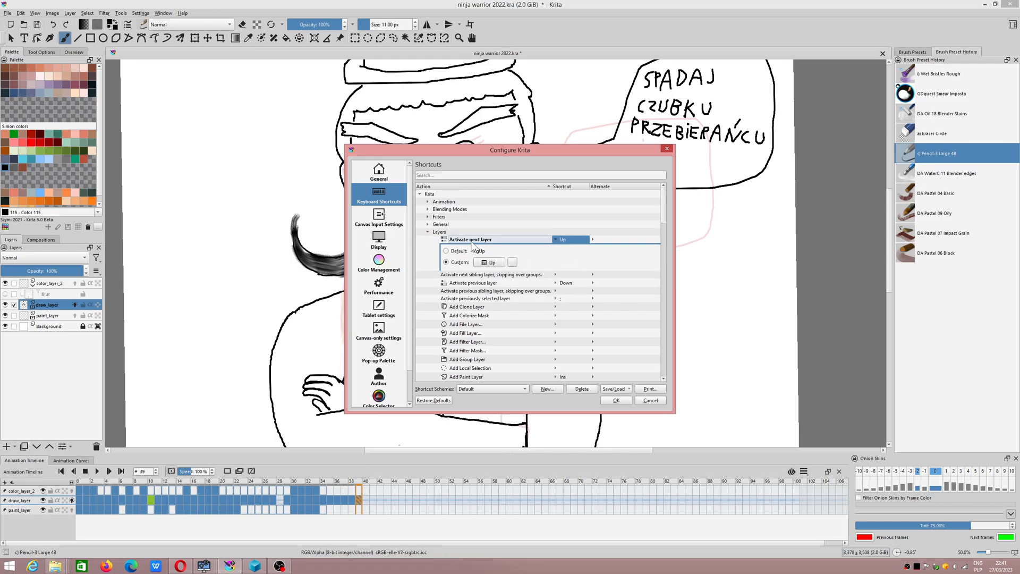
{"action": "left_click", "coordinate": [492, 263]}
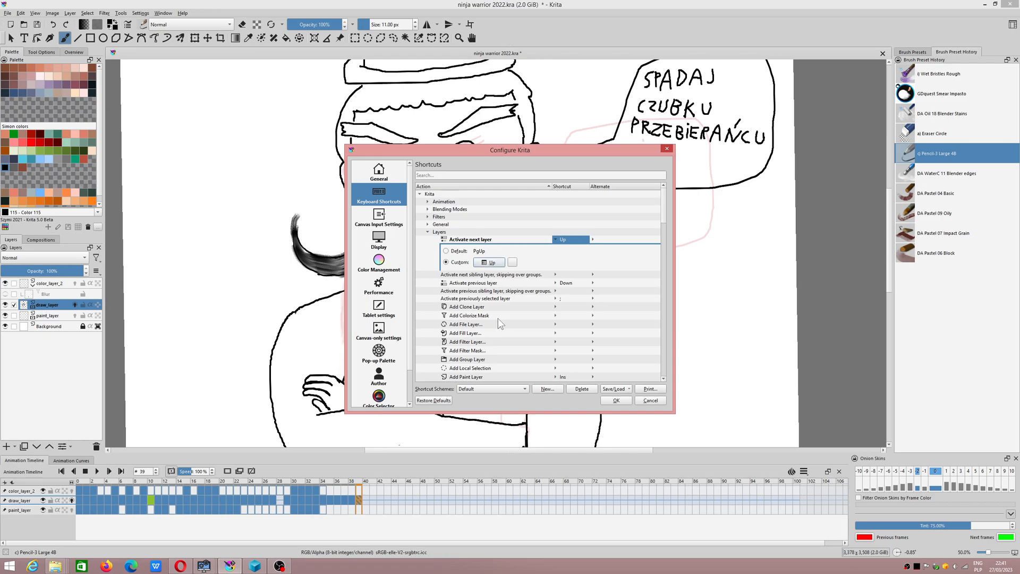
{"action": "left_click", "coordinate": [487, 286]}
{"action": "left_click", "coordinate": [491, 280]}
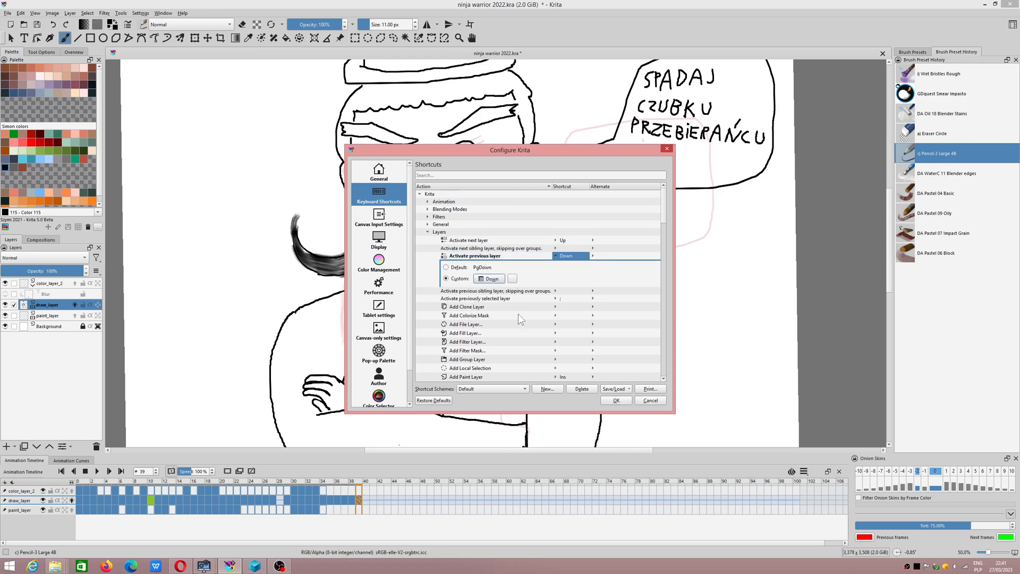
- Try to save the custom shortcuts as autodesk maya.shortcuts, decline replacing the existing file, and close the settings
{"action": "left_click", "coordinate": [615, 390]}
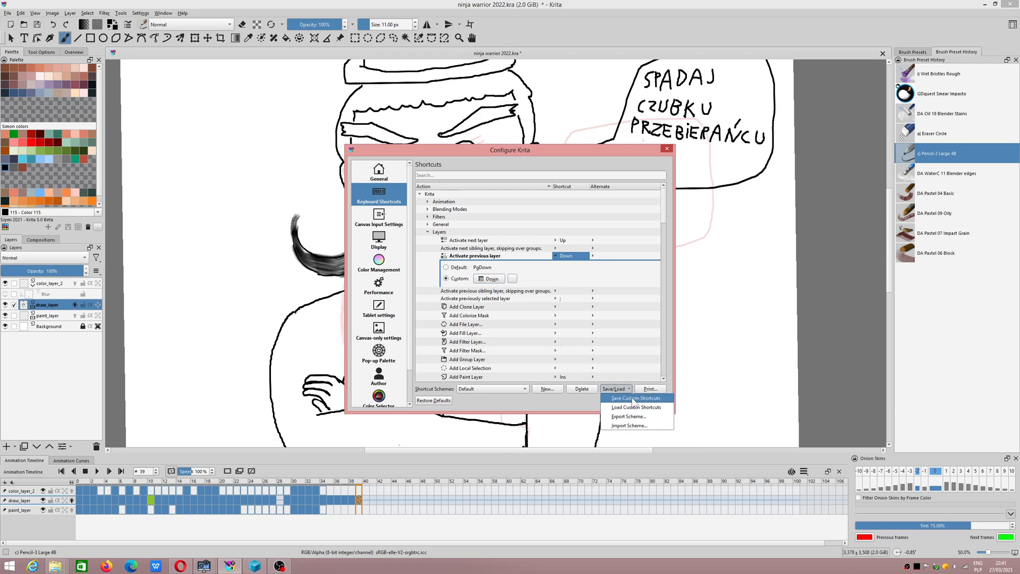
{"action": "left_click", "coordinate": [633, 399]}
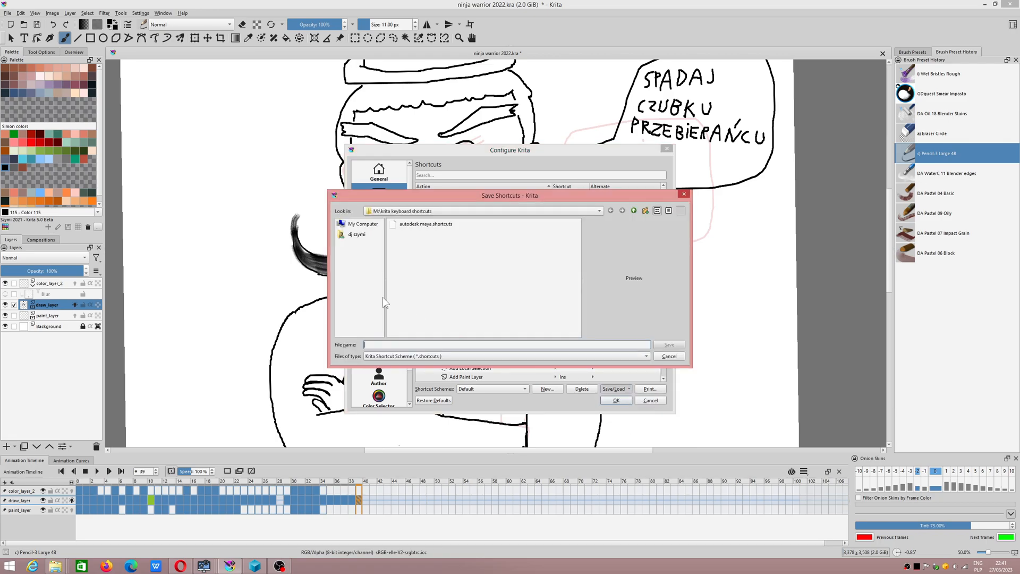
{"action": "left_click", "coordinate": [418, 225]}
{"action": "left_click", "coordinate": [669, 345]}
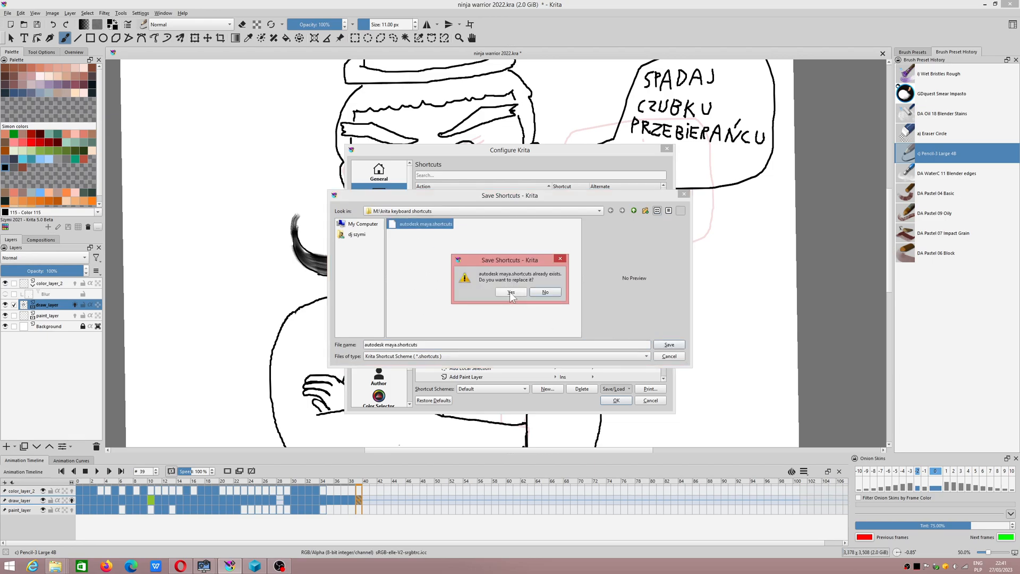
{"action": "left_click", "coordinate": [550, 292]}
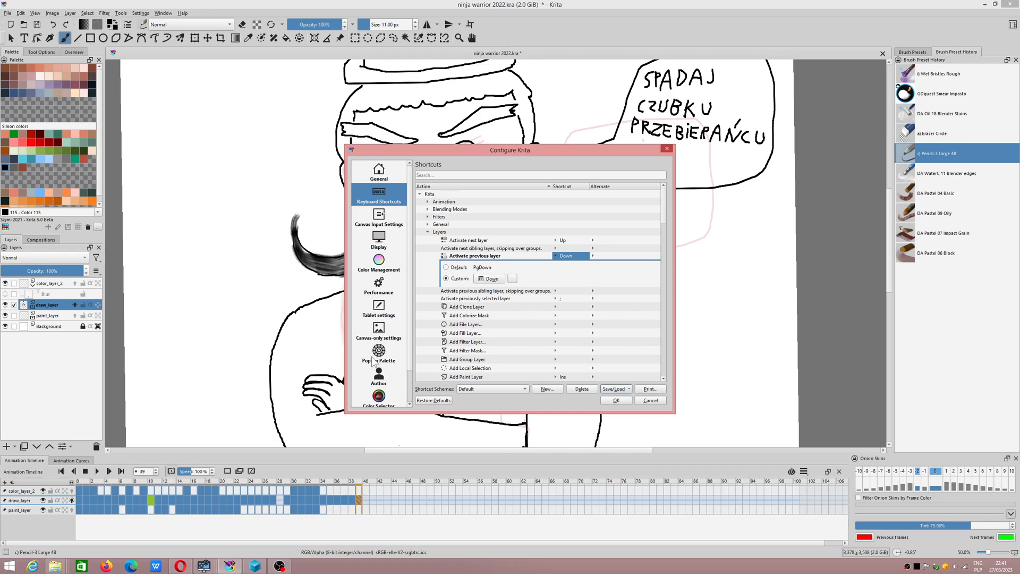
{"action": "key", "text": "Return"}
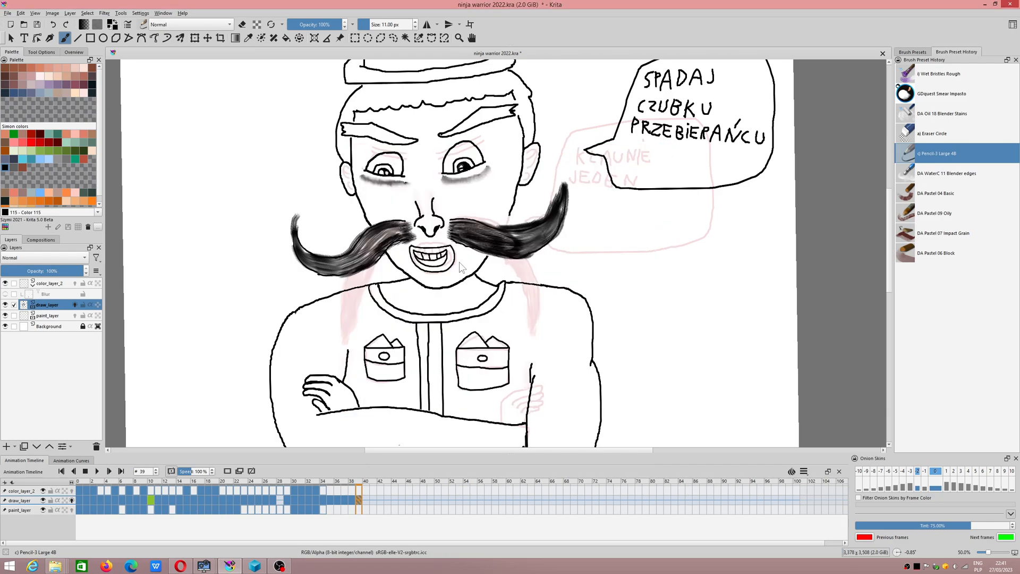
- Move up and down the layer stack through color_layer_2 and Blur, ending with draw_layer active
{"action": "key", "text": "Page_Down"}
{"action": "key", "text": "Page_Down"}
{"action": "key", "text": "Page_Up"}
{"action": "key", "text": "Page_Up"}
{"action": "key", "text": "Page_Up"}
{"action": "key", "text": "Page_Up"}
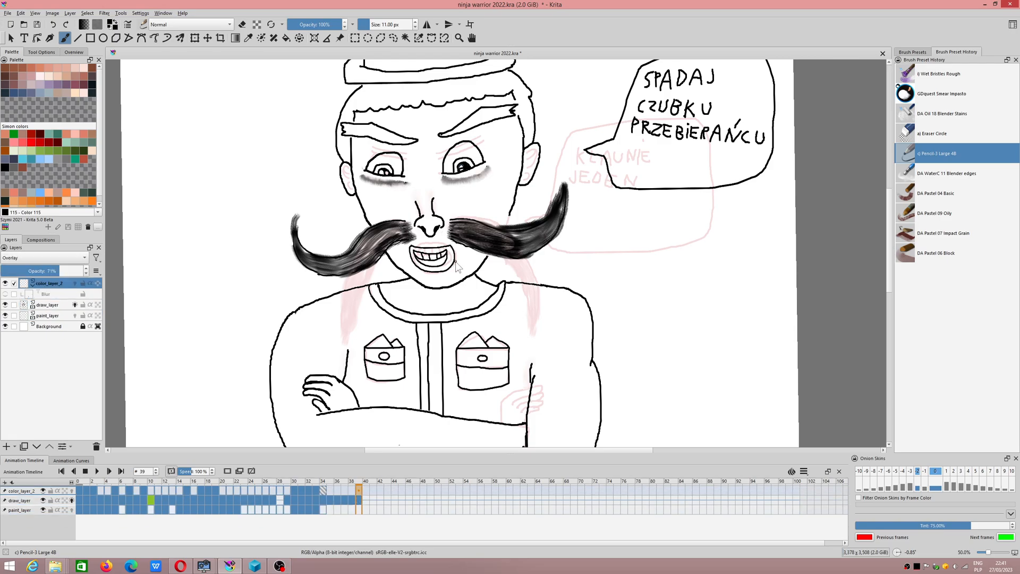
{"action": "key", "text": "Page_Down"}
{"action": "key", "text": "Page_Down"}
{"action": "key", "text": "Page_Up"}
{"action": "key", "text": "Page_Up"}
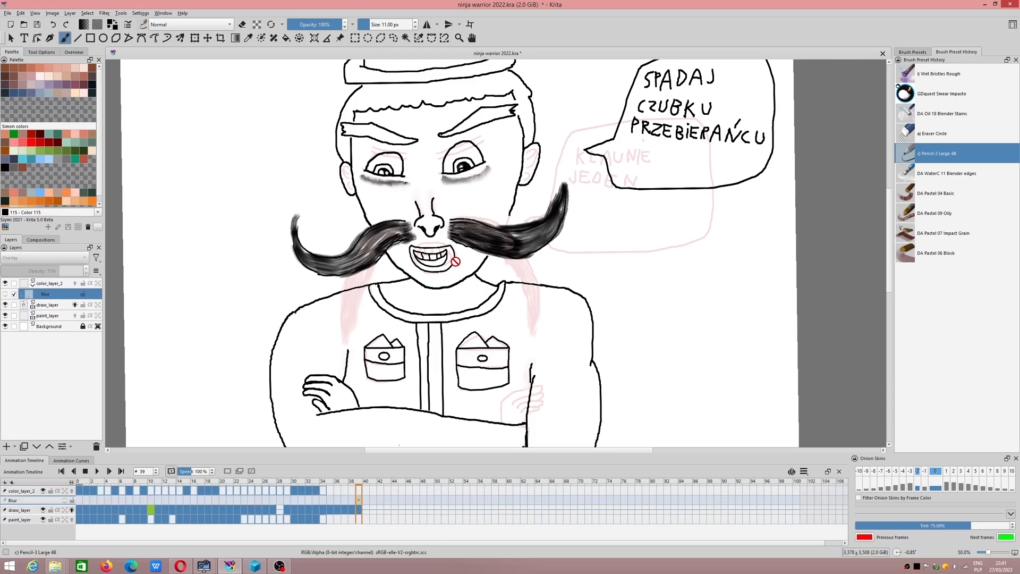
{"action": "key", "text": "Page_Down"}
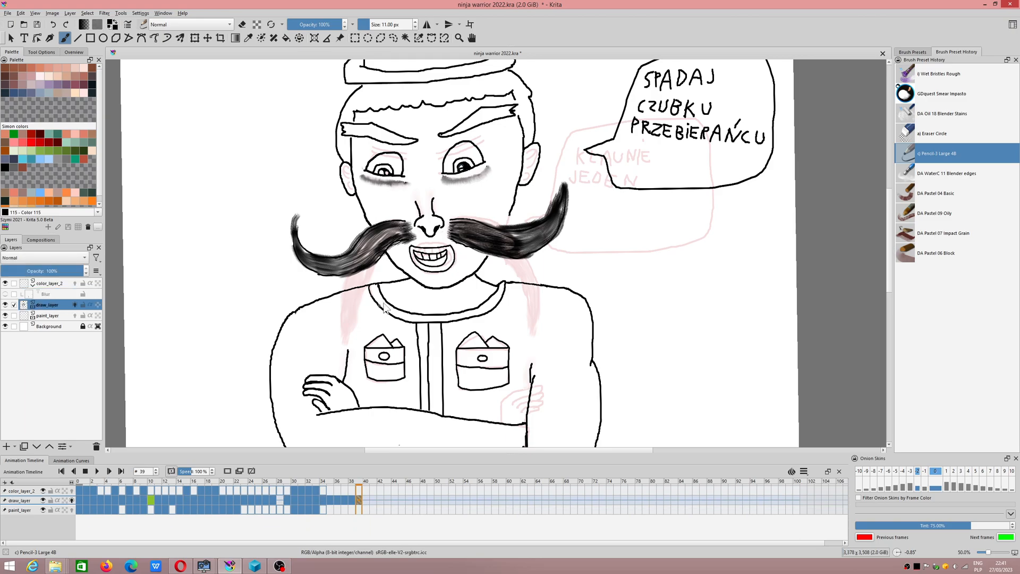
- Turn off onion skins for draw_layer and bring the whole drawing into view
{"action": "scroll", "coordinate": [378, 303], "scroll_direction": "down", "scroll_amount": 1}
{"action": "left_click_drag", "start_coordinate": [505, 341], "coordinate": [374, 334]}
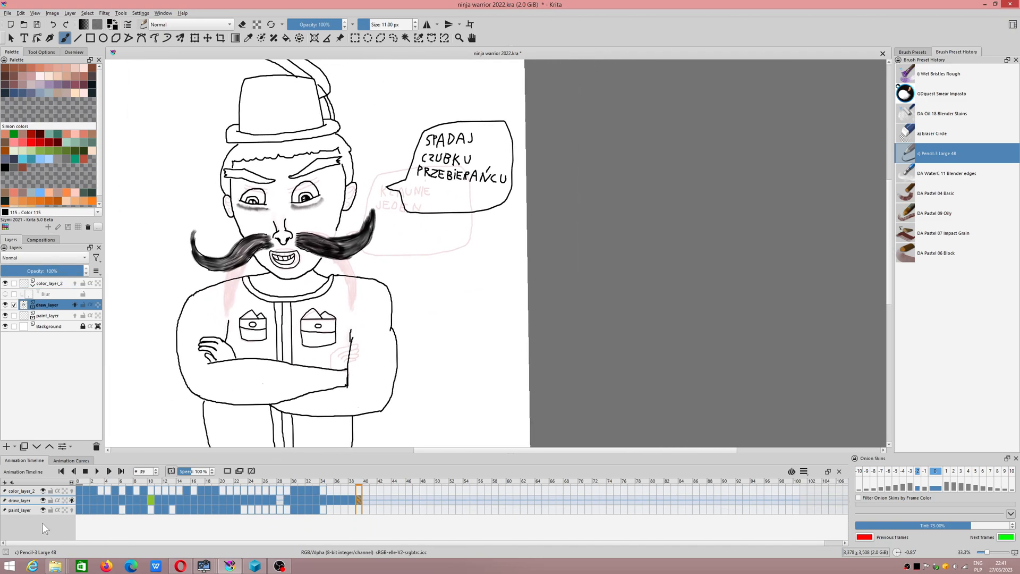
{"action": "left_click", "coordinate": [71, 500]}
{"action": "scroll", "coordinate": [341, 264], "scroll_direction": "down", "scroll_amount": 2}
{"action": "left_click_drag", "start_coordinate": [373, 271], "coordinate": [404, 261]}
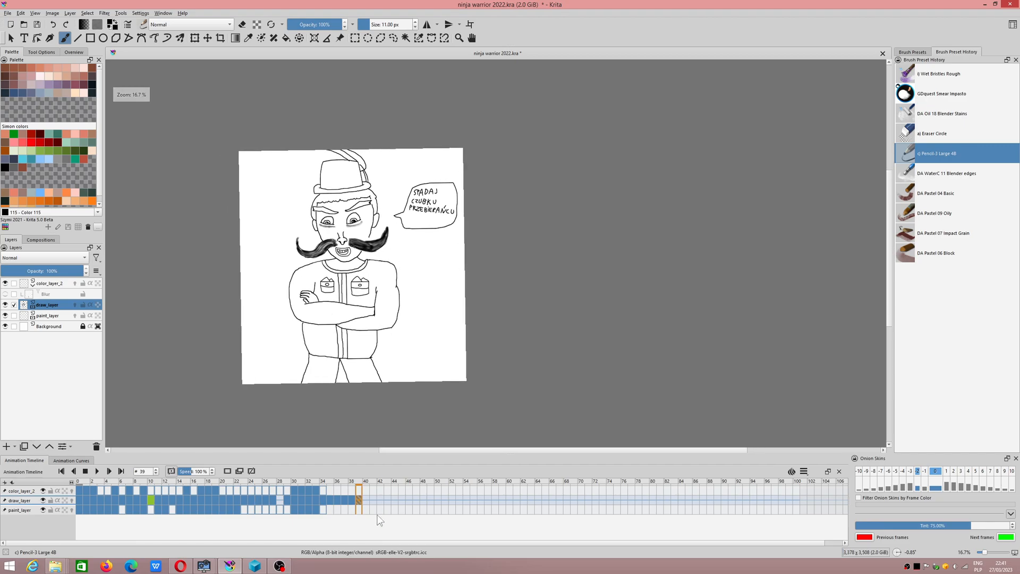
- Review the draw_layer frames one by one from frame 38 back to frame 31
{"action": "left_click", "coordinate": [352, 500]}
{"action": "left_click", "coordinate": [345, 503]}
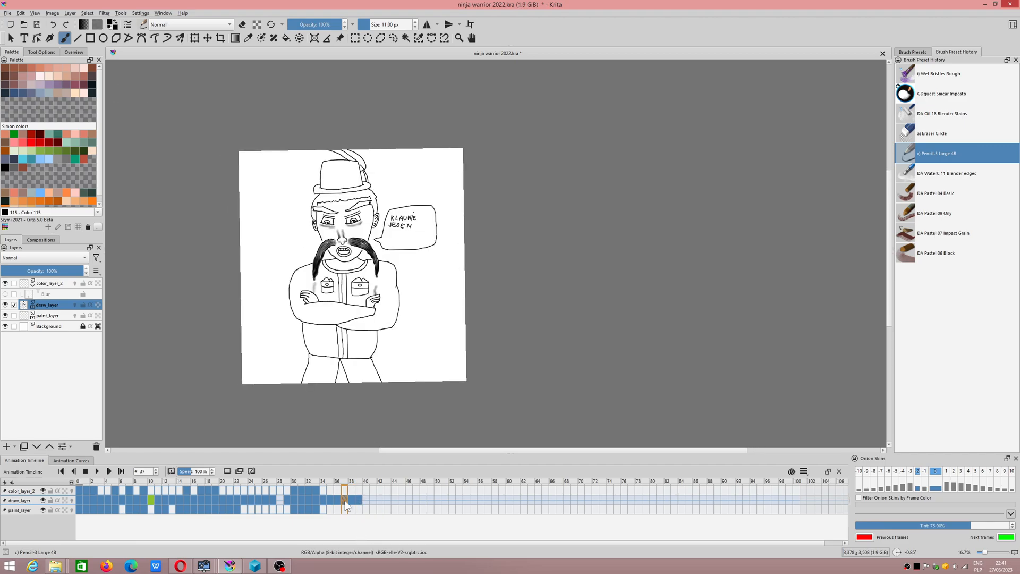
{"action": "left_click", "coordinate": [338, 503]}
{"action": "left_click", "coordinate": [331, 503]}
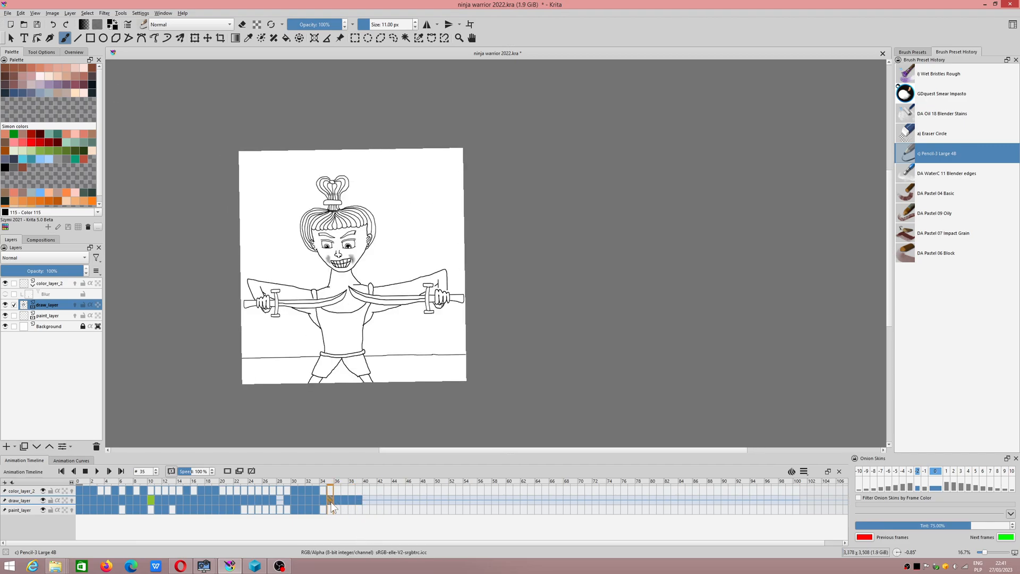
{"action": "left_click", "coordinate": [322, 502]}
{"action": "left_click", "coordinate": [315, 501]}
{"action": "left_click", "coordinate": [309, 500]}
{"action": "left_click", "coordinate": [305, 500]}
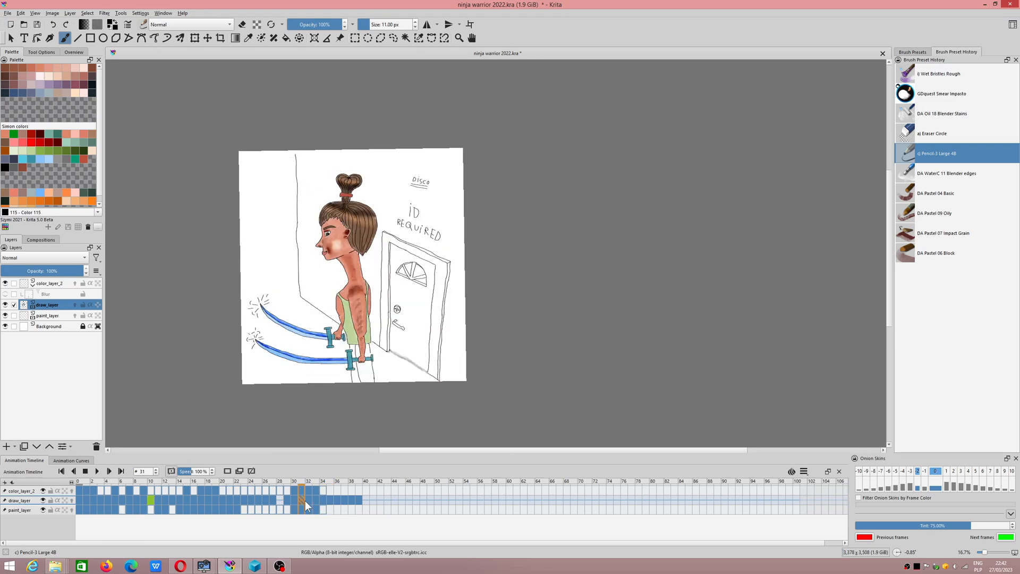
- Examine frame 32, hiding and showing color_layer_2 and paint_layer in turn to compare their contributions
{"action": "left_click", "coordinate": [310, 503]}
{"action": "scroll", "coordinate": [340, 297], "scroll_direction": "up", "scroll_amount": 2}
{"action": "scroll", "coordinate": [340, 297], "scroll_direction": "down", "scroll_amount": 2}
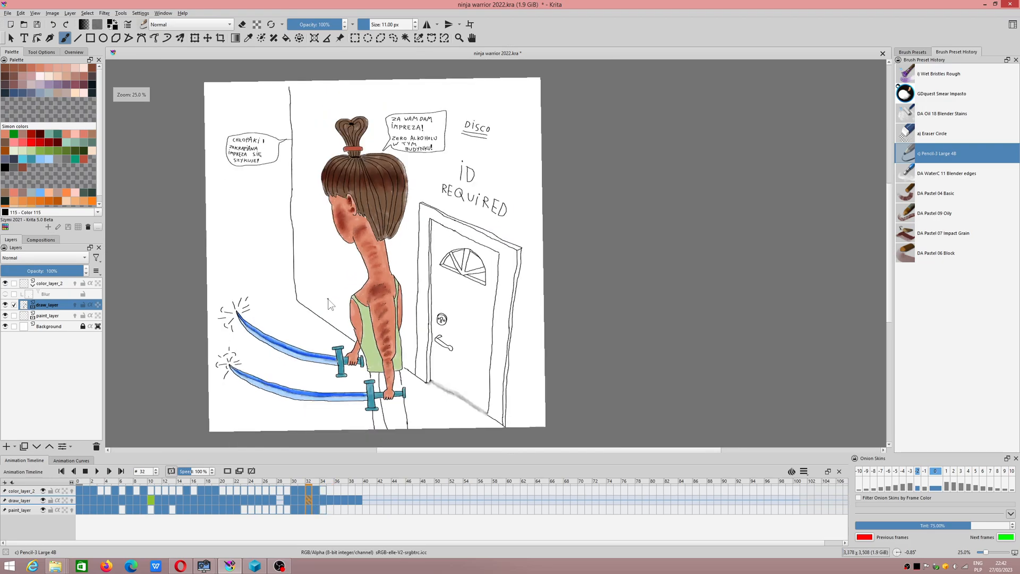
{"action": "scroll", "coordinate": [344, 299], "scroll_direction": "up", "scroll_amount": 2}
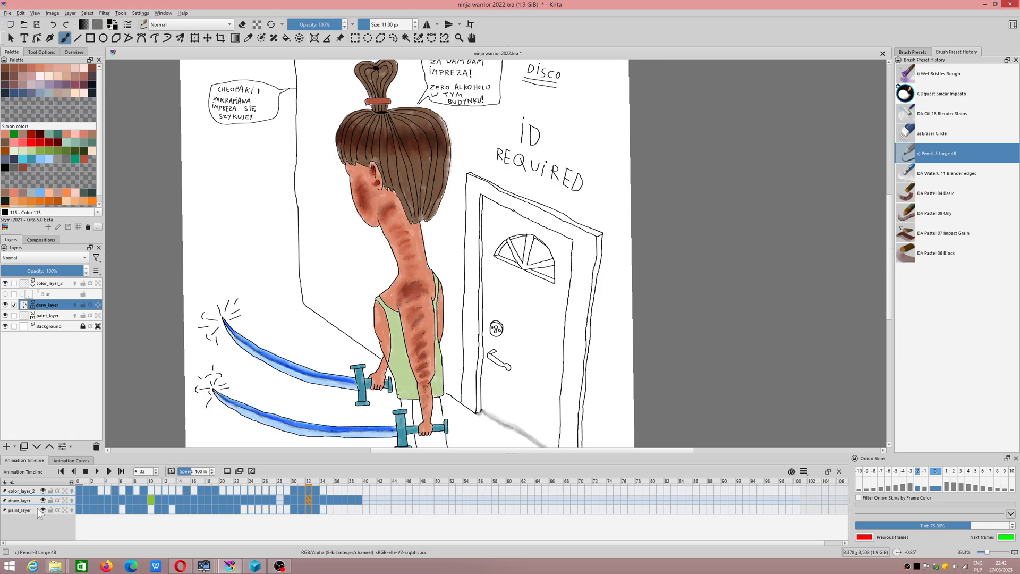
{"action": "left_click", "coordinate": [43, 490]}
{"action": "left_click", "coordinate": [43, 490]}
{"action": "left_click", "coordinate": [43, 509]}
{"action": "left_click", "coordinate": [43, 509]}
- Go back to frame 31 and view its complete coloured drawing
{"action": "left_click", "coordinate": [301, 500]}
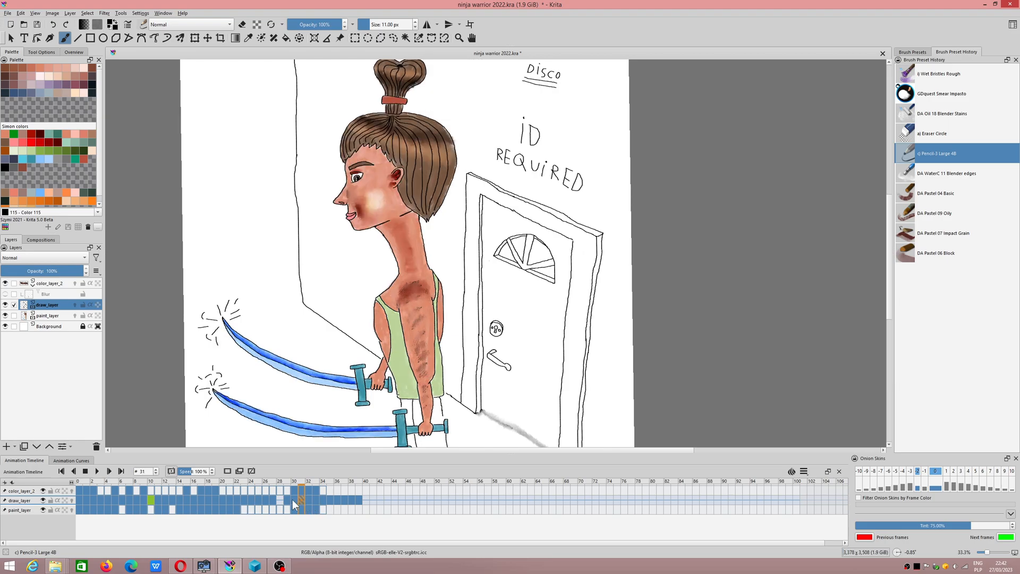
{"action": "scroll", "coordinate": [370, 310], "scroll_direction": "down", "scroll_amount": 1}
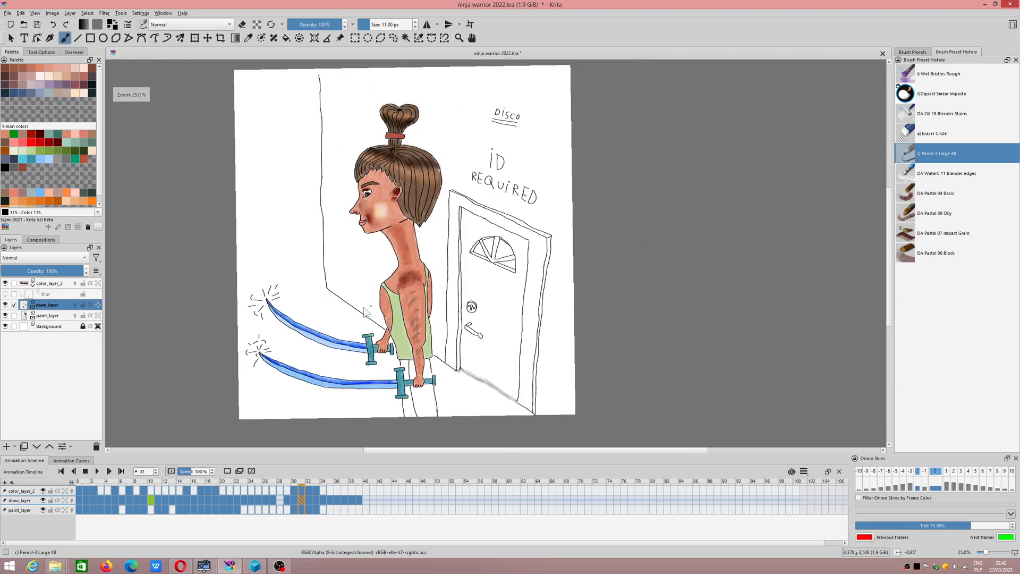
{"action": "left_click_drag", "start_coordinate": [371, 310], "coordinate": [346, 317]}
{"action": "left_click", "coordinate": [7, 13]}
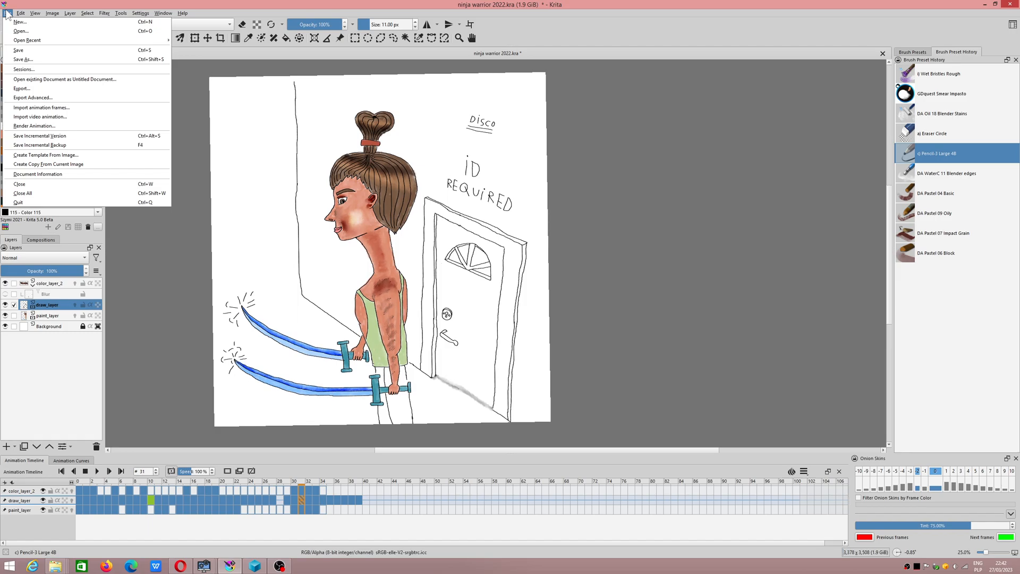
{"action": "left_click", "coordinate": [570, 35]}
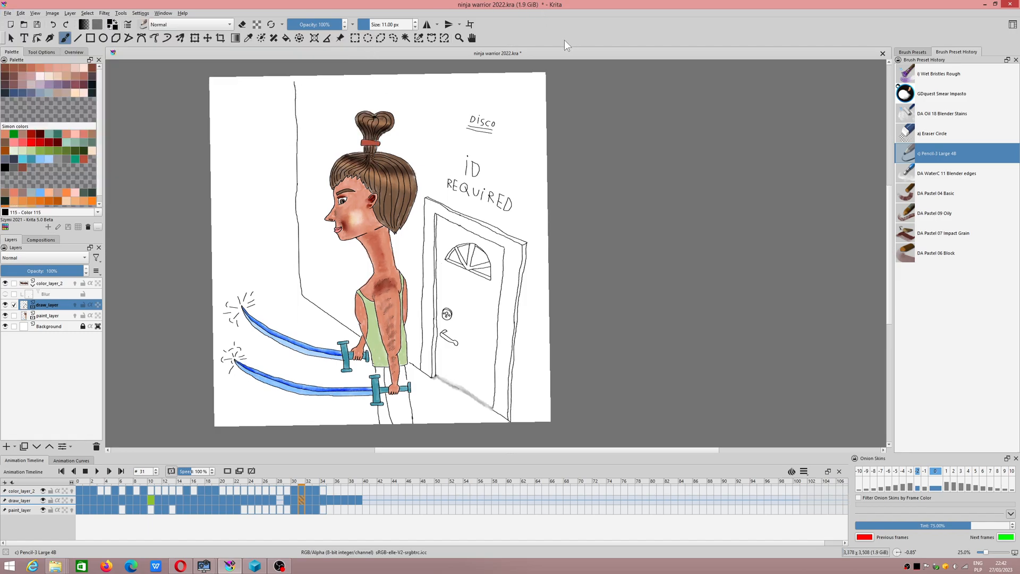
- Review earlier draw_layer frames from frame 30 back to frame 16
{"action": "left_click", "coordinate": [293, 504]}
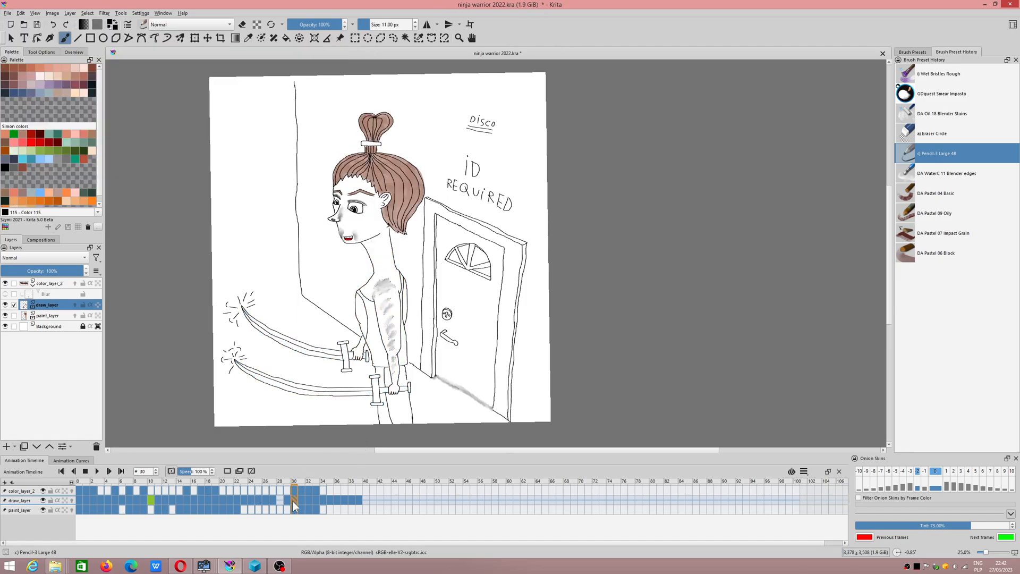
{"action": "left_click", "coordinate": [286, 506]}
{"action": "left_click", "coordinate": [274, 501]}
{"action": "left_click", "coordinate": [257, 501]}
{"action": "left_click", "coordinate": [237, 501]}
{"action": "left_click", "coordinate": [220, 502]}
{"action": "left_click", "coordinate": [208, 502]}
{"action": "left_click", "coordinate": [192, 503]}
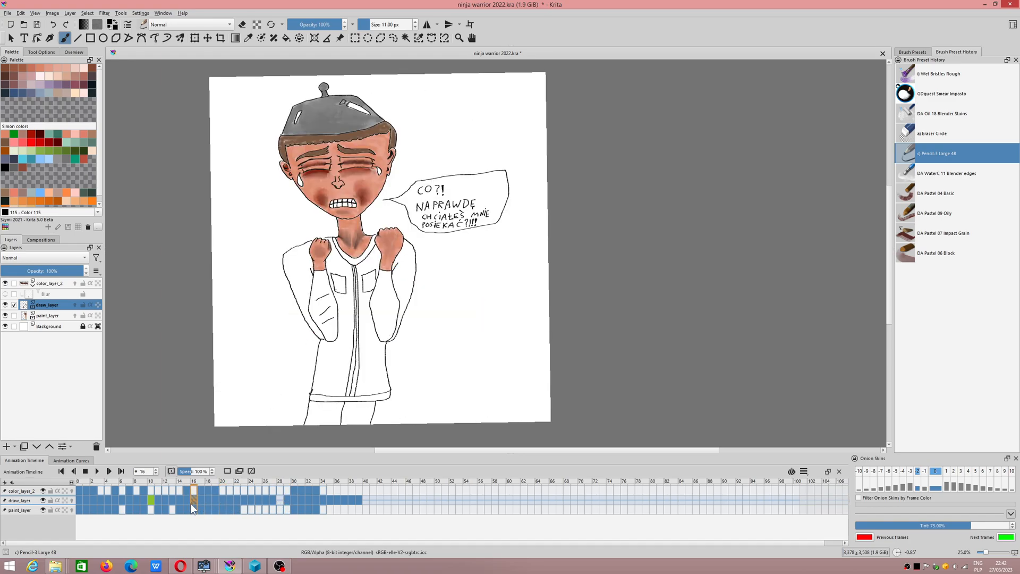